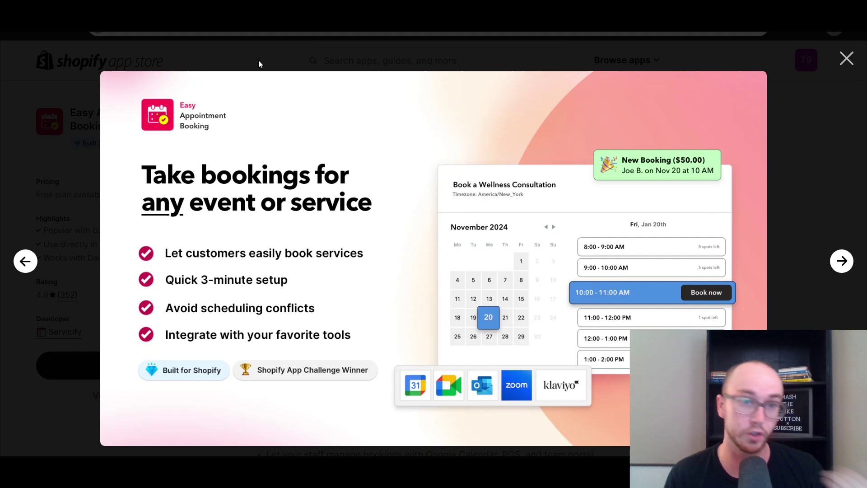
Step: Close the enlarged promotional image and review the Easy Appointment Booking App listing's name and pricing summary
click(257, 64)
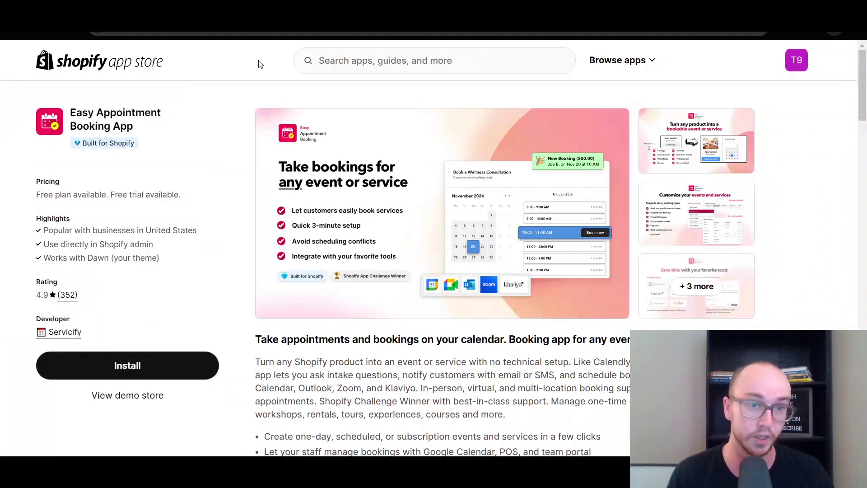
drag(71, 116, 140, 131)
click(145, 132)
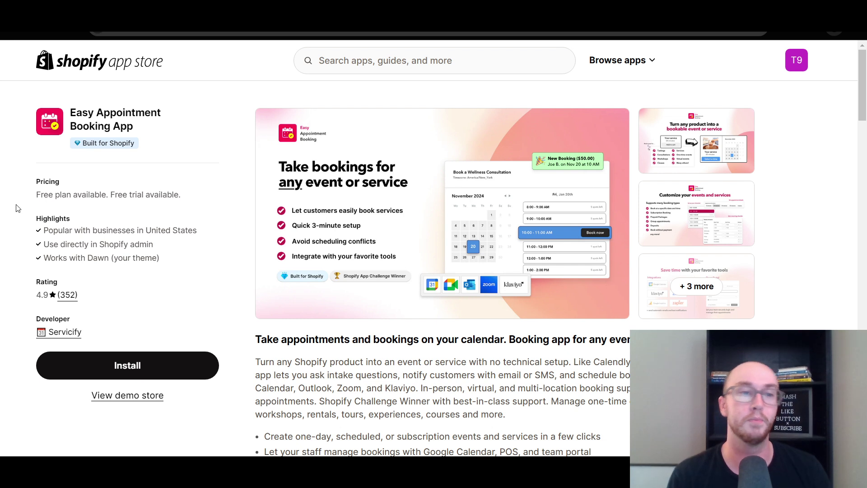
drag(32, 194, 109, 194)
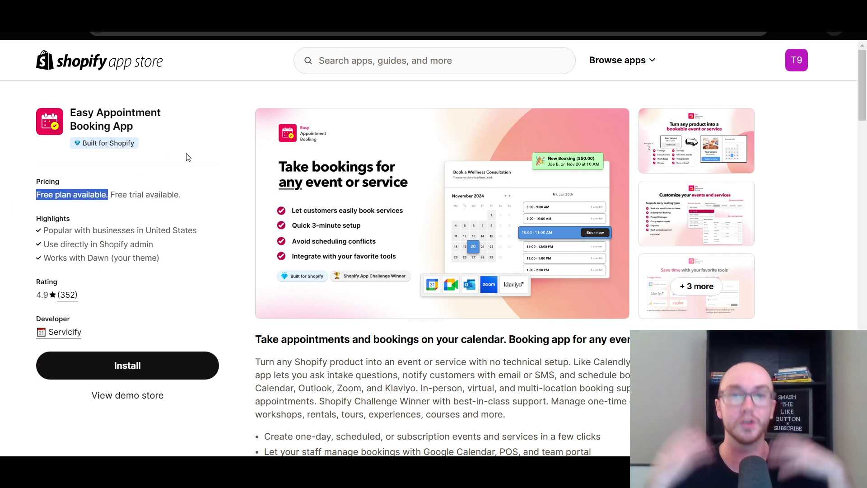
click(164, 134)
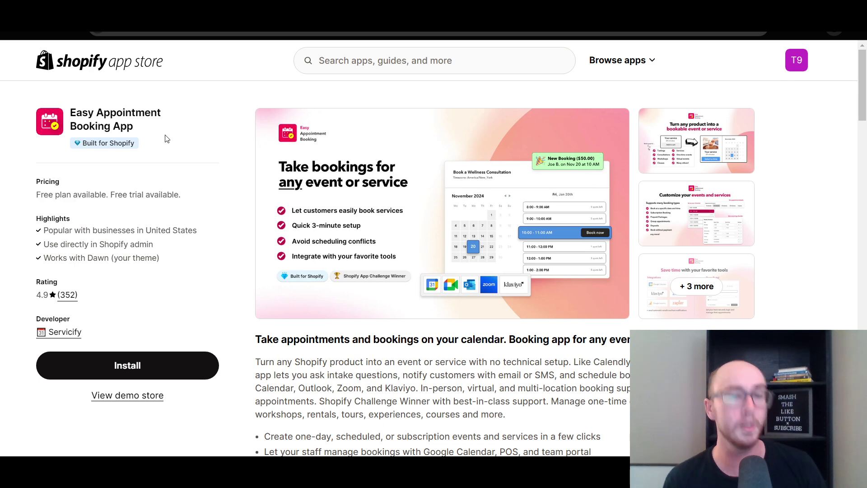
Step: Examine the pricing plans on the app listing, reading through each feature included in the Free plan
drag(859, 97, 848, 229)
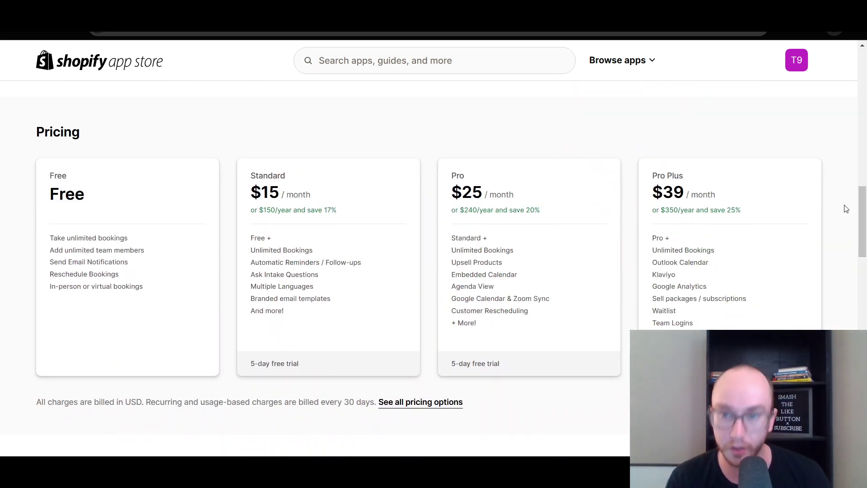
scroll(740, 170, down, 1)
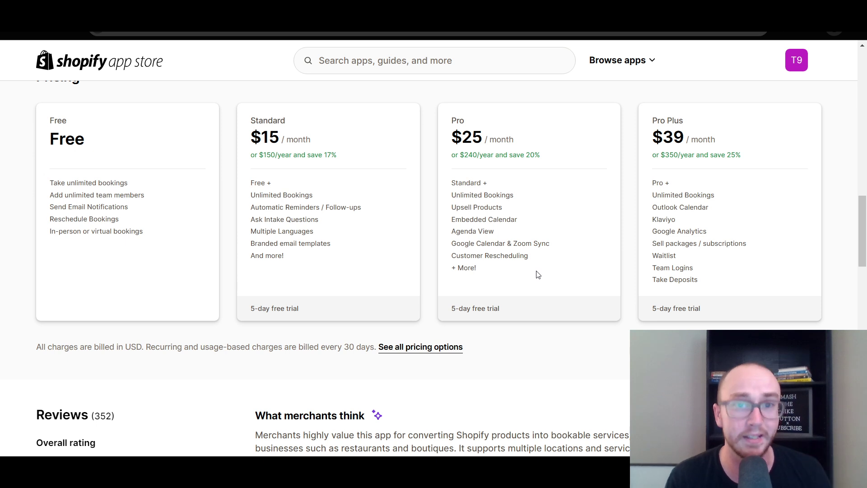
drag(49, 183, 139, 181)
drag(47, 197, 163, 198)
drag(47, 208, 159, 210)
click(49, 220)
drag(49, 221, 153, 227)
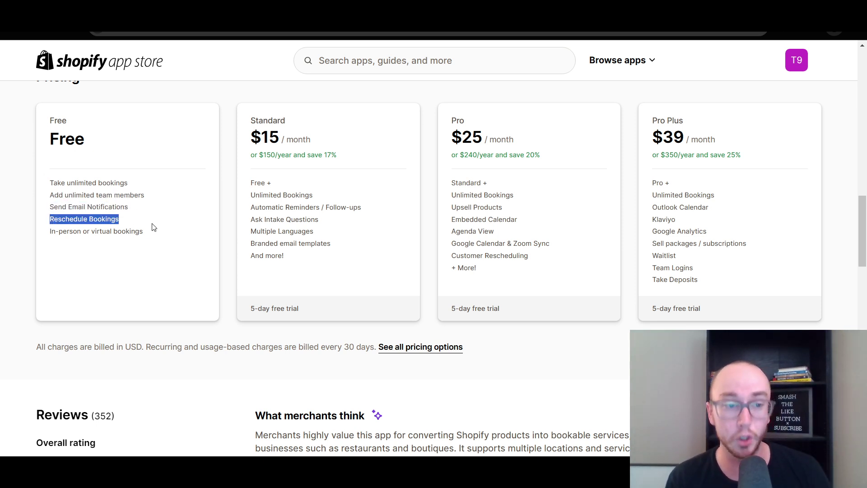
drag(48, 236, 154, 234)
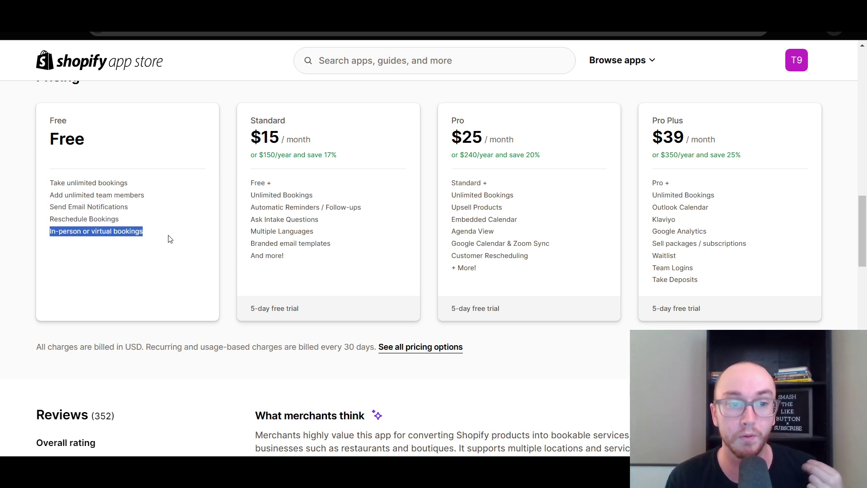
click(169, 239)
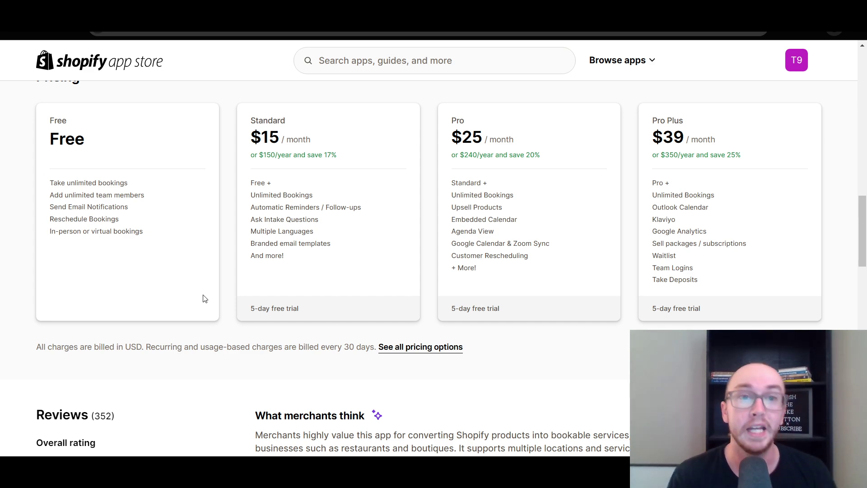
Step: Install the Easy Appointment Booking app on the store, approving its data access, and pin it to the admin navigation
scroll(207, 298, up, 15)
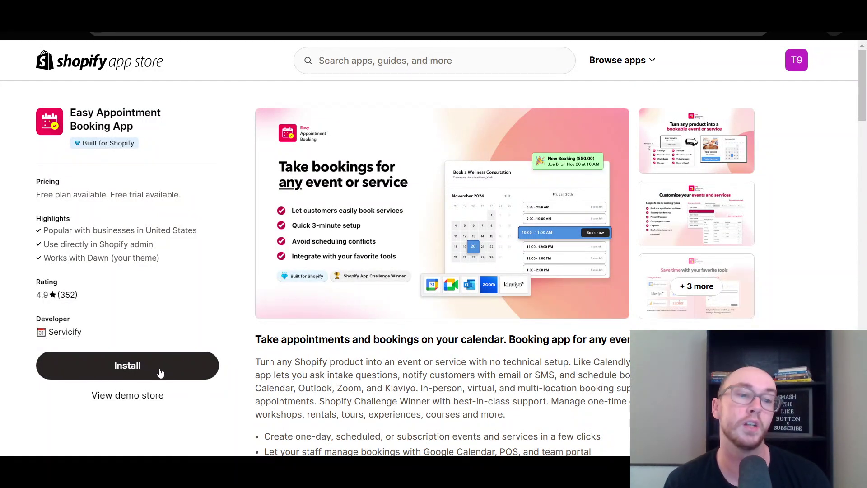
click(100, 365)
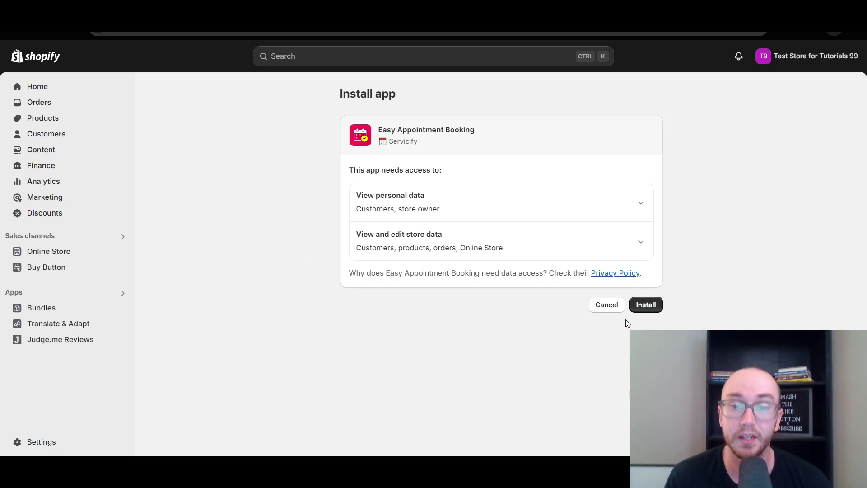
click(646, 304)
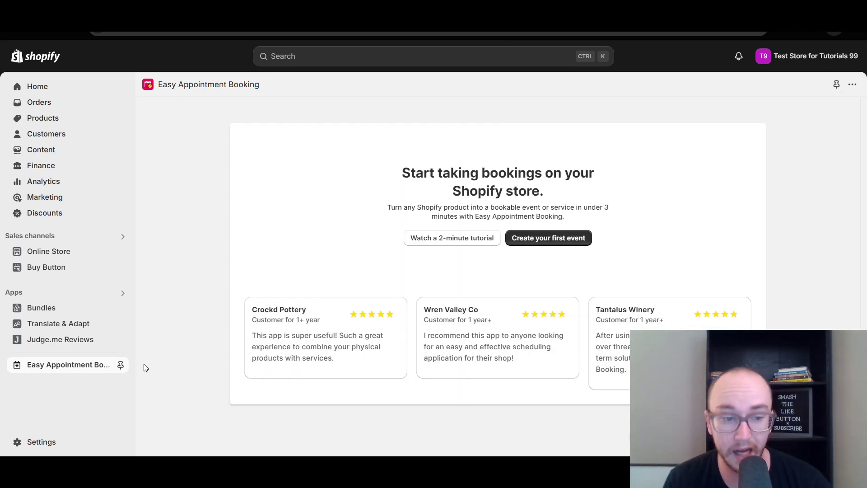
click(120, 366)
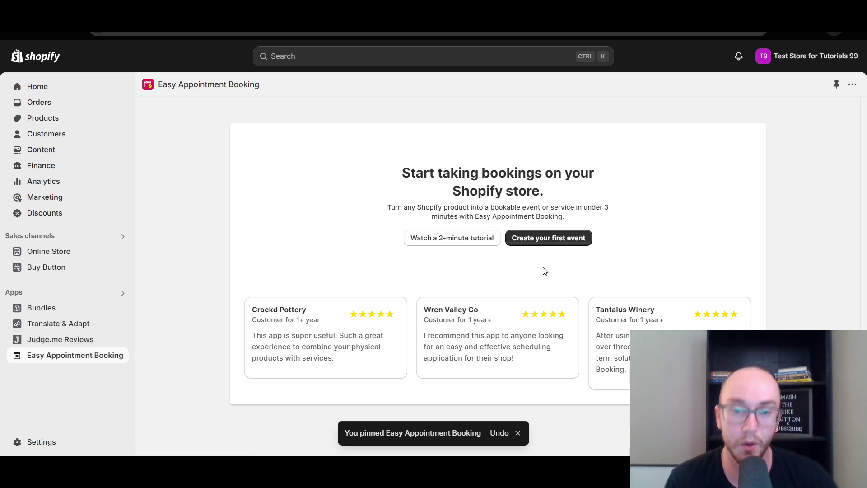
drag(402, 172, 557, 199)
click(520, 204)
drag(360, 215, 573, 220)
click(573, 220)
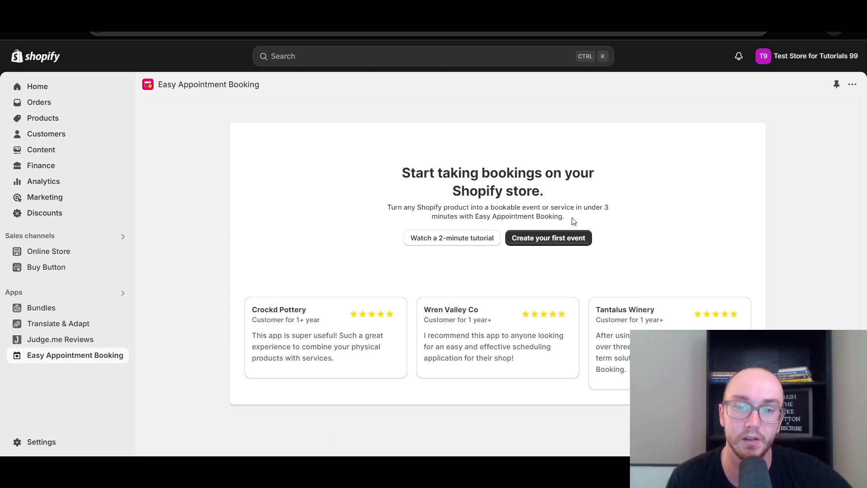
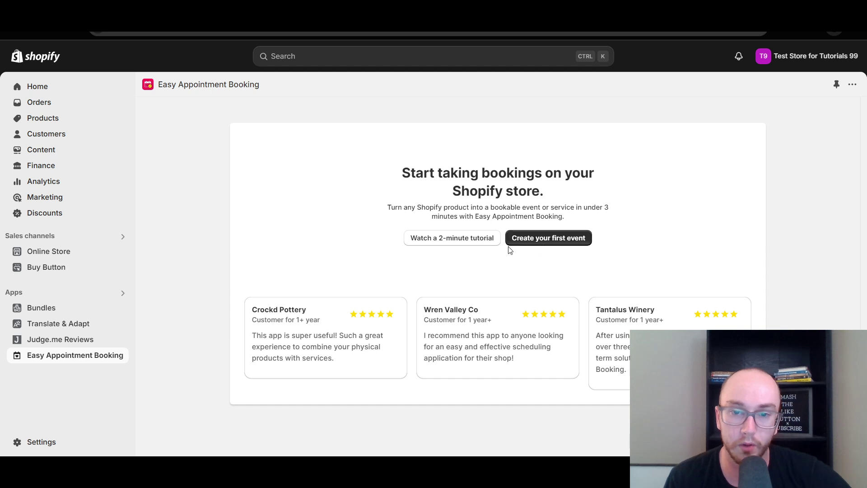
Step: Start creating the first booking event with a new product and title that product "one on one meeting"
click(543, 241)
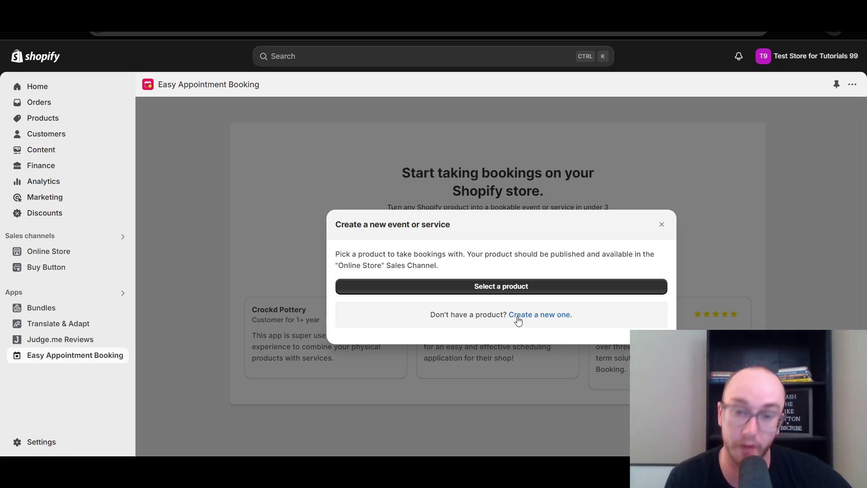
click(532, 317)
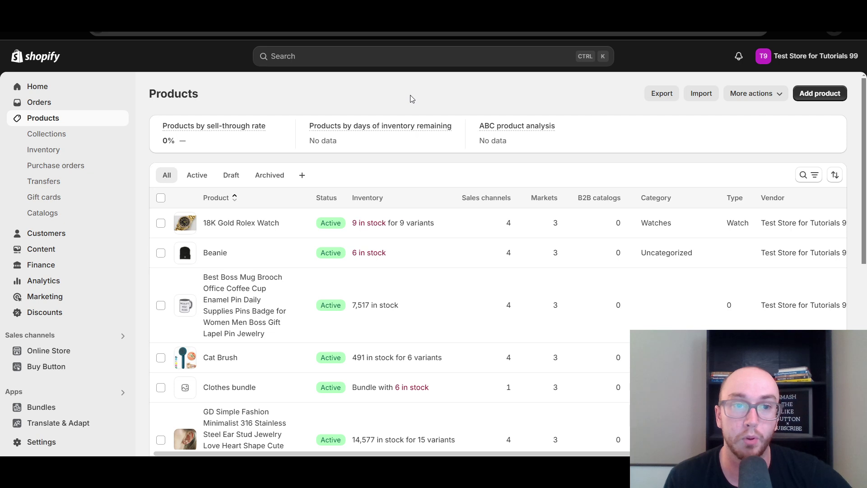
click(820, 94)
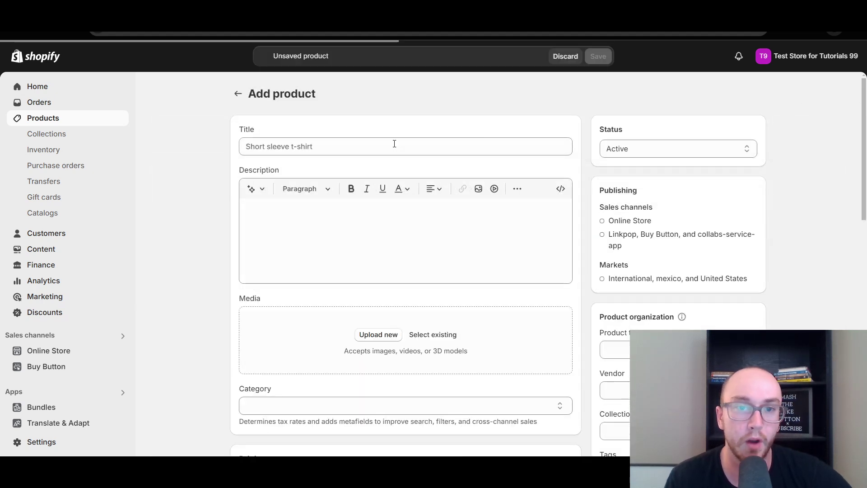
click(394, 144)
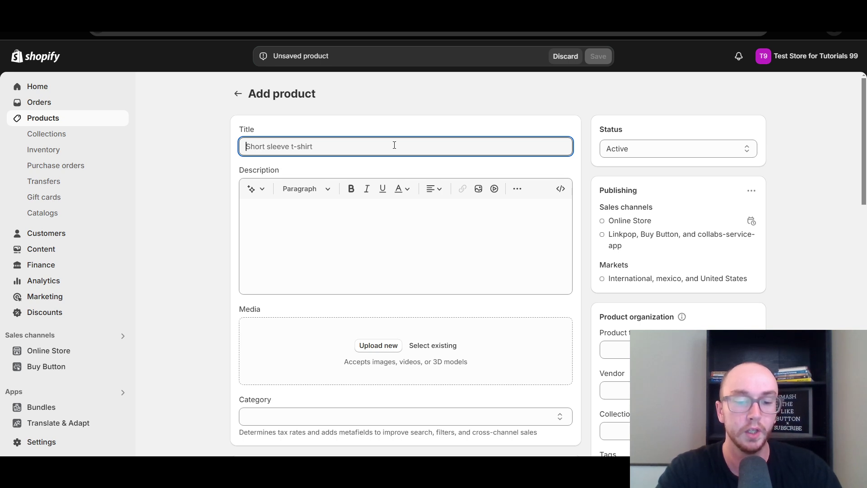
text(on)
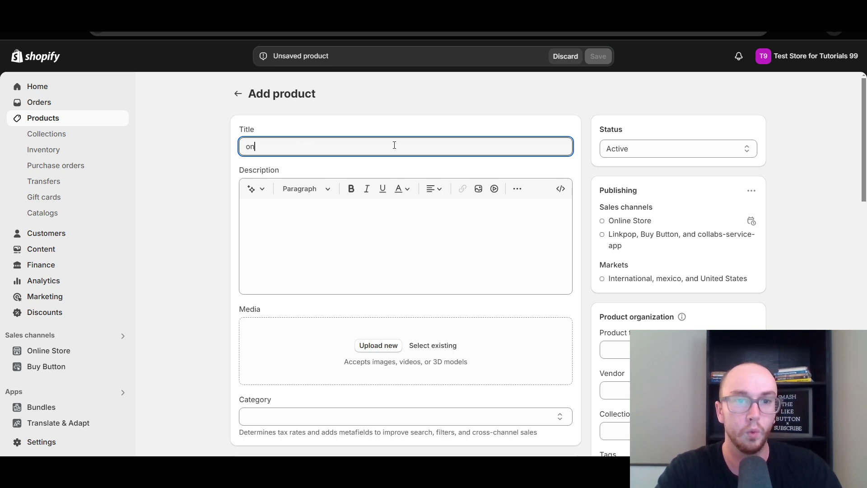
text(e on one meeting)
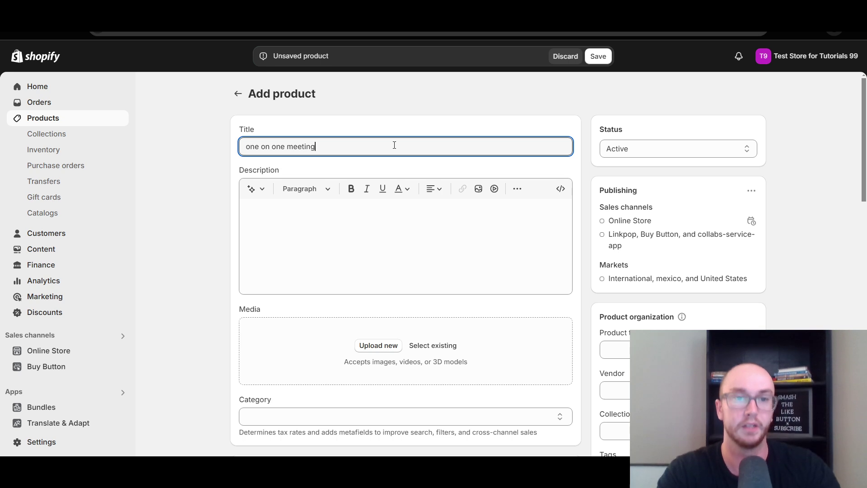
click(404, 267)
Step: Set the one on one meeting product's price to $30 and save the product
scroll(405, 266, down, 4)
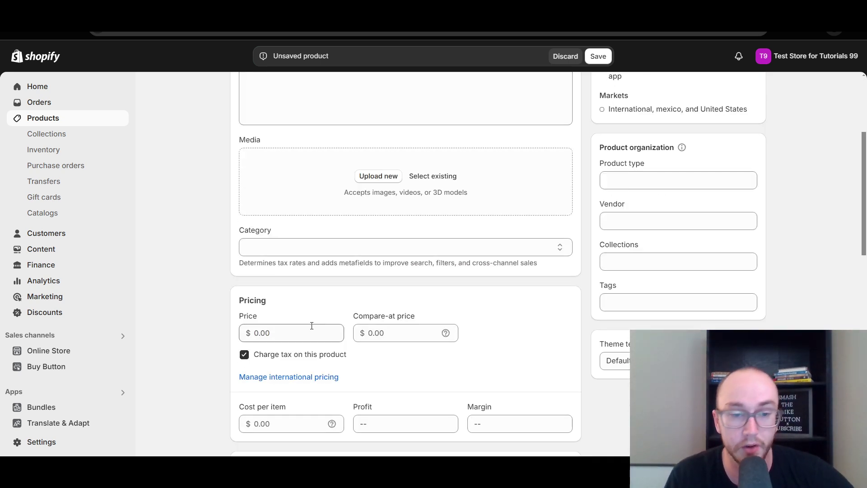
scroll(218, 318, down, 4)
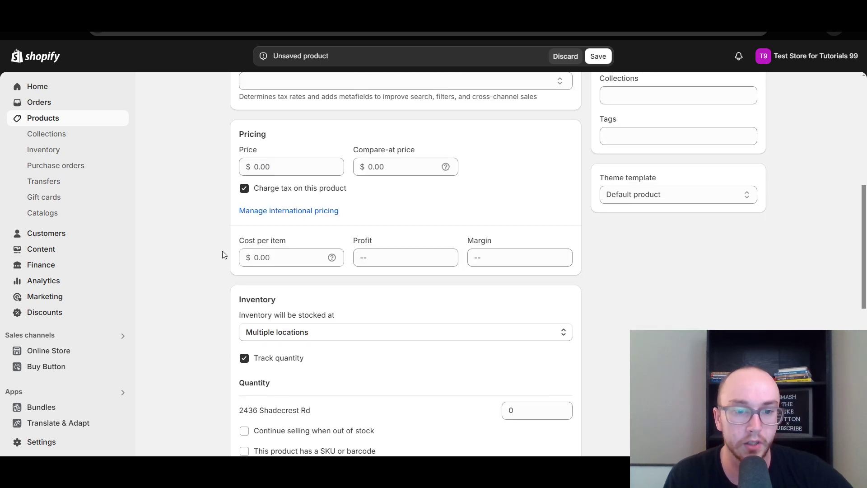
scroll(222, 253, up, 3)
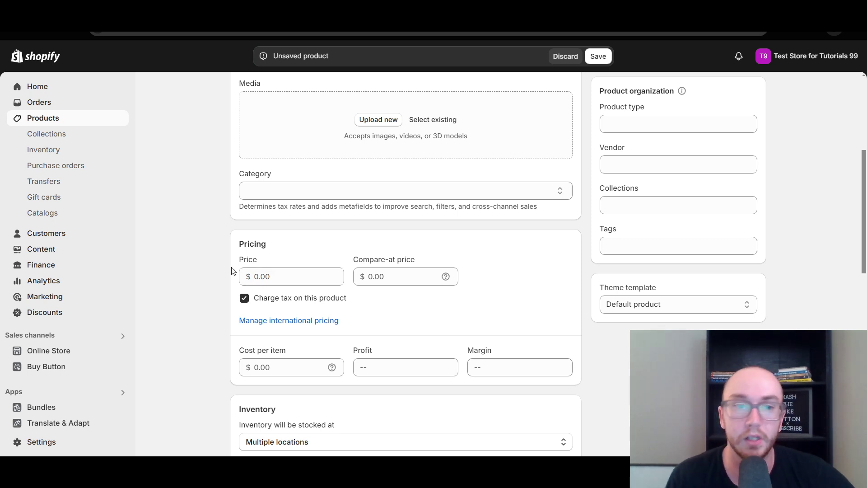
scroll(224, 286, up, 5)
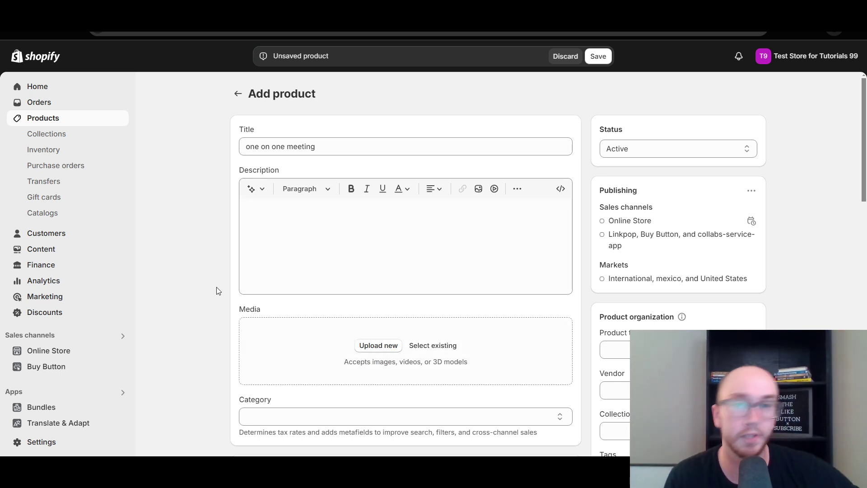
scroll(215, 289, down, 5)
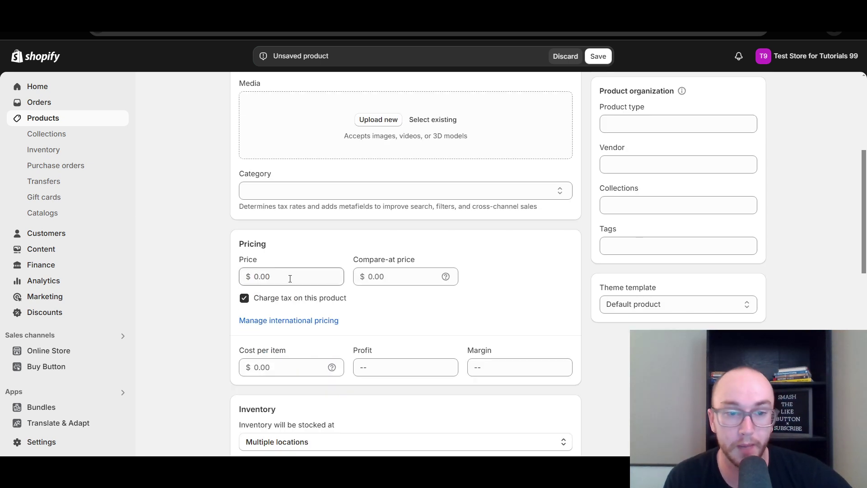
click(250, 278)
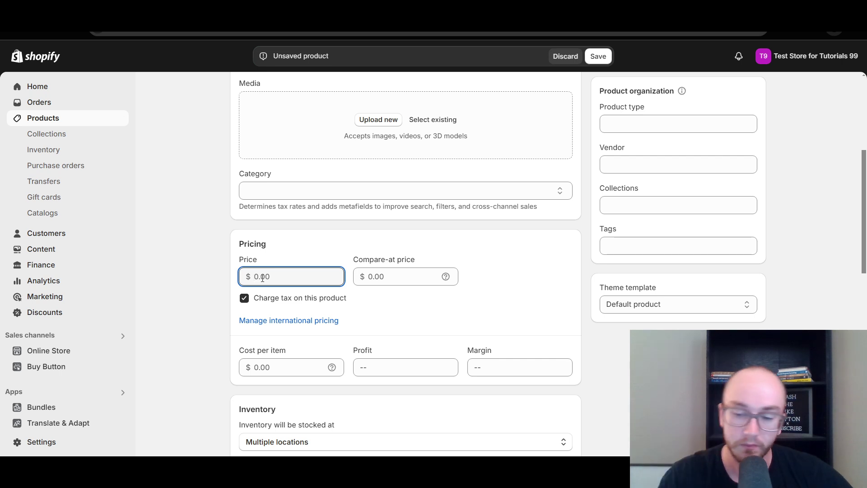
text(30)
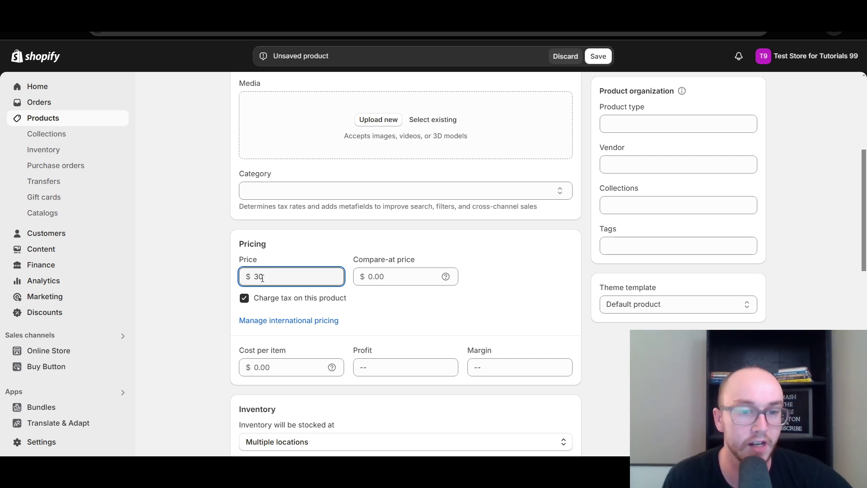
click(178, 273)
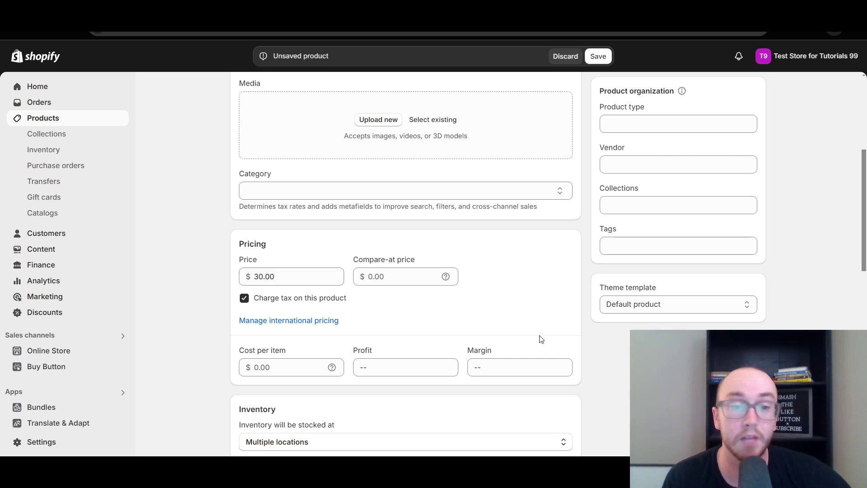
scroll(540, 339, up, 5)
click(604, 60)
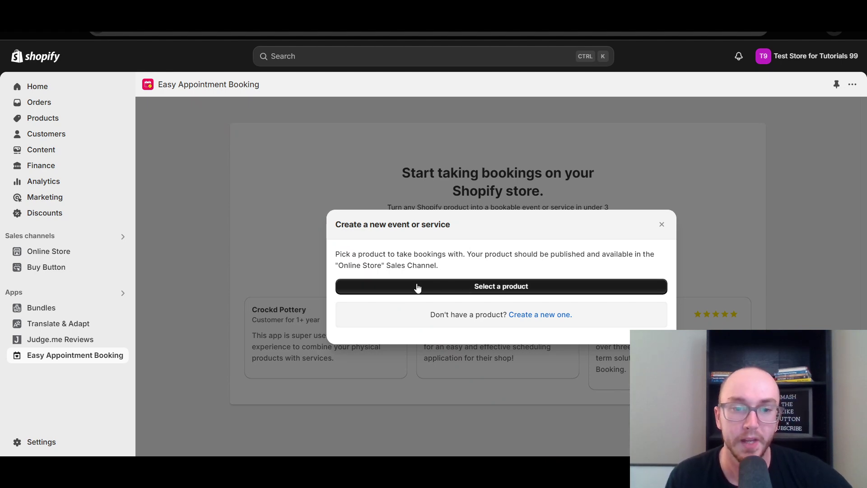
Step: Search the store's products for "one" and select "one on one meeting" as the product for the new booking event
click(465, 287)
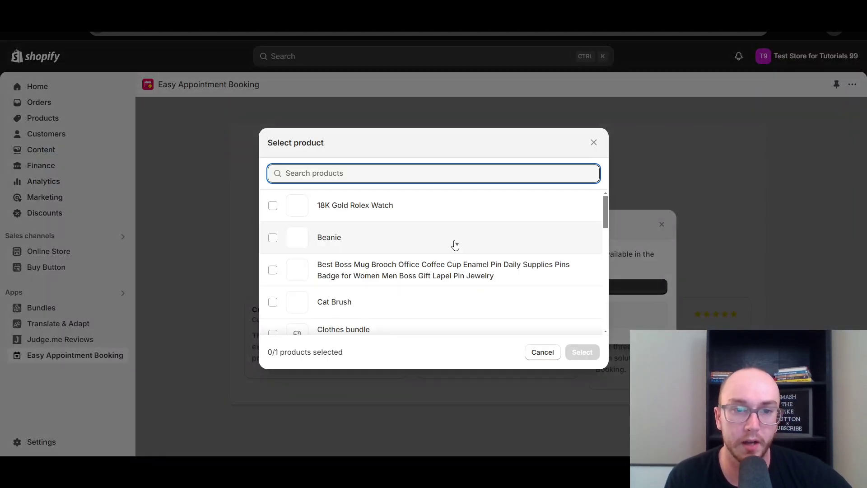
mouse_move(608, 213)
mouse_down()
mouse_move(605, 260)
mouse_move(600, 203)
mouse_up()
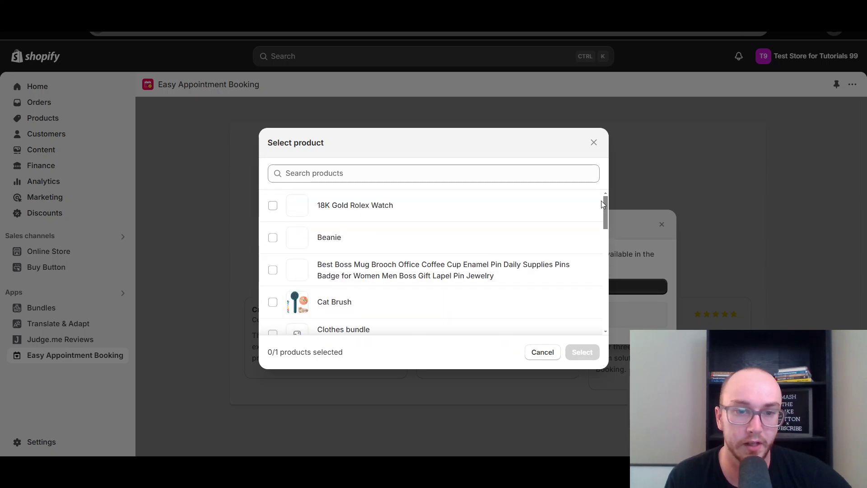
click(370, 170)
text(one)
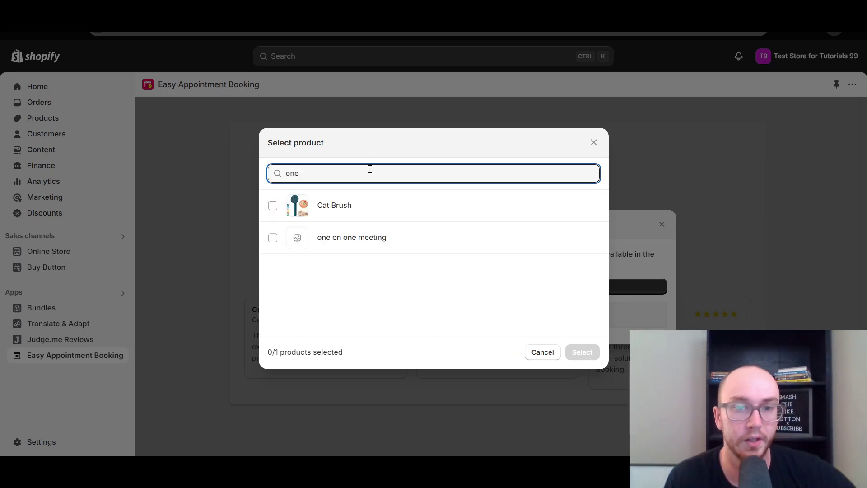
click(367, 236)
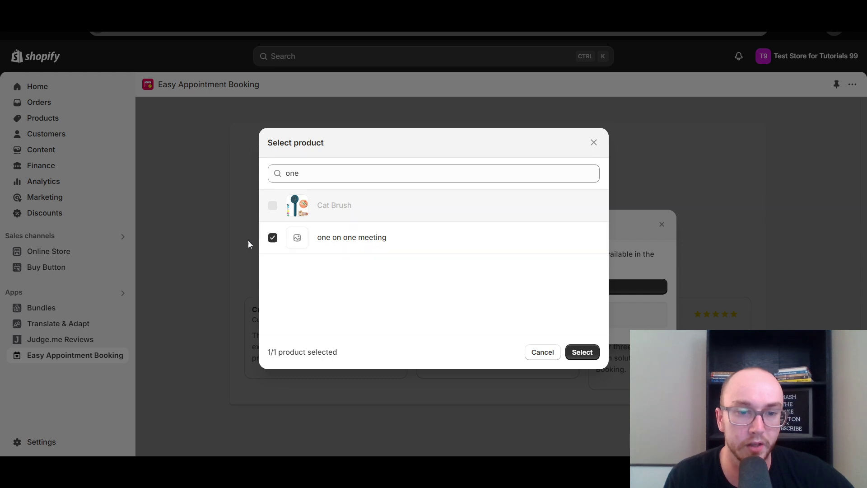
click(582, 353)
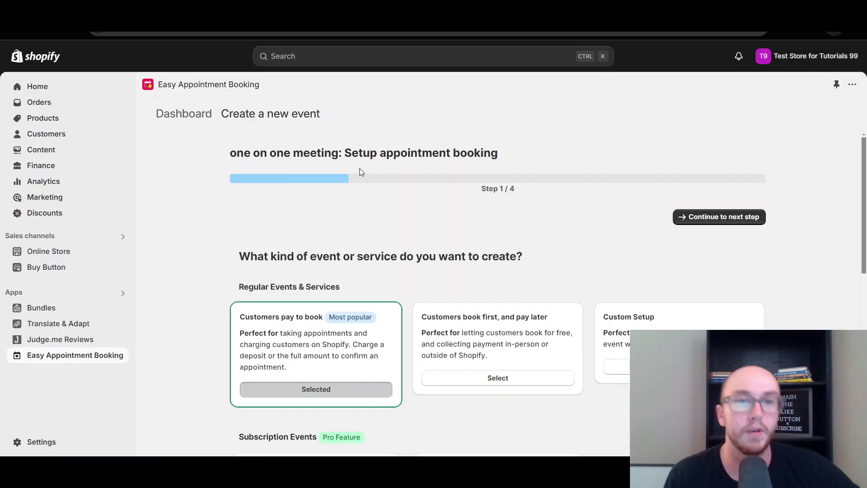
Step: Examine the regular and subscription event types, comparing "Customers pay to book" with "Customers book first, and pay later"
scroll(353, 286, down, 1)
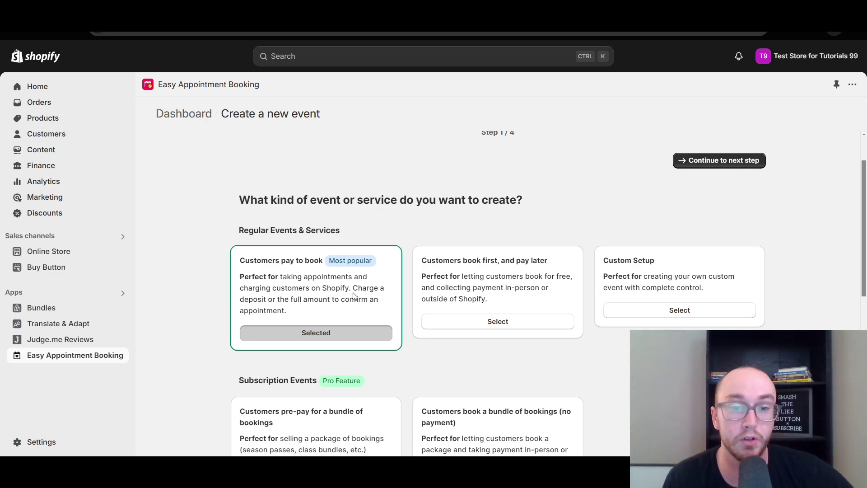
drag(354, 289, 308, 300)
click(334, 316)
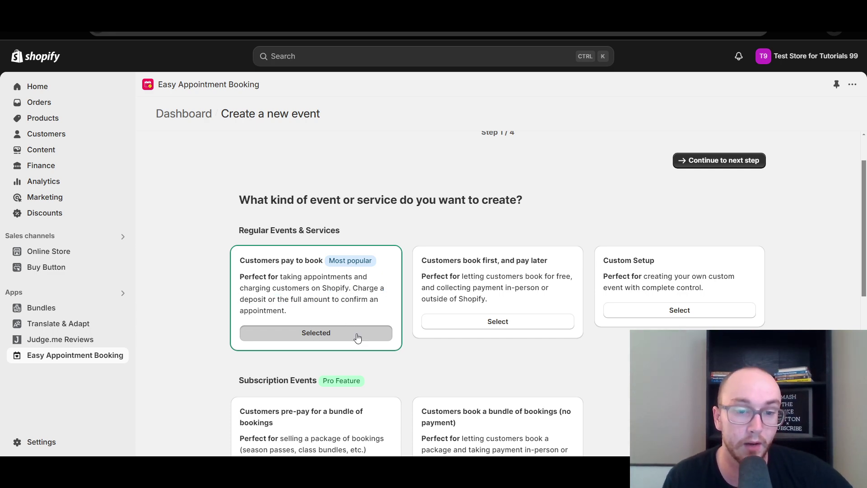
scroll(348, 312, down, 3)
scroll(172, 258, up, 3)
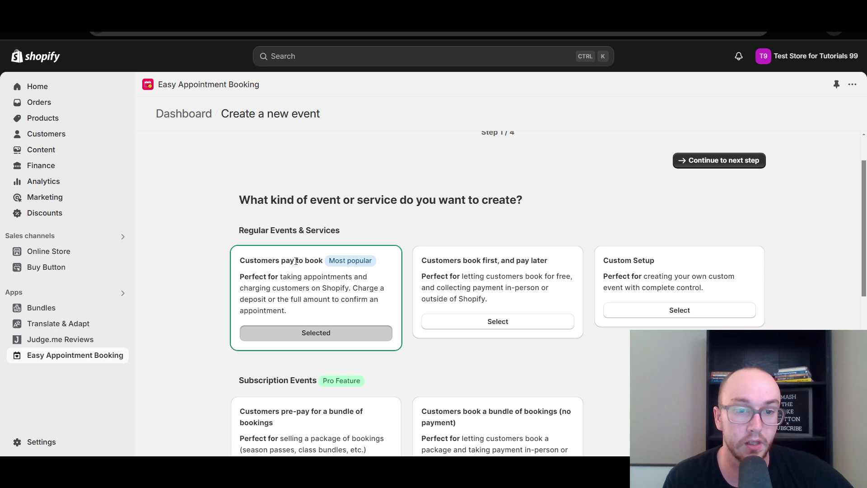
scroll(294, 260, down, 1)
scroll(290, 264, down, 1)
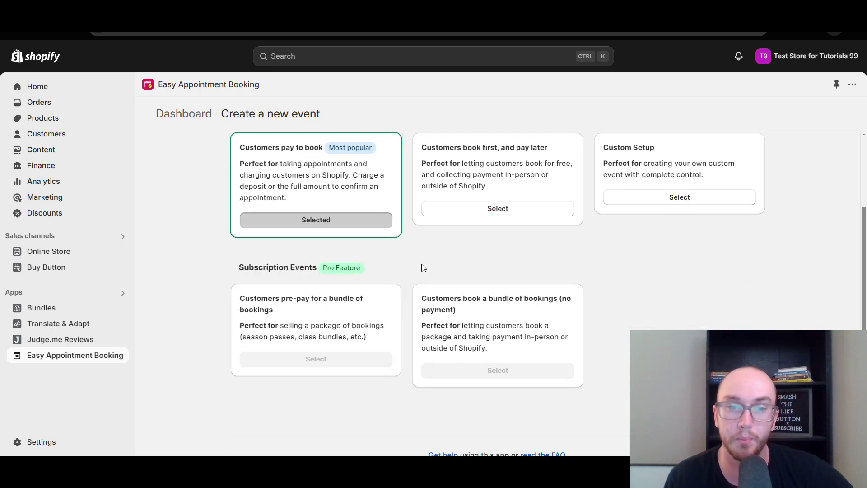
scroll(420, 276, up, 2)
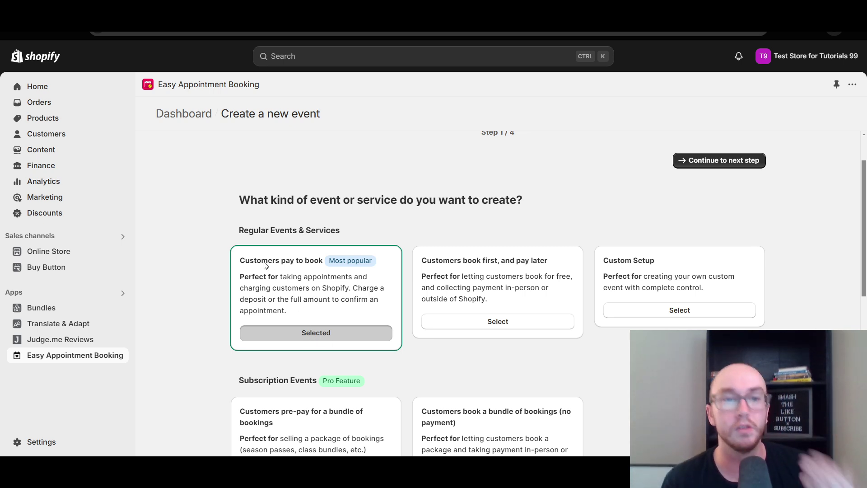
scroll(318, 233, up, 1)
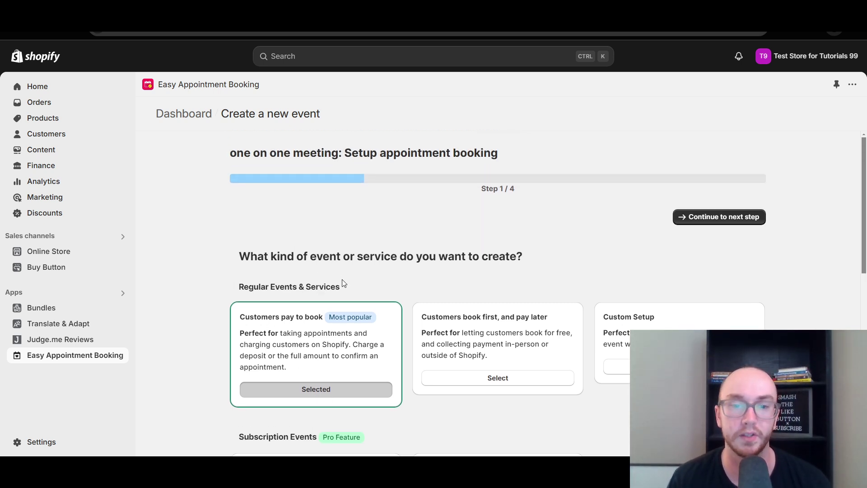
drag(243, 312, 300, 317)
click(300, 317)
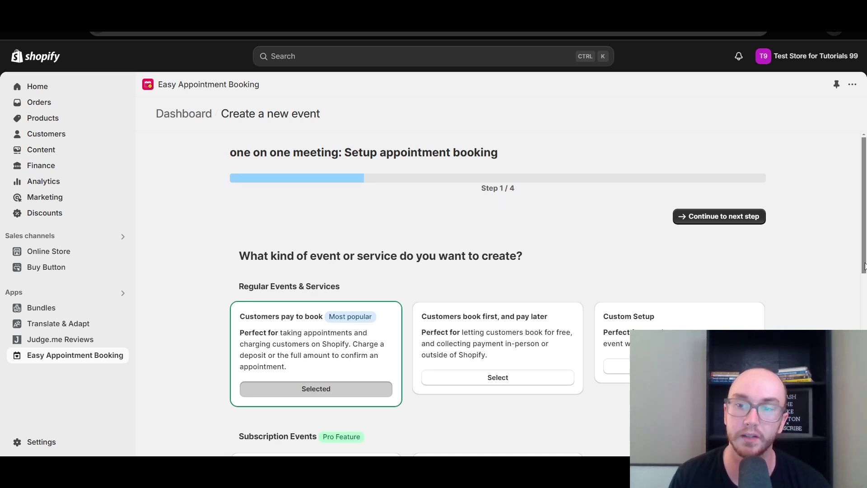
scroll(490, 304, down, 1)
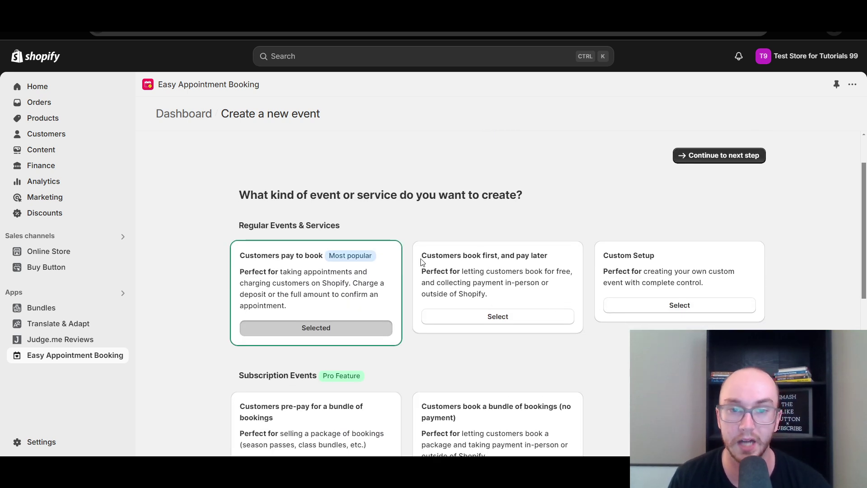
drag(421, 261, 527, 262)
click(496, 276)
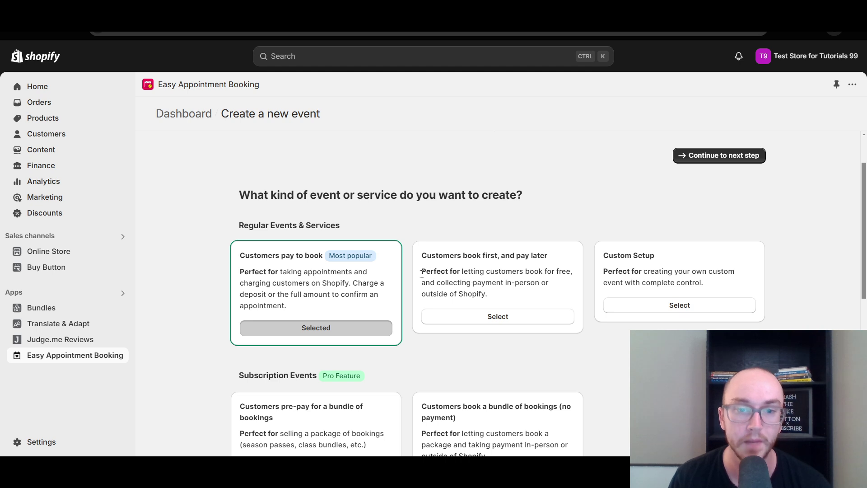
drag(427, 267, 573, 276)
click(526, 301)
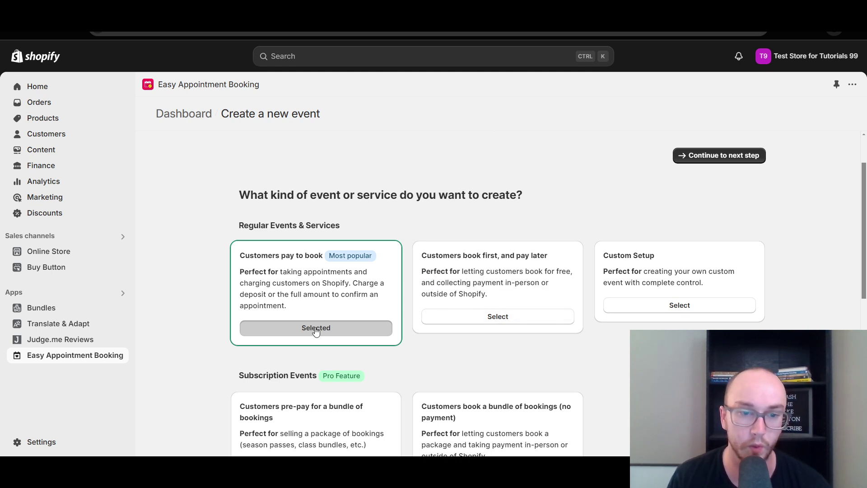
Step: Keep "Customers pay to book" as the event type and continue to the event's basic setup
scroll(849, 208, up, 1)
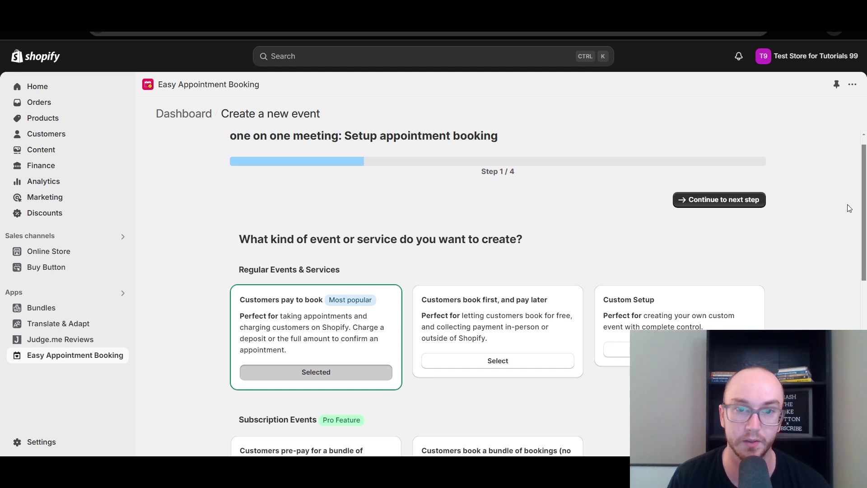
scroll(850, 208, up, 1)
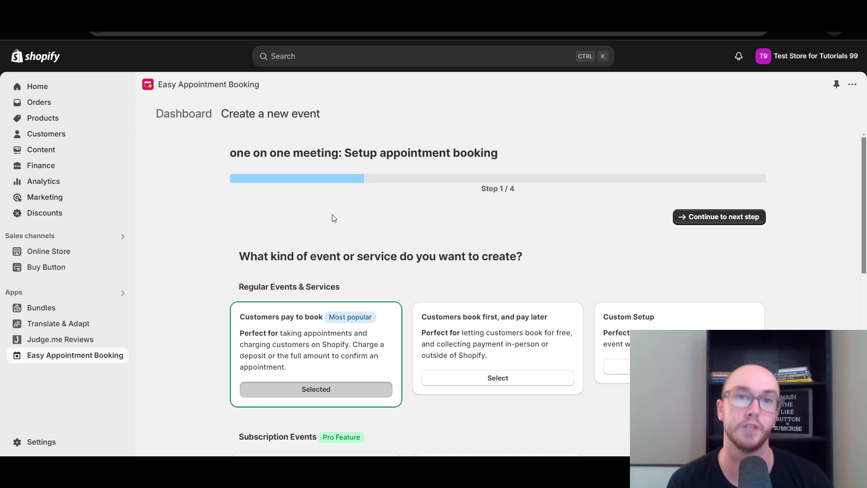
click(700, 216)
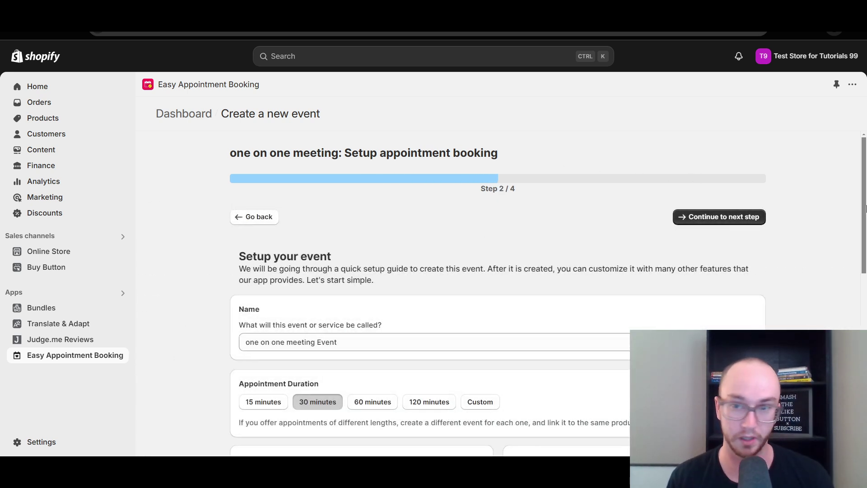
Step: Try the 15, 60 and 120 minute appointment durations and return the event to 30 minutes
drag(862, 222, 857, 269)
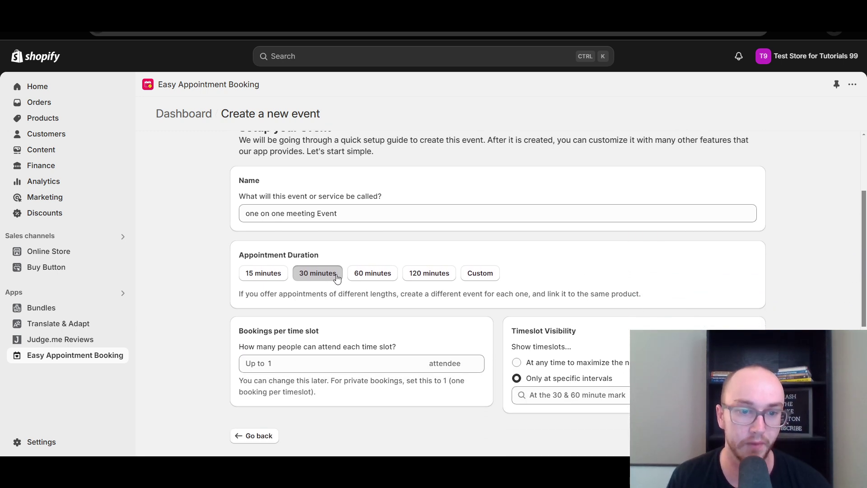
scroll(331, 285, down, 1)
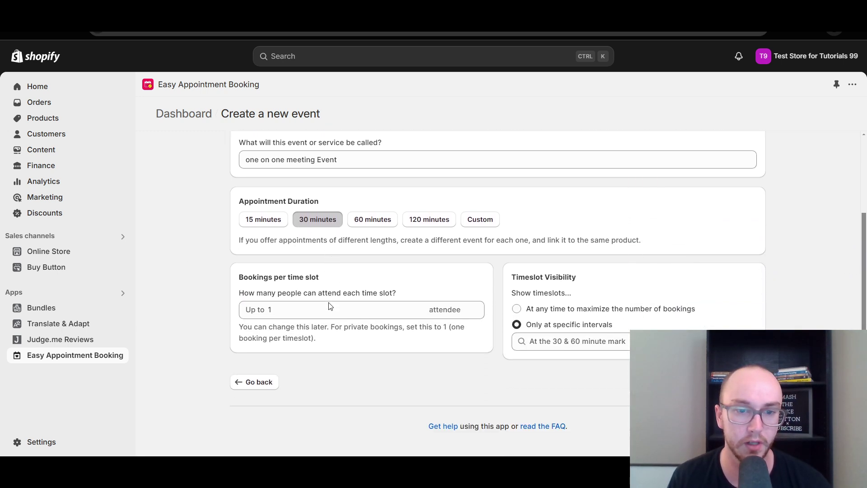
click(374, 221)
click(321, 222)
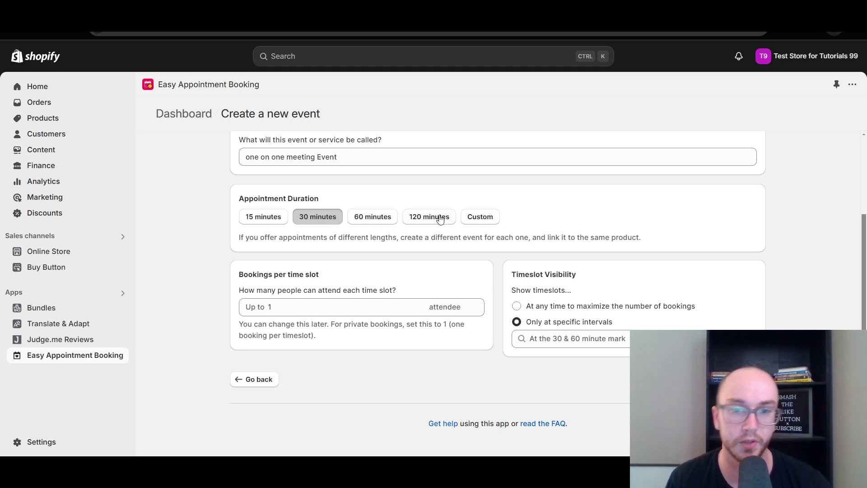
click(360, 217)
click(319, 218)
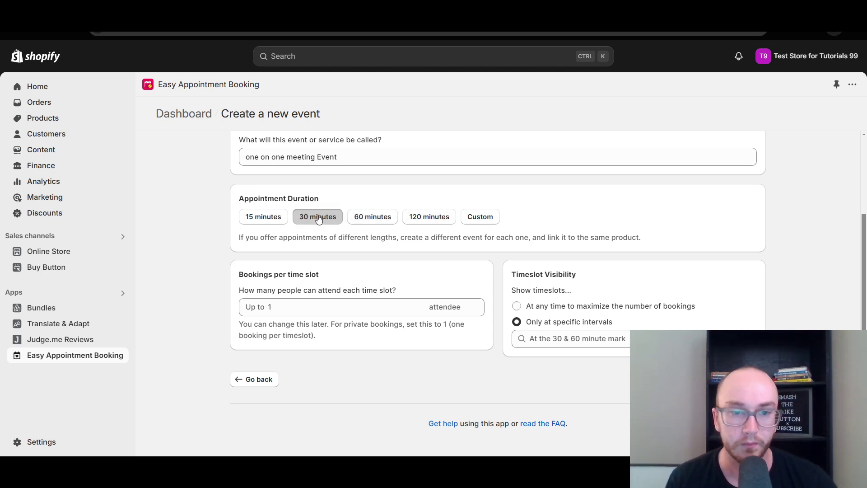
click(427, 221)
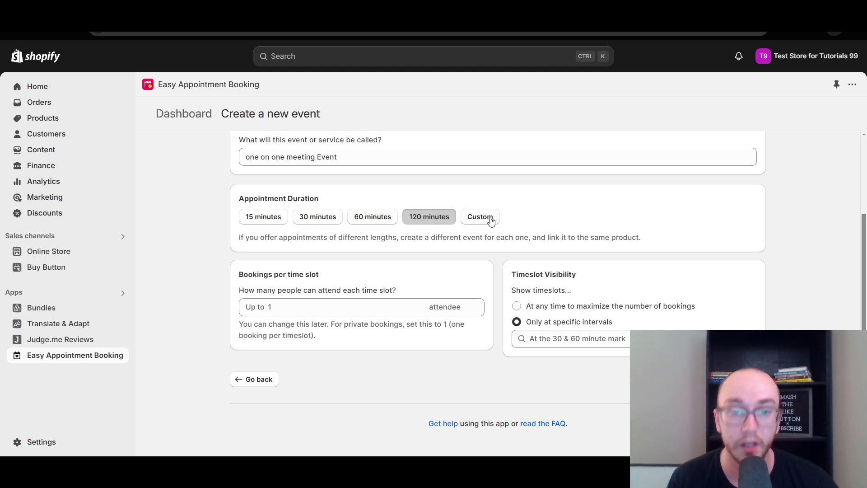
click(273, 219)
click(304, 218)
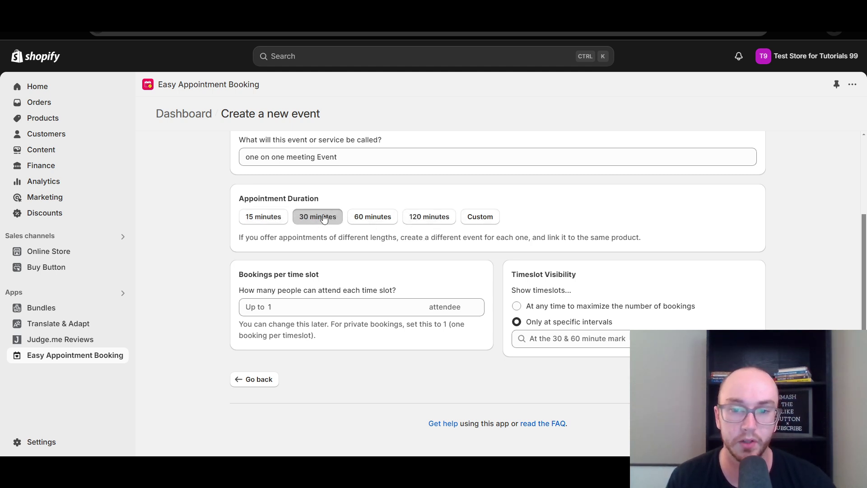
click(364, 216)
click(414, 219)
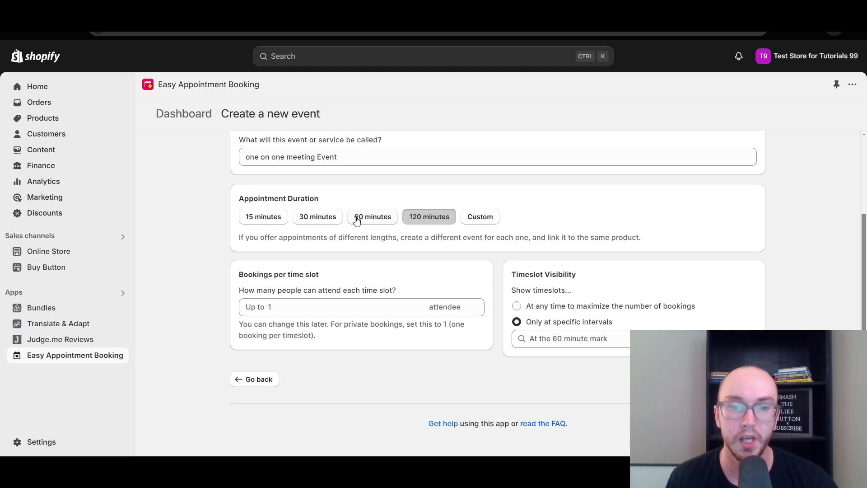
click(334, 219)
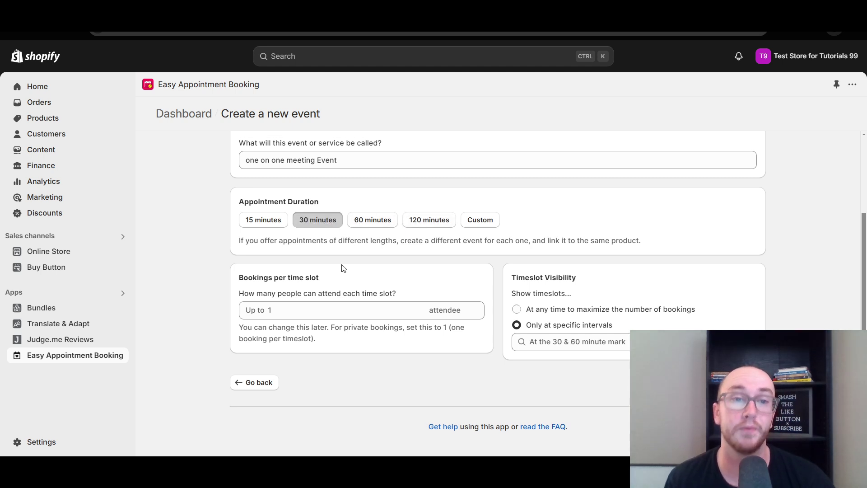
Step: Try a limit of 2 attendees per time slot and set it back to 1
scroll(339, 267, up, 3)
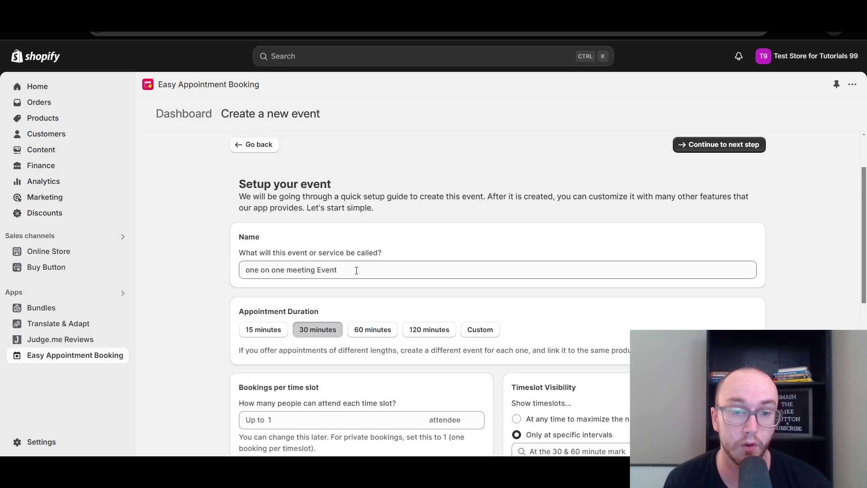
scroll(356, 270, down, 3)
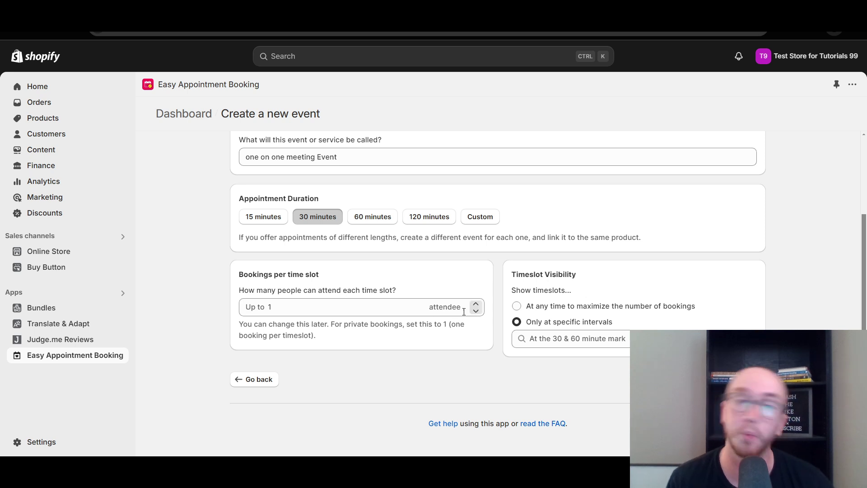
click(476, 304)
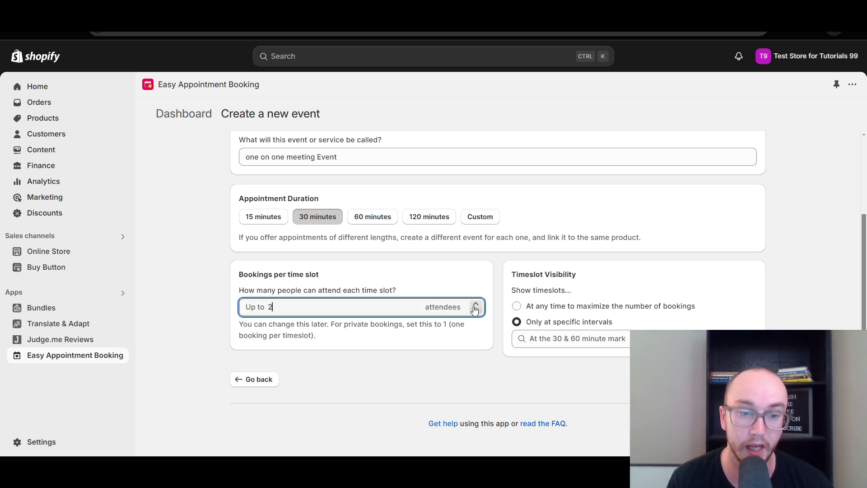
click(475, 310)
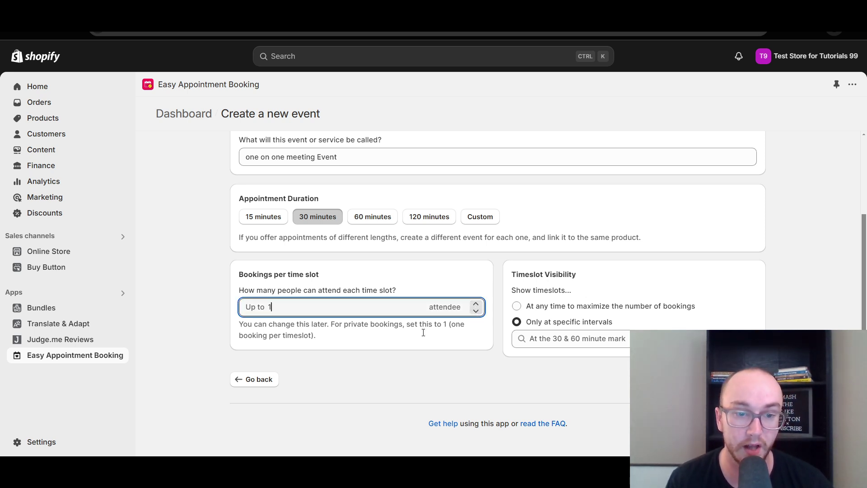
click(397, 338)
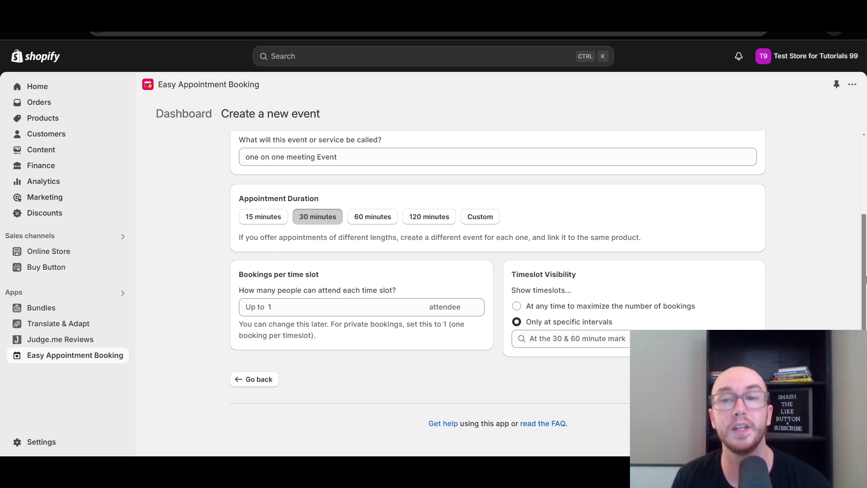
Step: Review the event's duration, attendee limit and timeslot visibility, and continue to the availability setup
scroll(601, 200, down, 3)
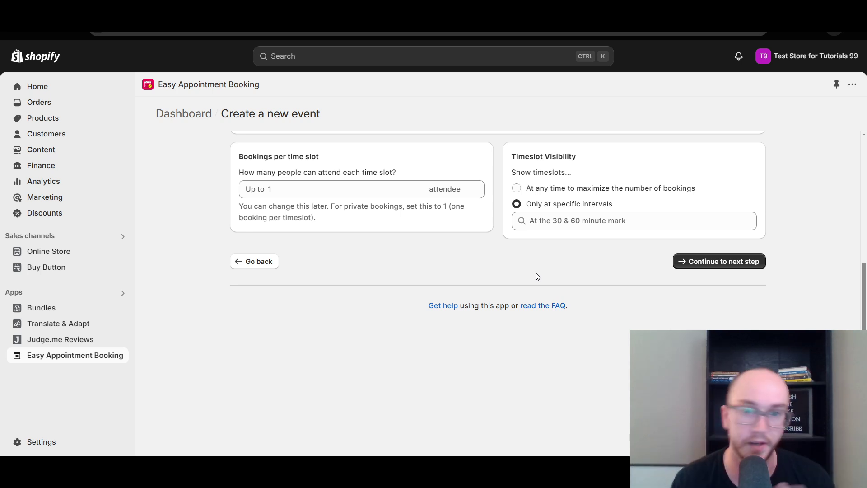
scroll(532, 262, up, 3)
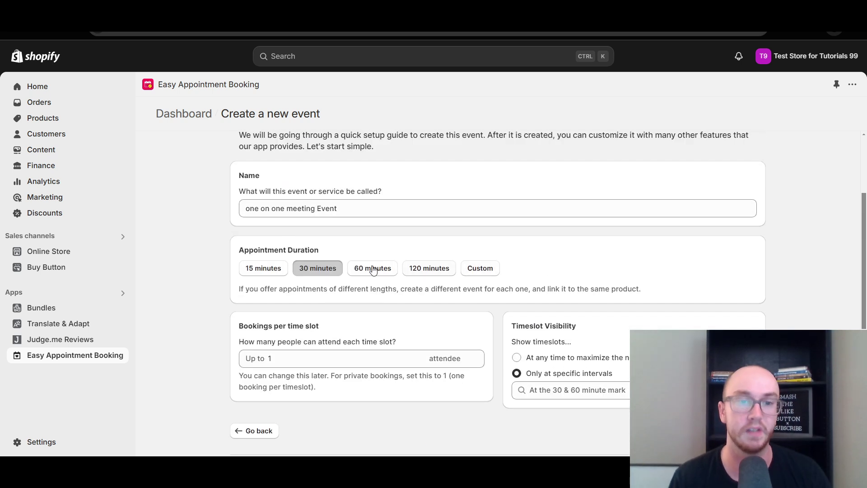
scroll(370, 270, down, 2)
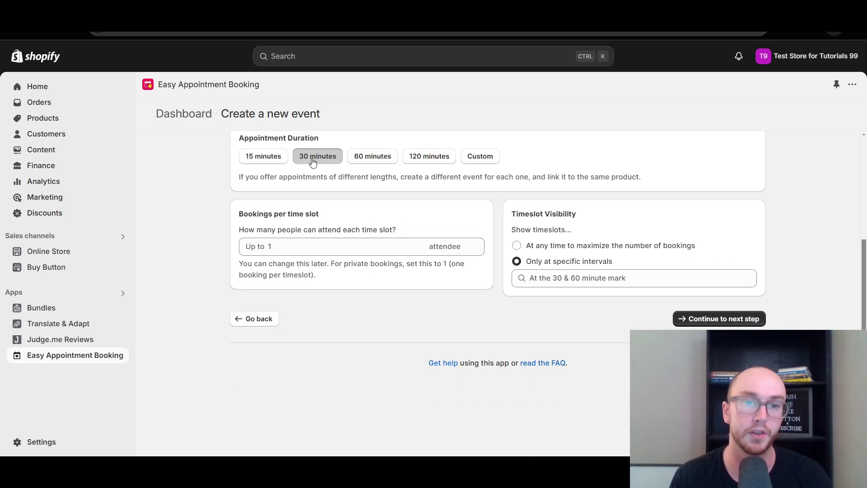
scroll(318, 167, up, 3)
scroll(839, 284, down, 4)
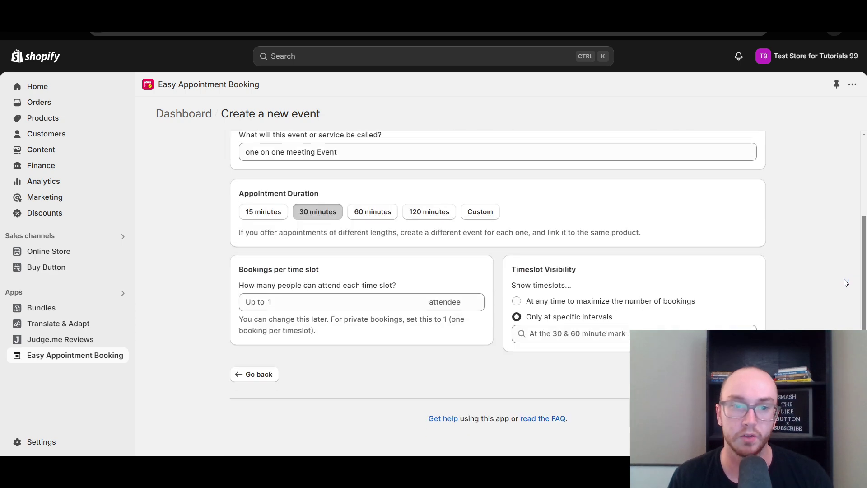
click(733, 262)
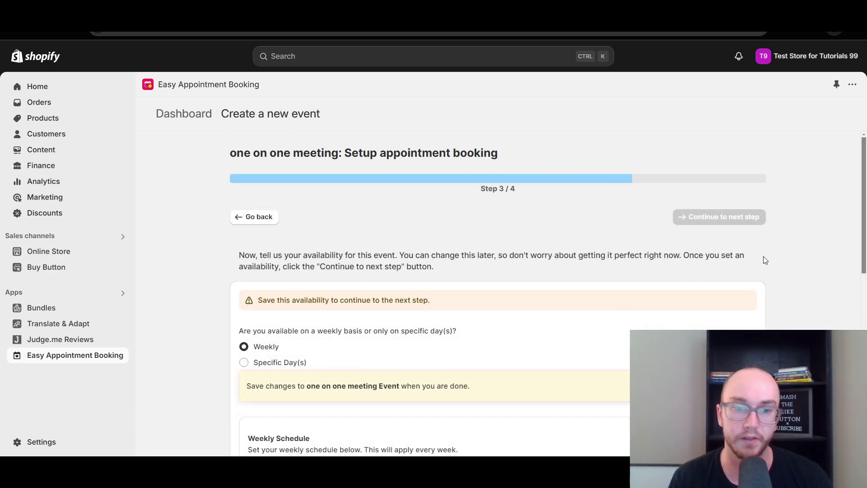
Step: Examine the weekly schedule's timezone and each day's start and end times in the availability setup
scroll(764, 259, down, 3)
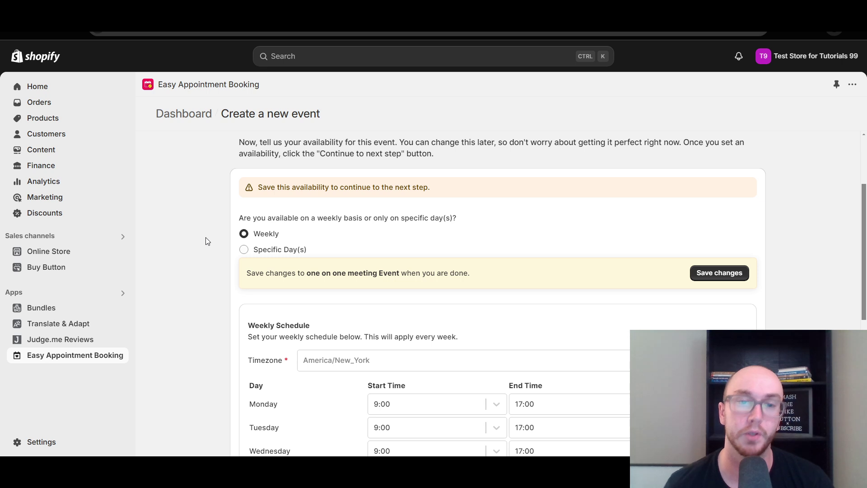
scroll(202, 233, down, 1)
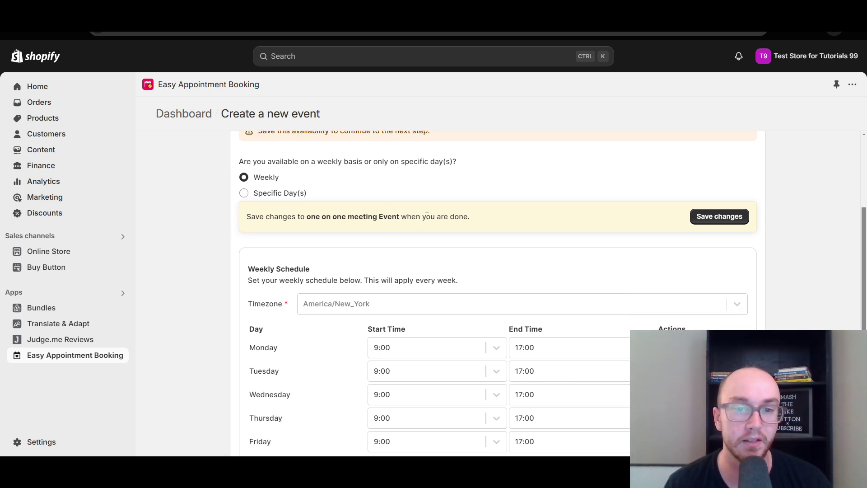
scroll(478, 224, down, 1)
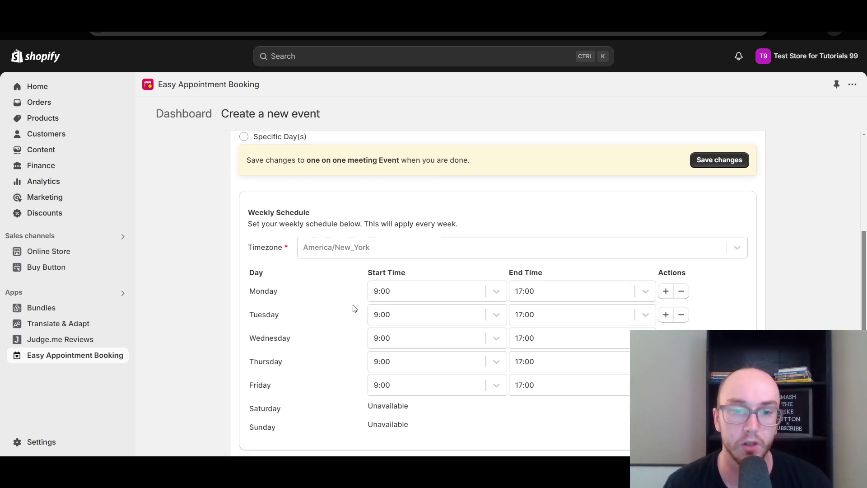
scroll(354, 306, down, 1)
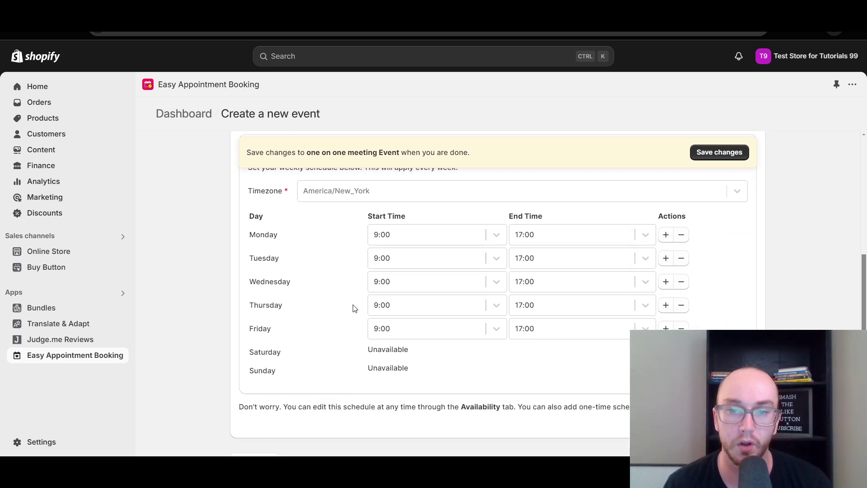
click(648, 236)
click(648, 236)
click(612, 212)
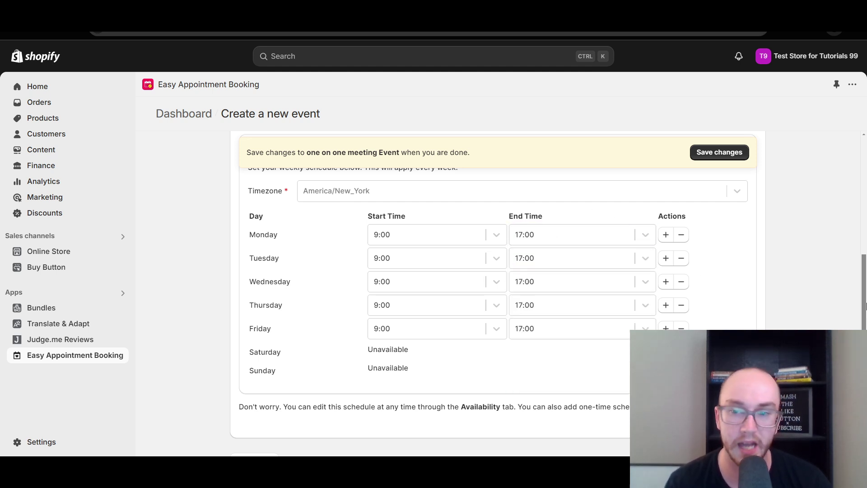
scroll(863, 312, down, 1)
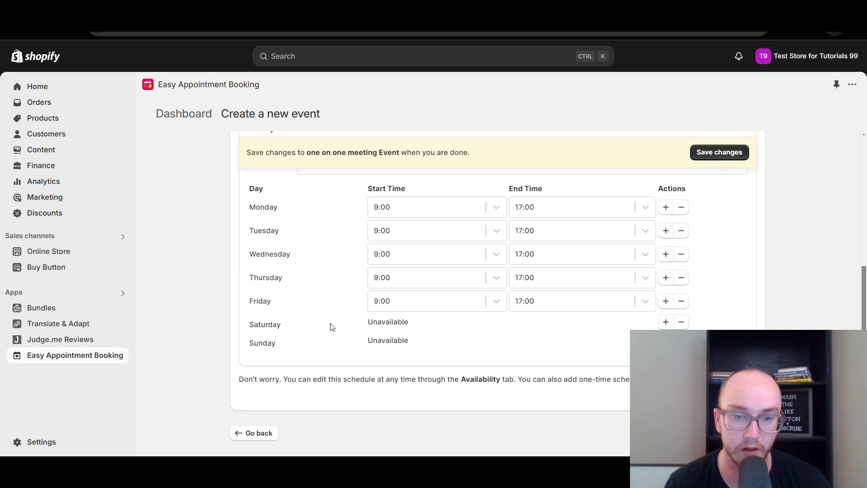
scroll(321, 332, up, 2)
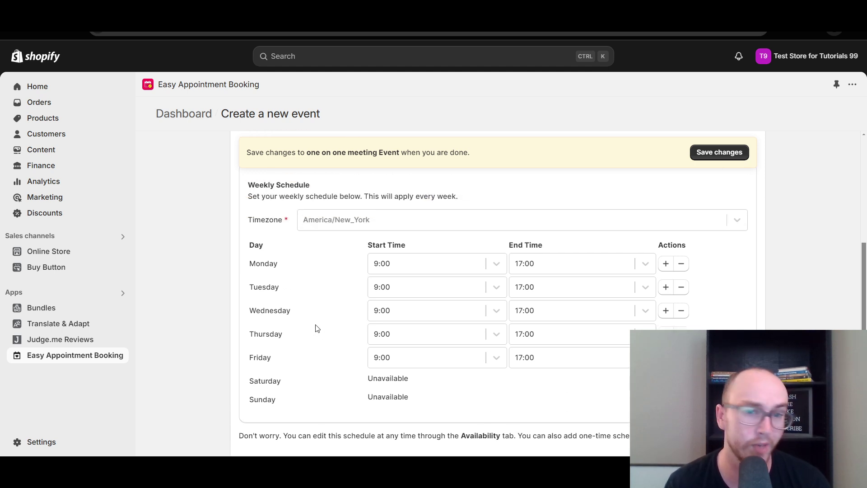
scroll(457, 245, up, 2)
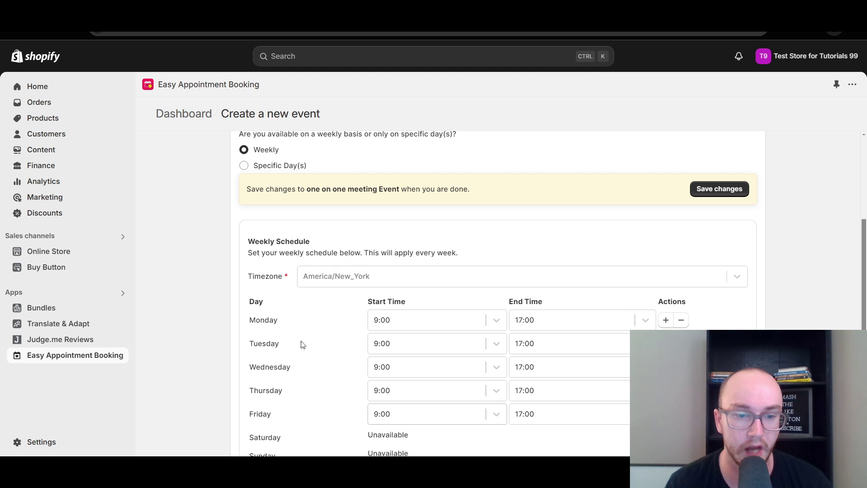
Step: Look through the timezone choices for the weekly schedule and keep America/New_York
click(350, 279)
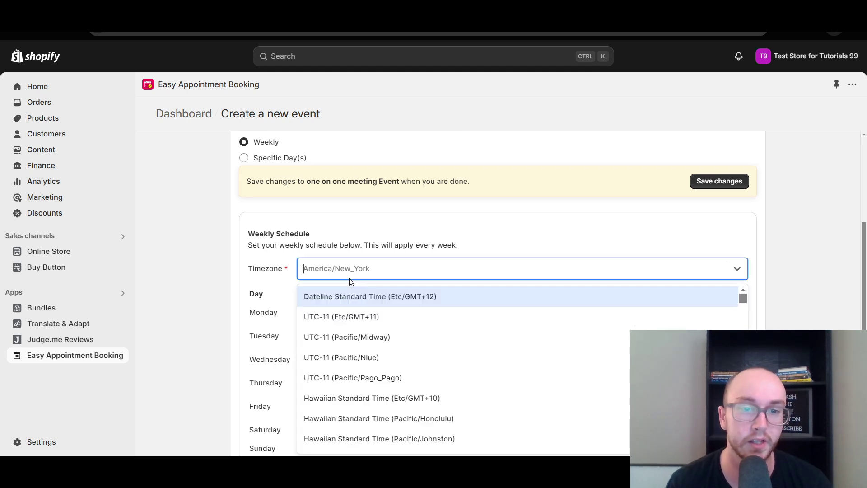
click(370, 242)
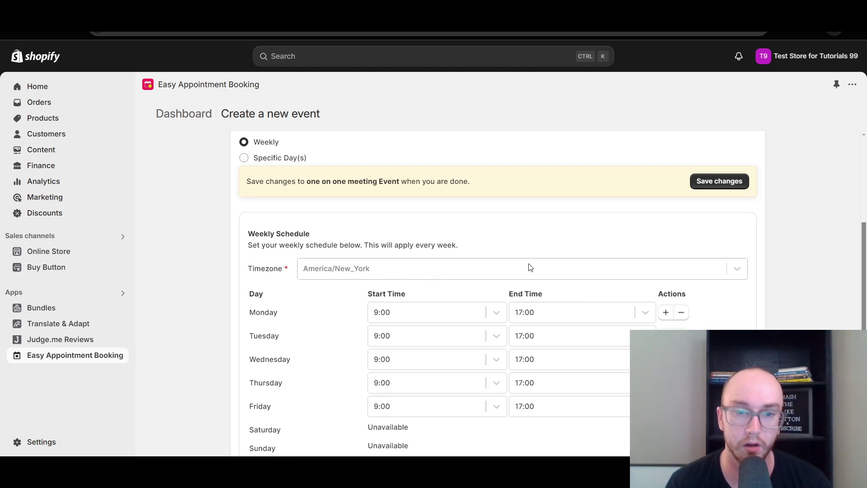
drag(864, 248, 811, 214)
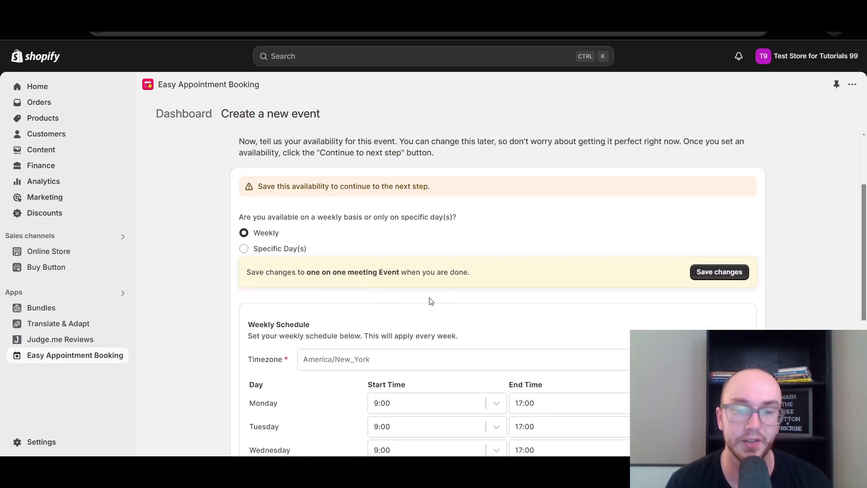
scroll(339, 300, up, 3)
scroll(334, 297, down, 3)
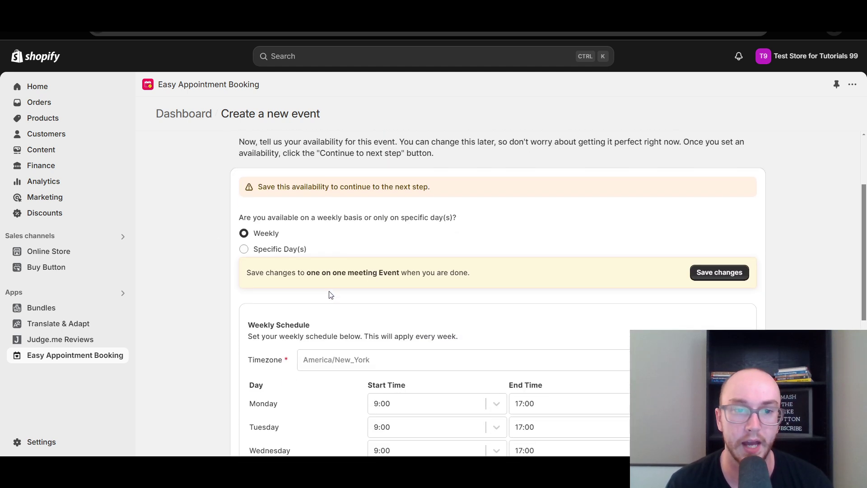
Step: Try the Specific Day(s) availability with its single day calendar and switch back to Weekly
click(244, 249)
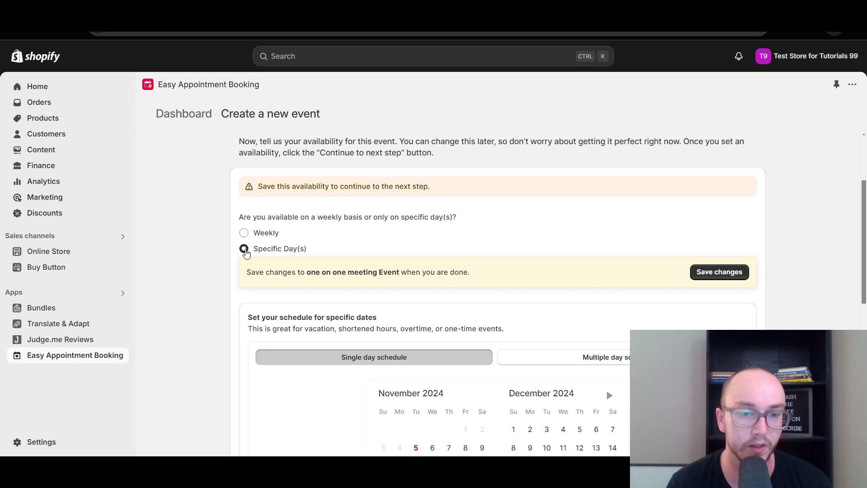
scroll(359, 270, down, 3)
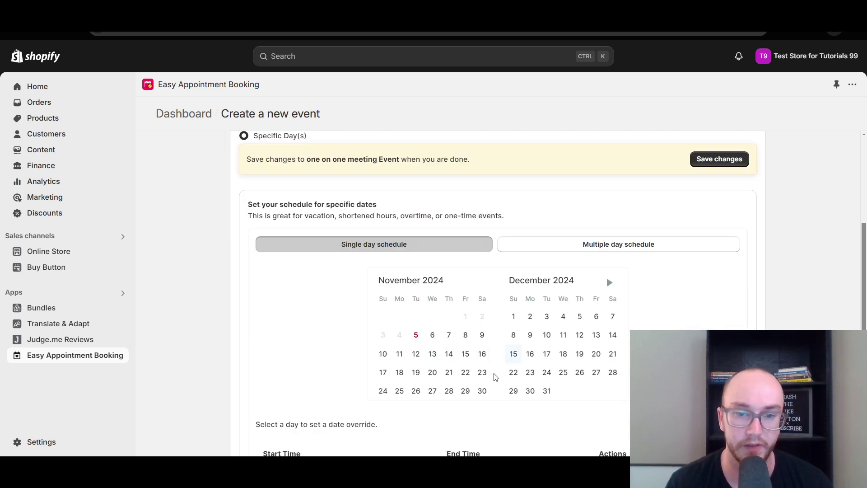
scroll(444, 346, down, 3)
scroll(348, 376, up, 3)
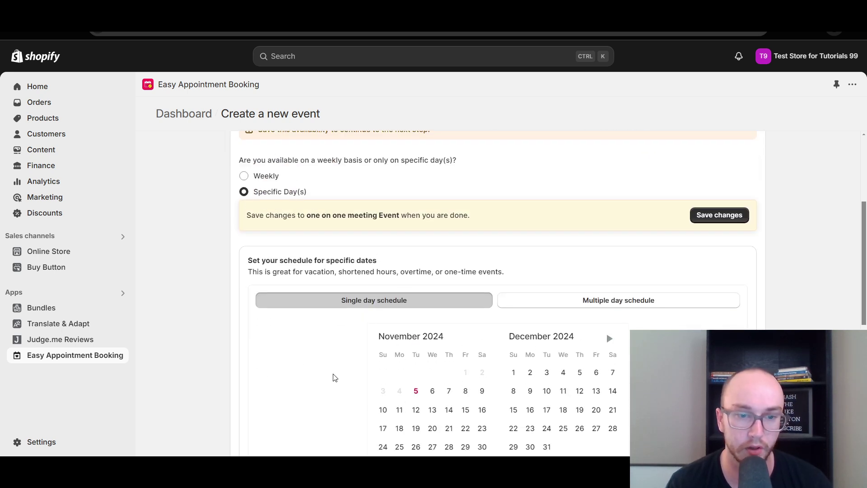
click(276, 177)
Step: Save the weekly availability for the one on one meeting event and continue to the final setup step
click(710, 216)
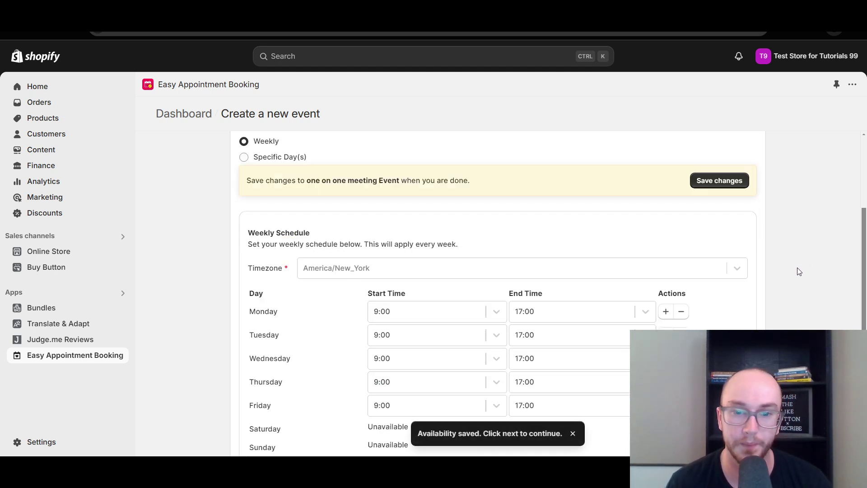
scroll(797, 268, down, 4)
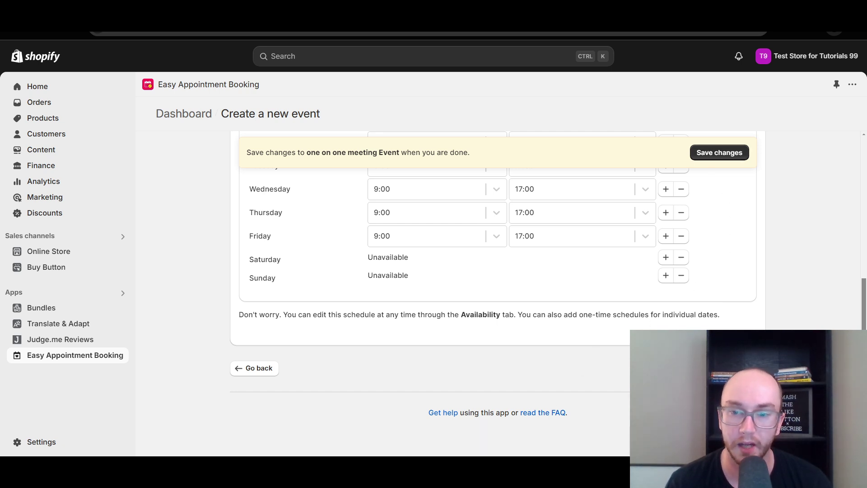
scroll(762, 309, down, 2)
click(734, 280)
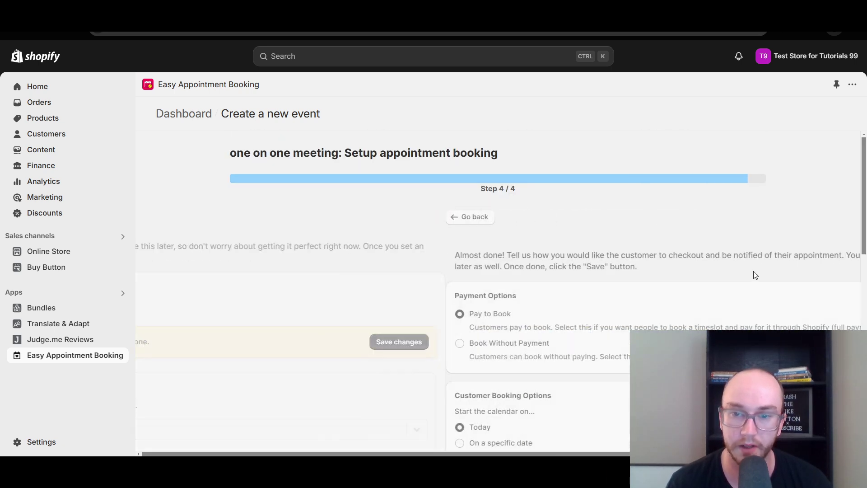
Step: Review the payment options and the description of "Pay to Book" for the event
scroll(754, 268, down, 1)
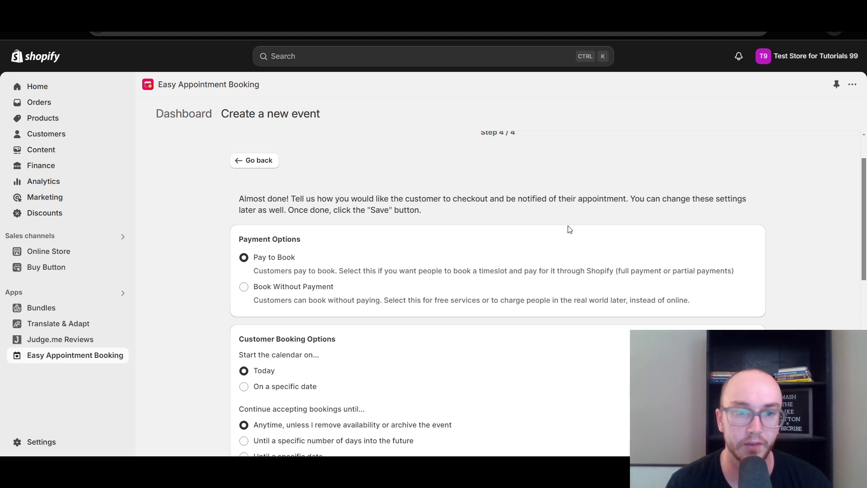
scroll(487, 211, up, 1)
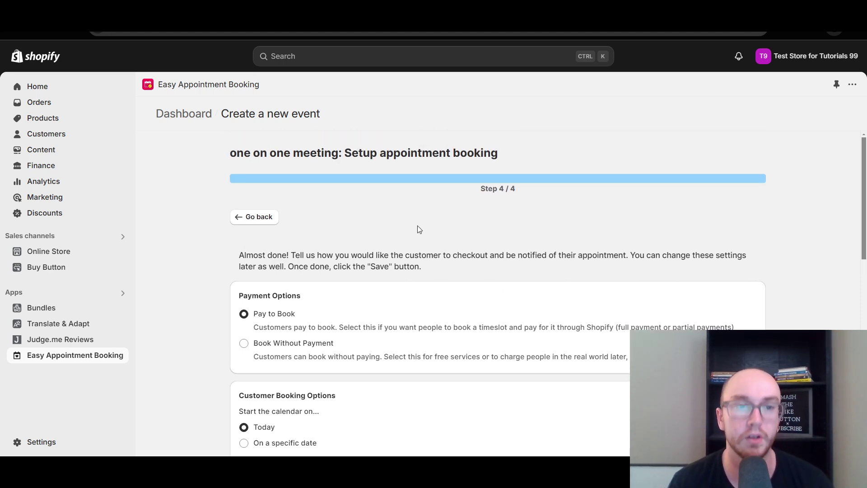
scroll(417, 227, down, 2)
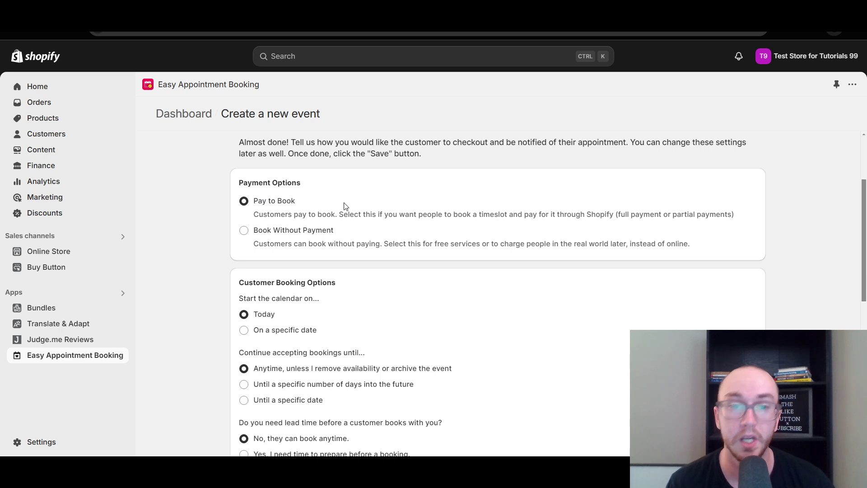
drag(524, 215, 706, 215)
click(719, 214)
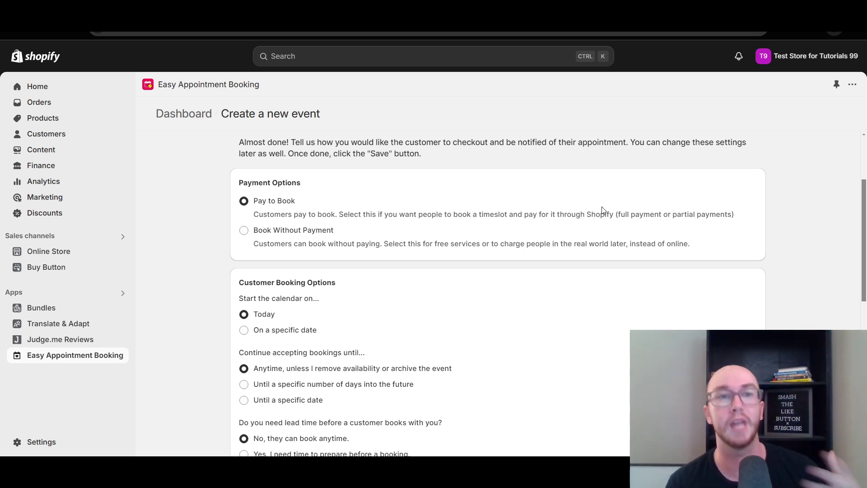
Step: Review the customer booking options for calendar start, booking end and lead time, and the notification settings
scroll(201, 295, down, 3)
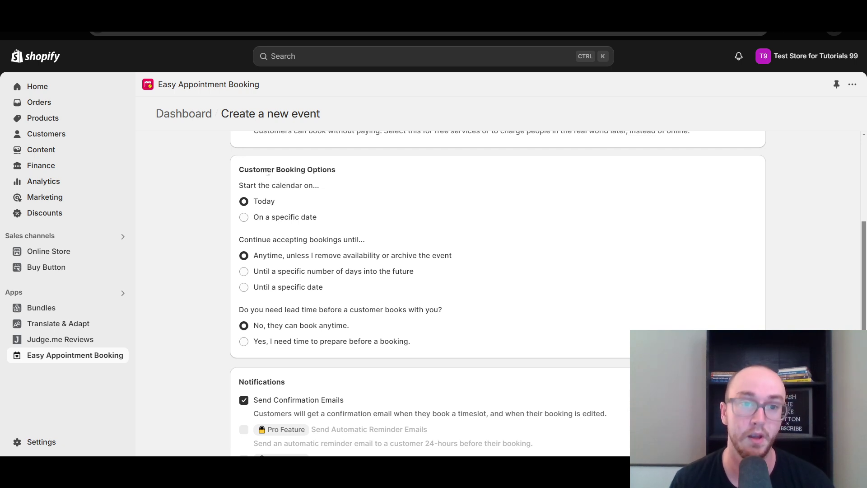
drag(240, 170, 335, 173)
click(336, 173)
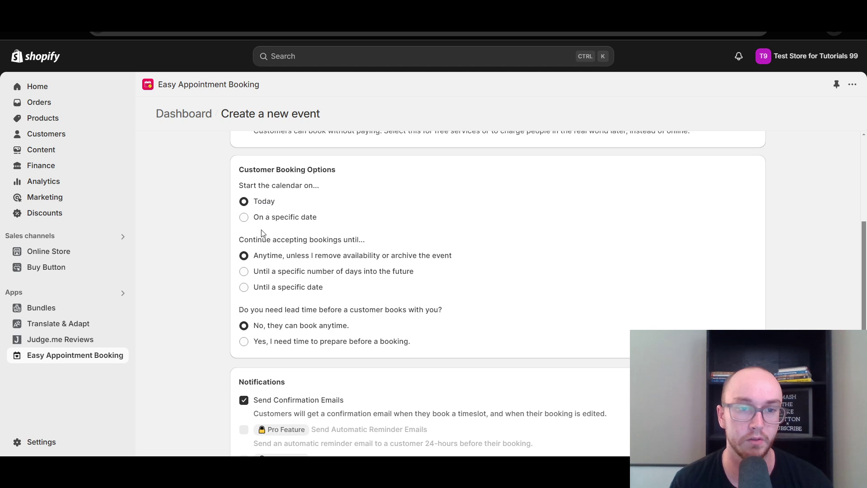
scroll(216, 282, down, 3)
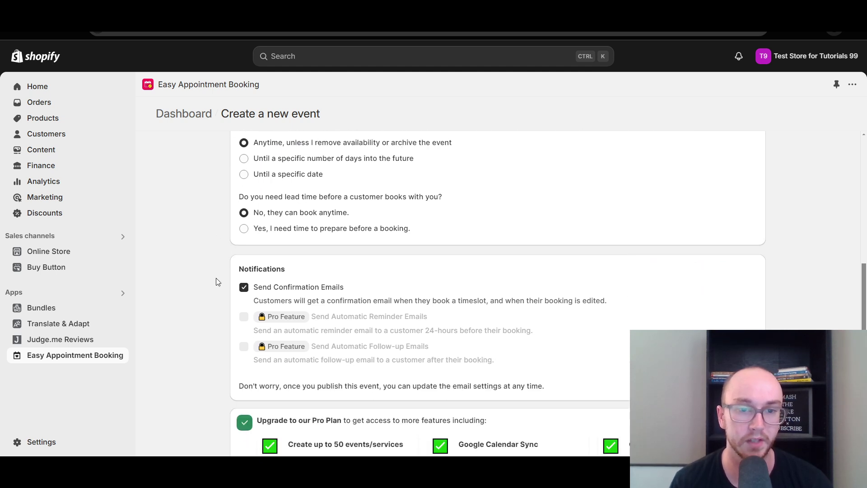
scroll(219, 271, up, 1)
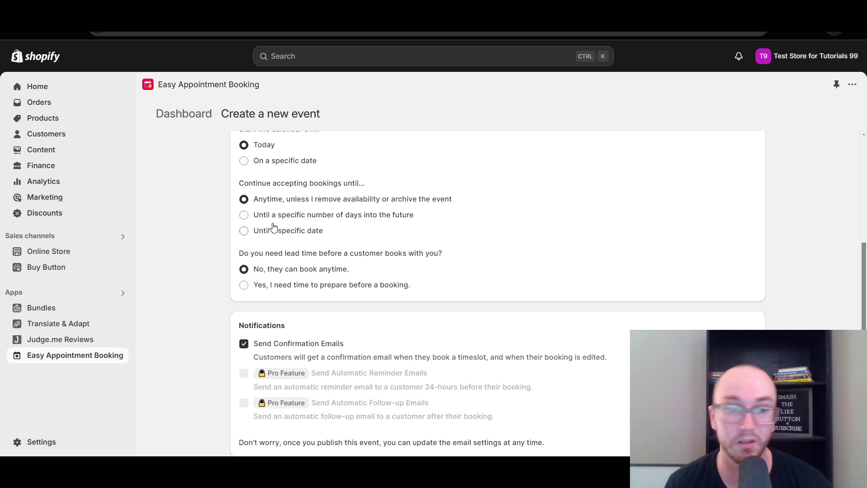
scroll(202, 241, down, 1)
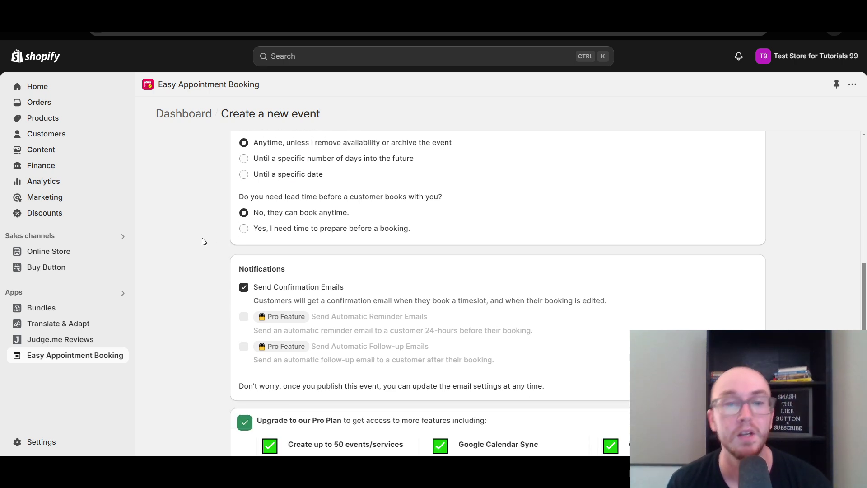
Step: Try a lead time of 1 days before a booking and return to "No, they can book anytime."
click(294, 233)
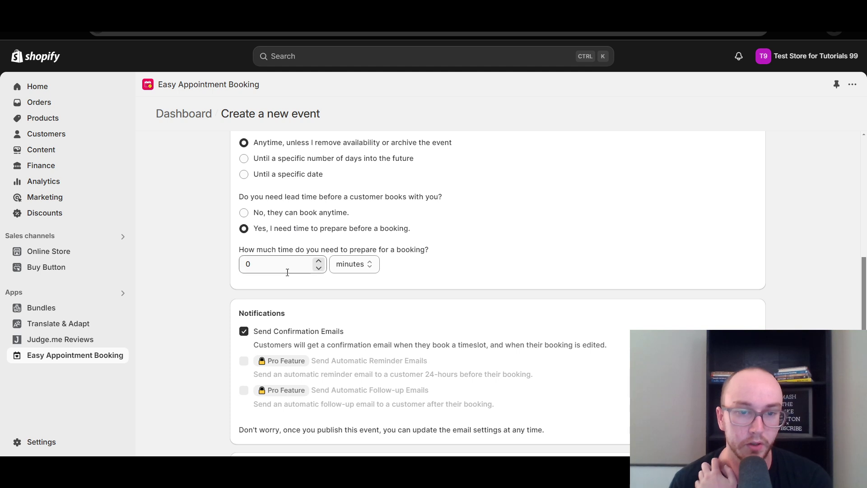
click(340, 268)
click(344, 280)
click(247, 264)
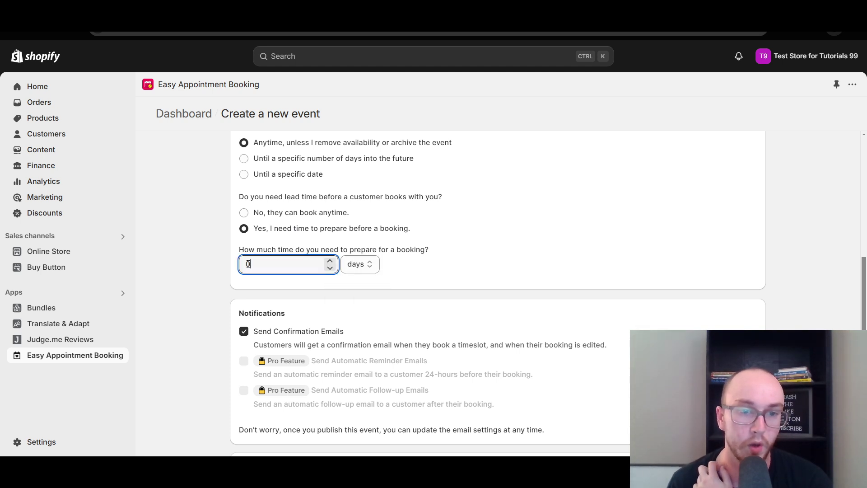
text(1)
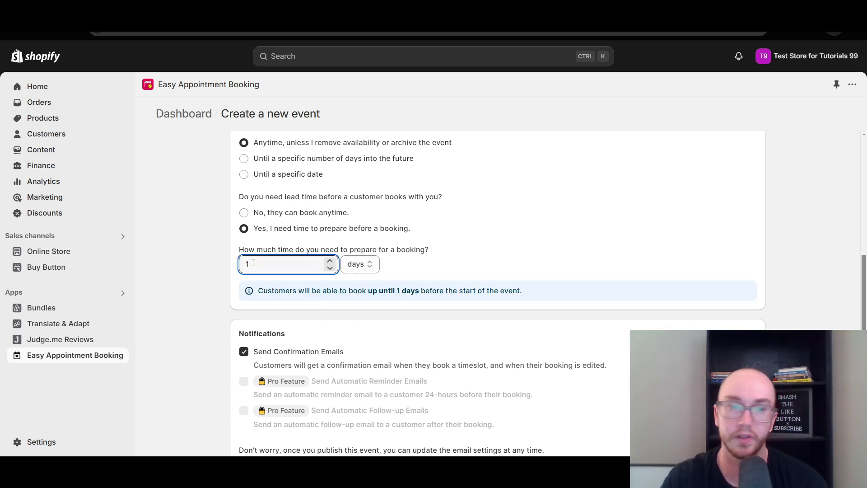
drag(289, 290, 418, 291)
click(465, 294)
scroll(353, 324, down, 1)
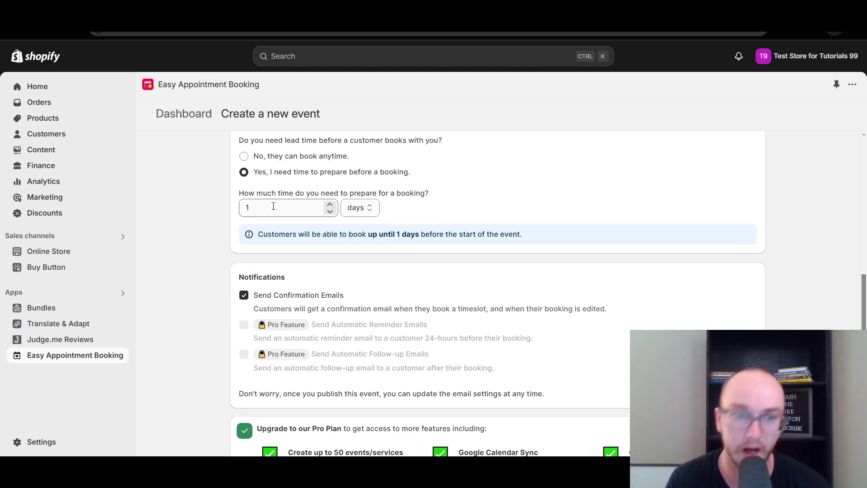
click(244, 156)
Step: Keep confirmation emails enabled, save the event and read the theme integration instructions
scroll(213, 242, down, 2)
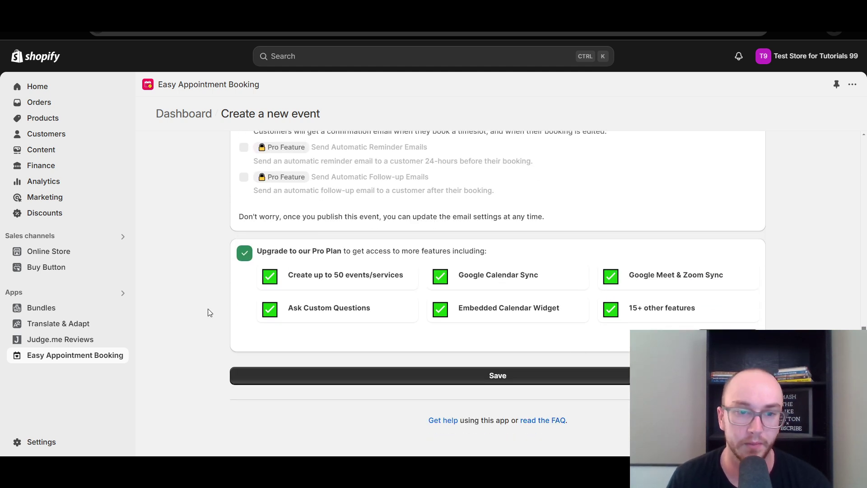
scroll(208, 309, up, 2)
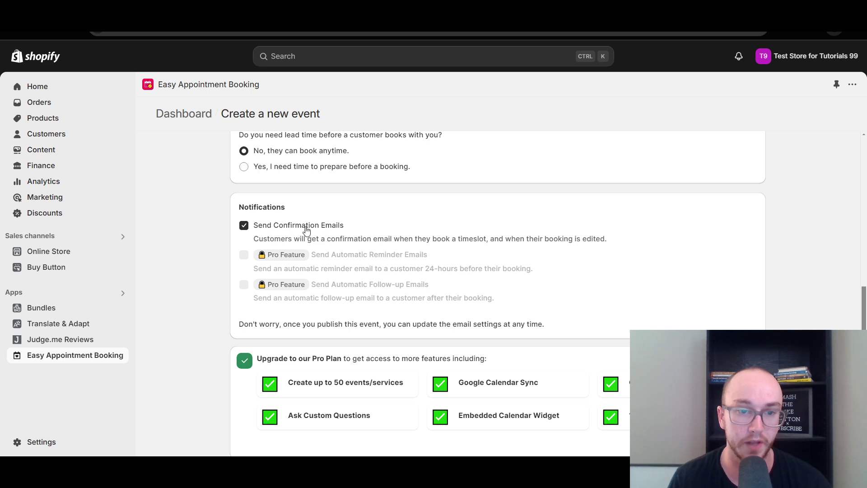
scroll(204, 249, down, 2)
click(267, 376)
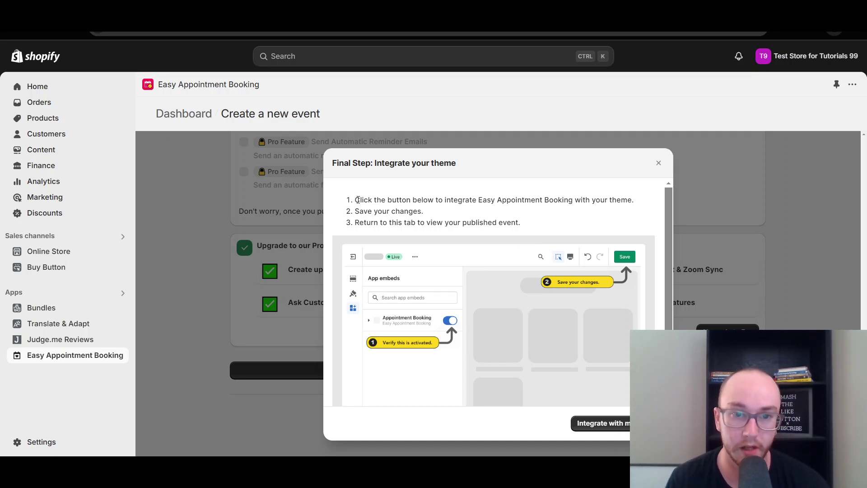
drag(357, 200, 424, 212)
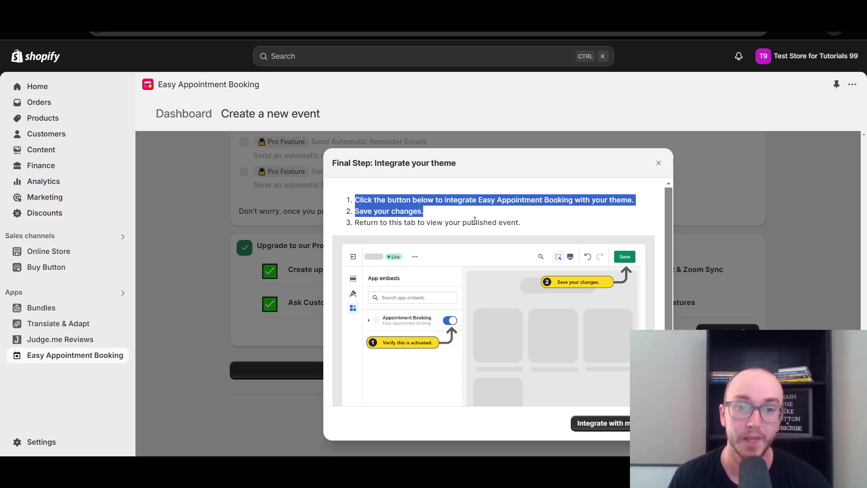
Step: Read the last integration instruction and start integrating Easy Appointment Booking with the theme
click(390, 225)
drag(355, 222, 471, 222)
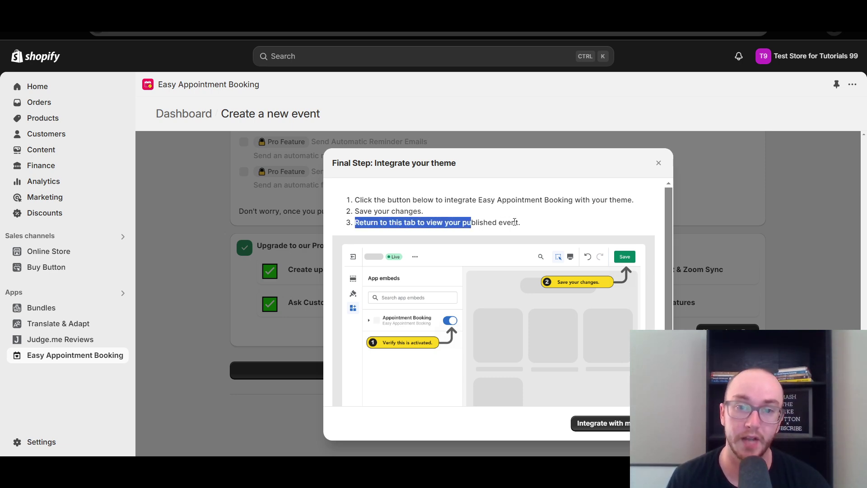
click(567, 242)
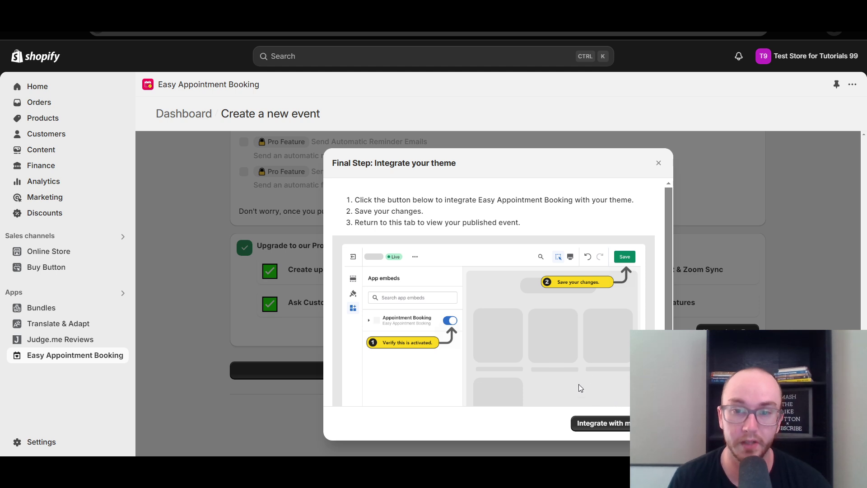
click(609, 422)
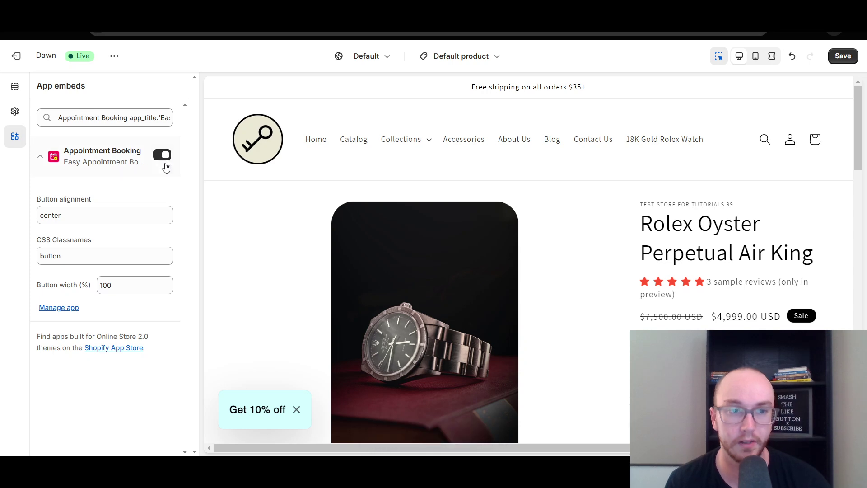
Step: Look over the product page preview and save the Dawn theme with the Appointment Booking embed enabled
scroll(354, 274, down, 10)
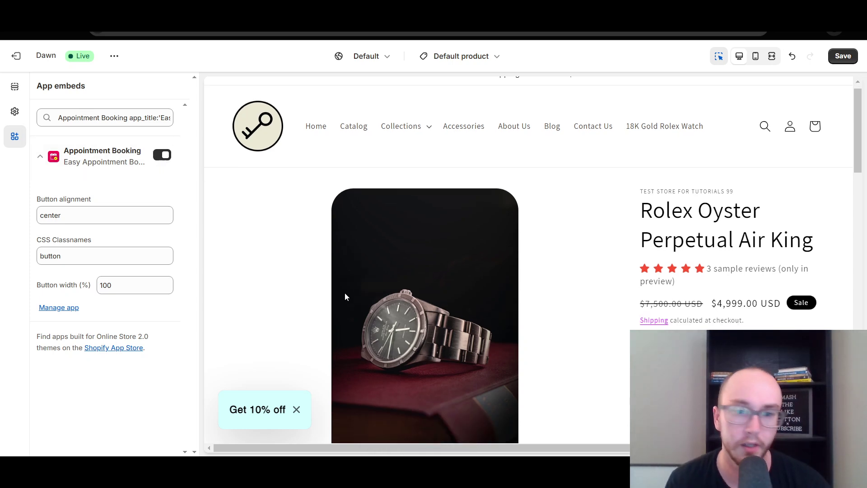
scroll(354, 275, down, 10)
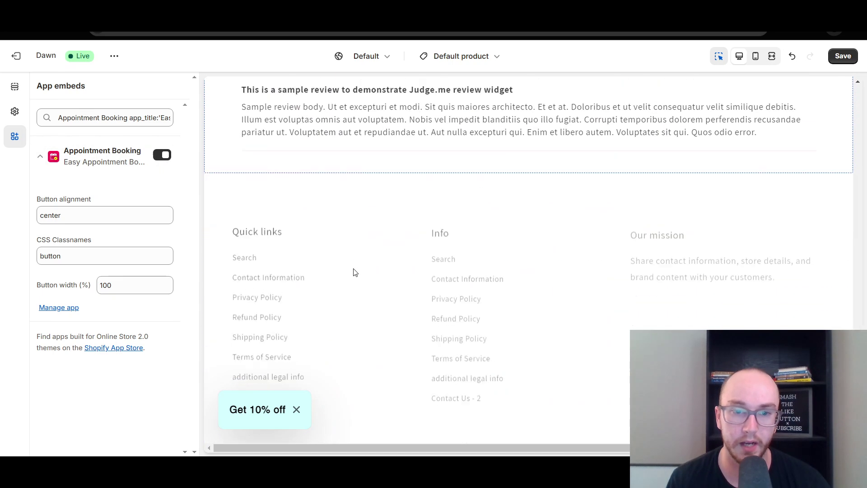
scroll(400, 316, up, 10)
scroll(400, 309, up, 10)
scroll(575, 325, down, 5)
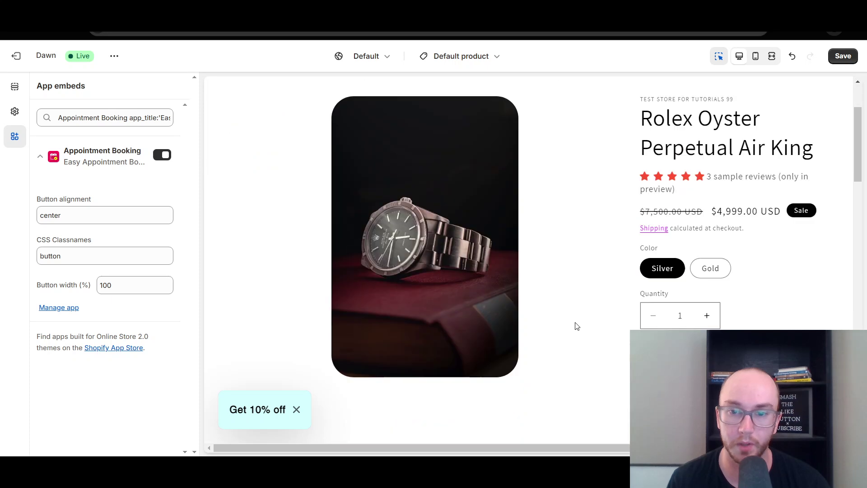
scroll(575, 320, up, 5)
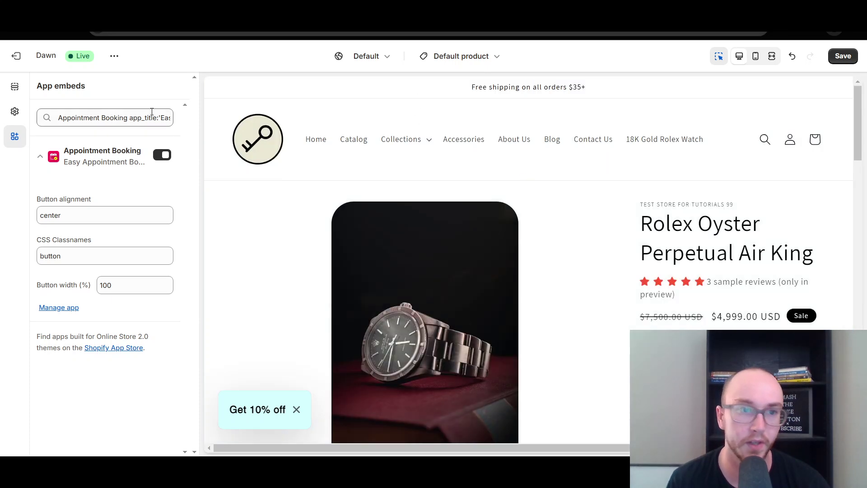
click(842, 58)
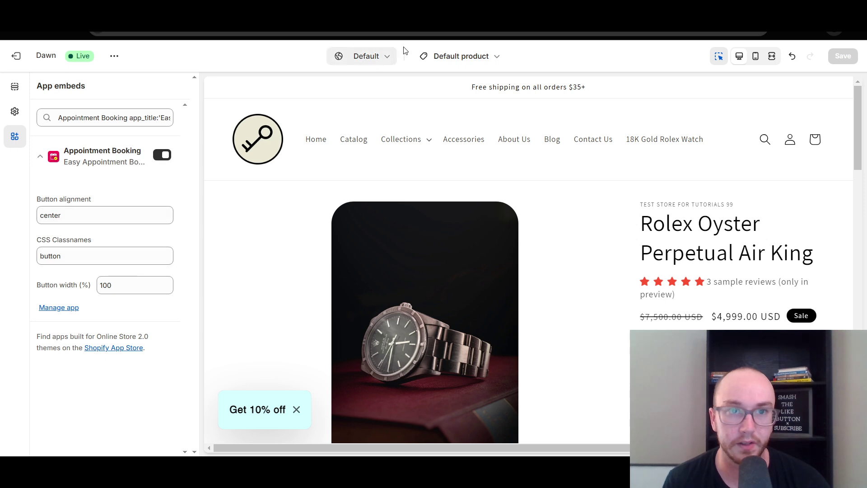
Step: Return to the new event, save it and read the notice about disabling inventory tracking
key(ctrl+Tab)
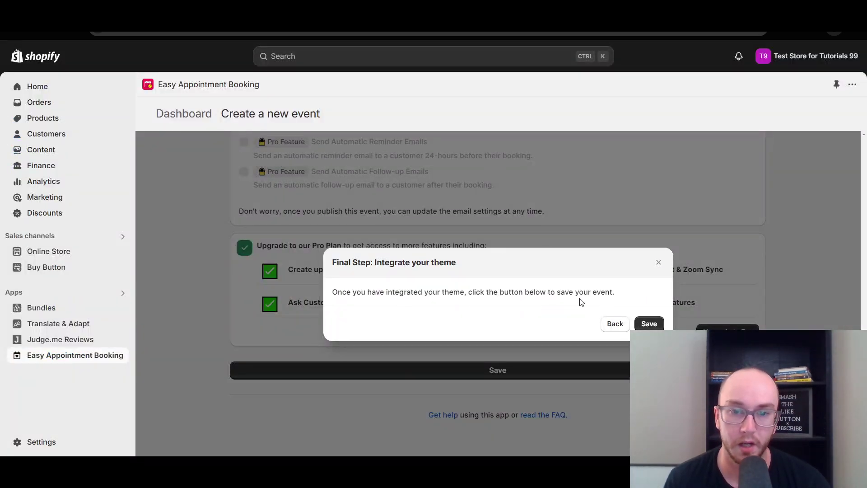
click(645, 323)
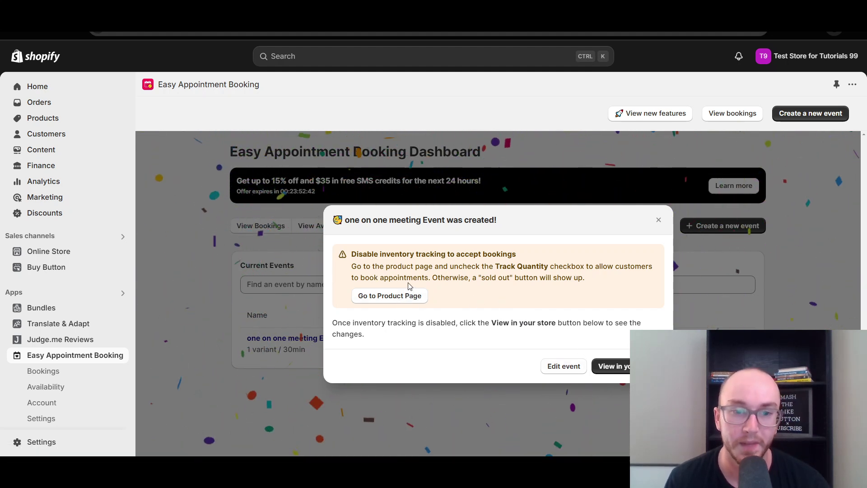
drag(358, 253, 553, 254)
click(561, 276)
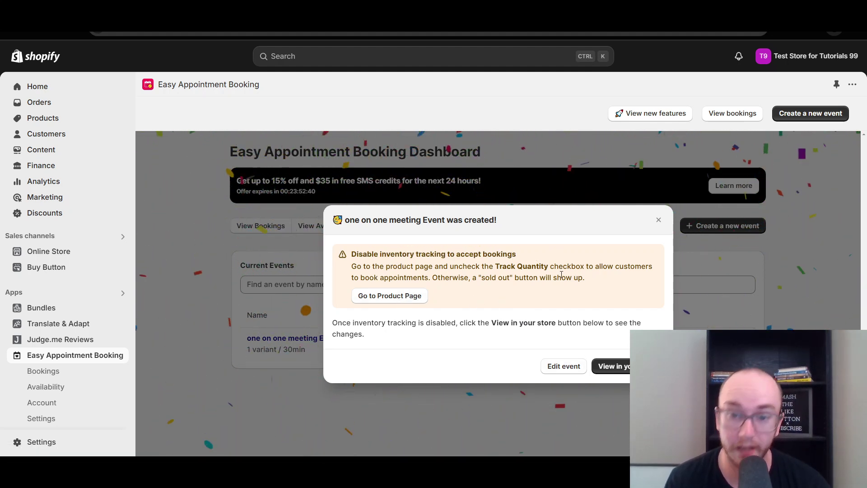
drag(357, 266, 558, 267)
click(563, 273)
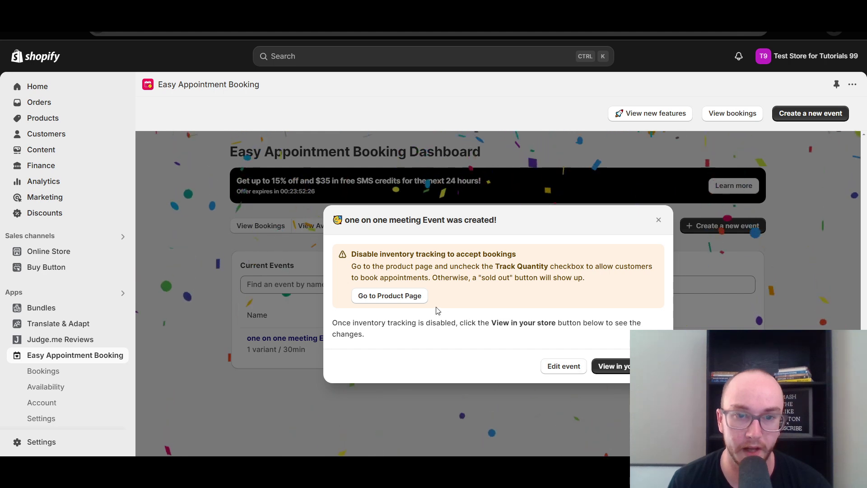
Step: Open the one on one meeting's product page and check how its storefront listing shows availability
click(388, 296)
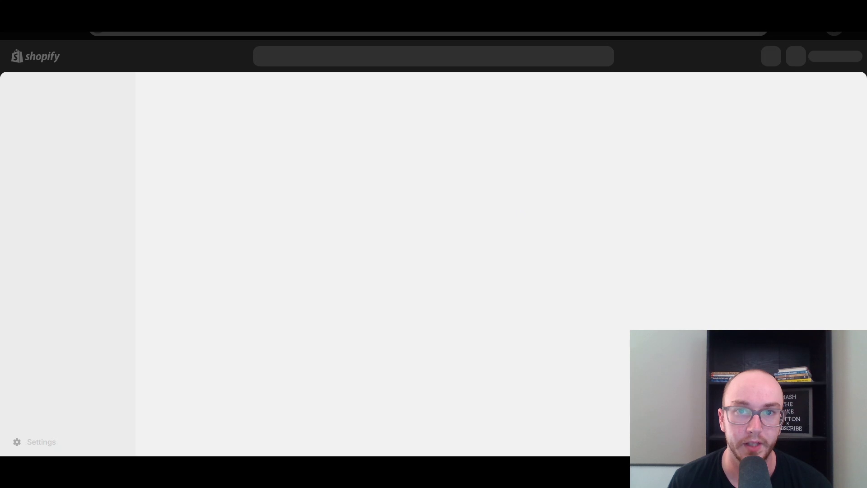
scroll(571, 338, down, 5)
scroll(571, 338, up, 5)
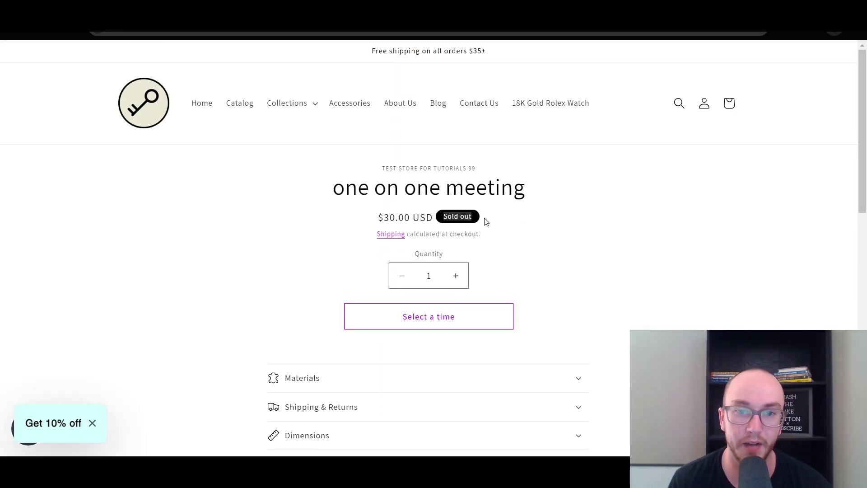
click(486, 222)
key(alt+Left)
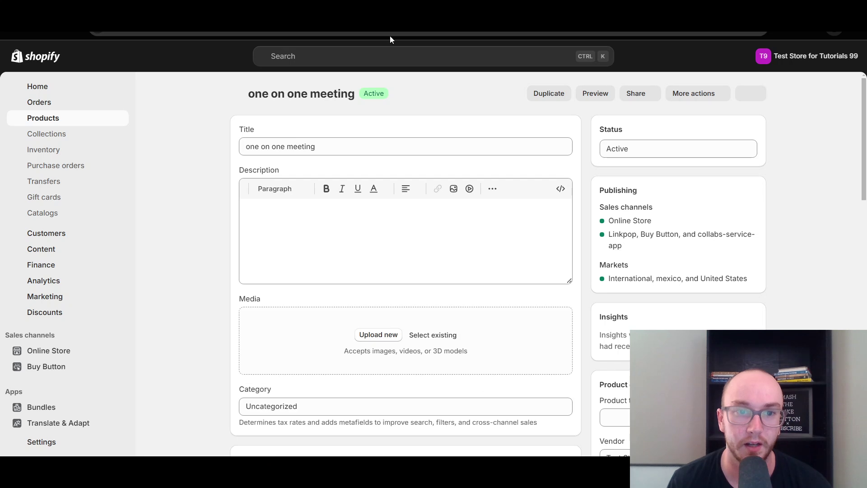
Step: Turn off Track quantity in the one on one meeting product's inventory settings and save the product
scroll(184, 361, down, 5)
scroll(205, 353, down, 5)
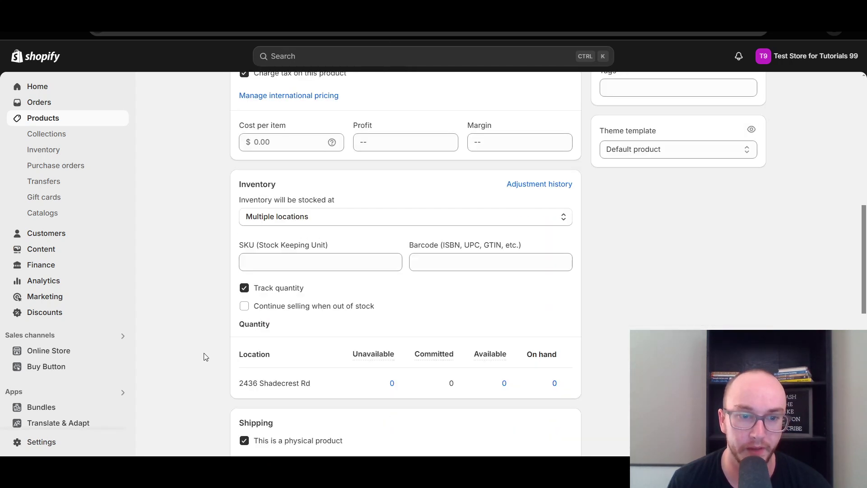
click(244, 289)
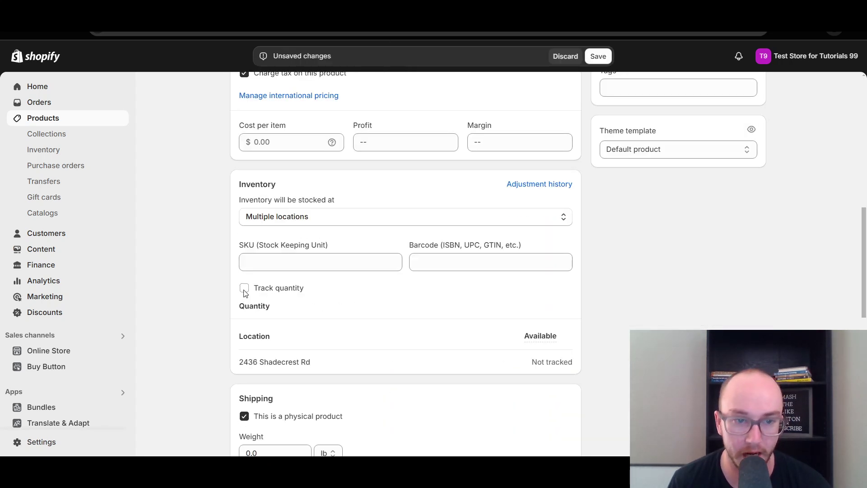
click(595, 59)
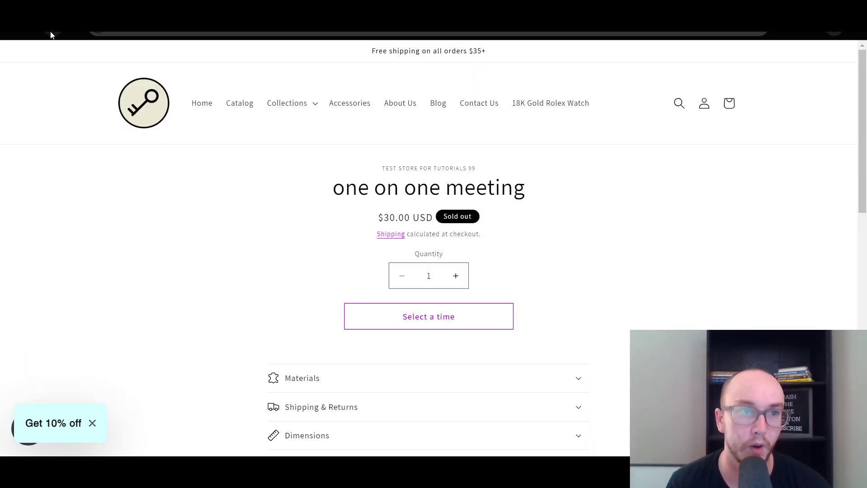
Step: Reload the one on one meeting's storefront page and check its availability and booking option
click(50, 36)
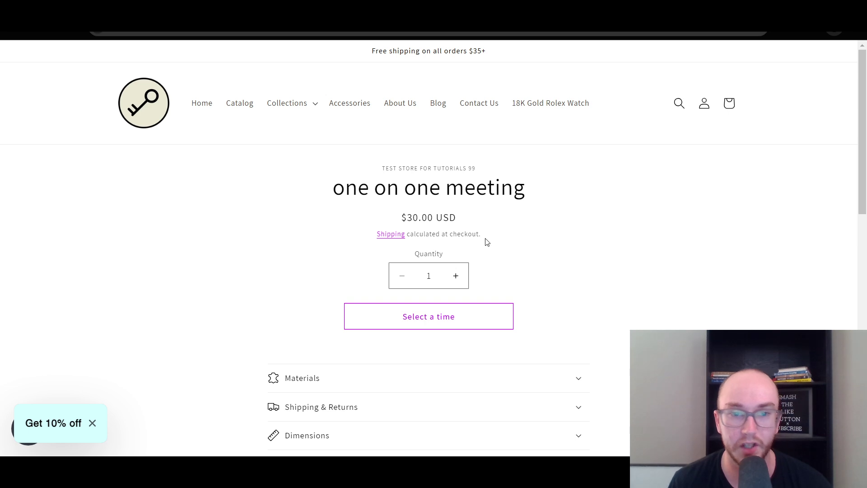
scroll(519, 271, down, 3)
scroll(513, 267, up, 2)
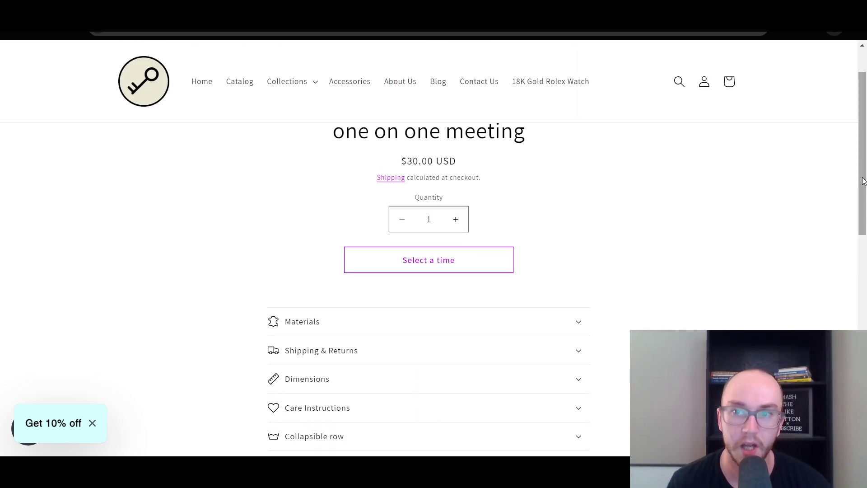
drag(863, 180, 862, 165)
scroll(483, 226, up, 1)
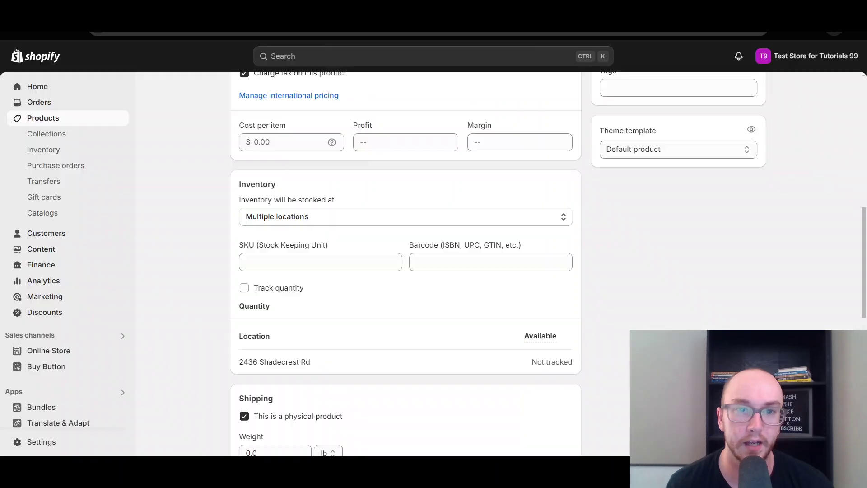
Step: Add the existing Yearly Finance Planner image to the one on one meeting product's media and save the product
scroll(219, 303, up, 6)
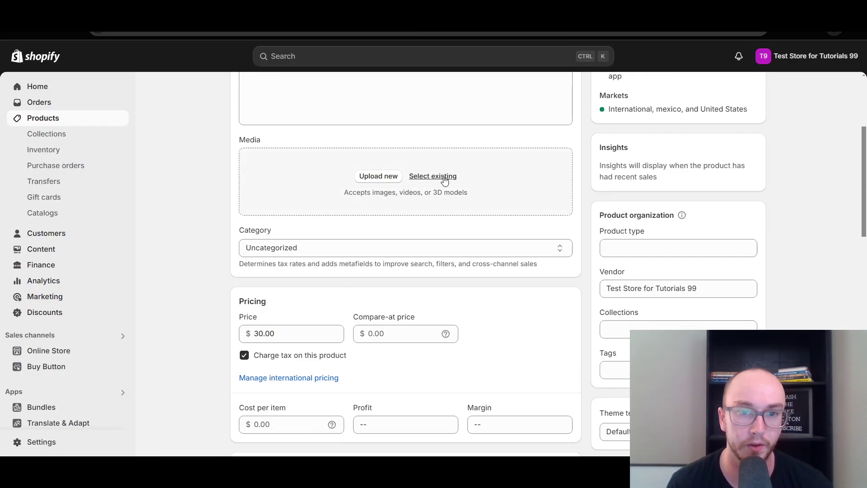
click(444, 177)
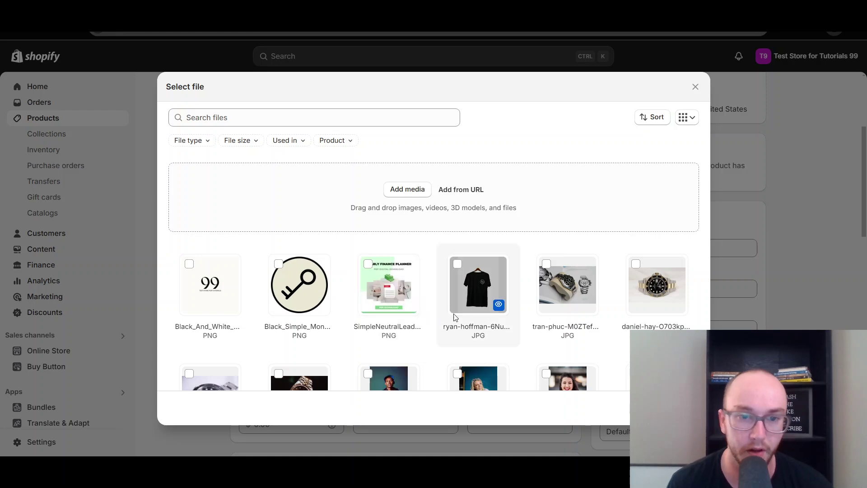
click(378, 277)
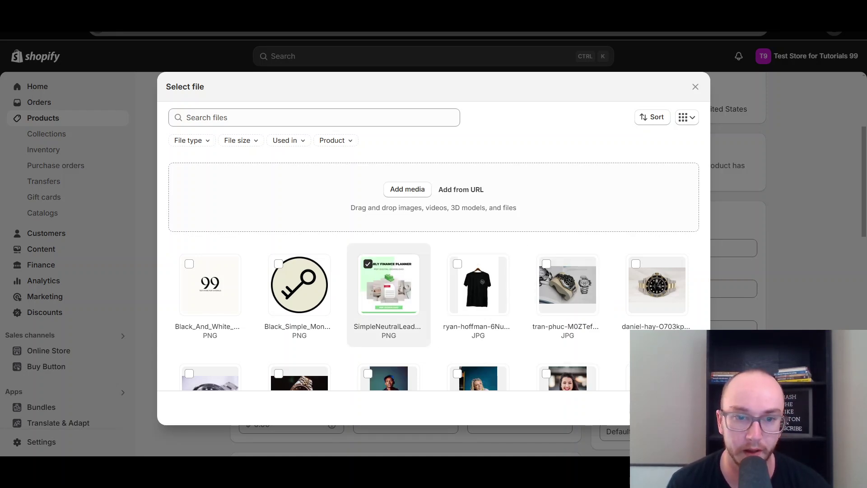
click(682, 407)
scroll(548, 264, up, 5)
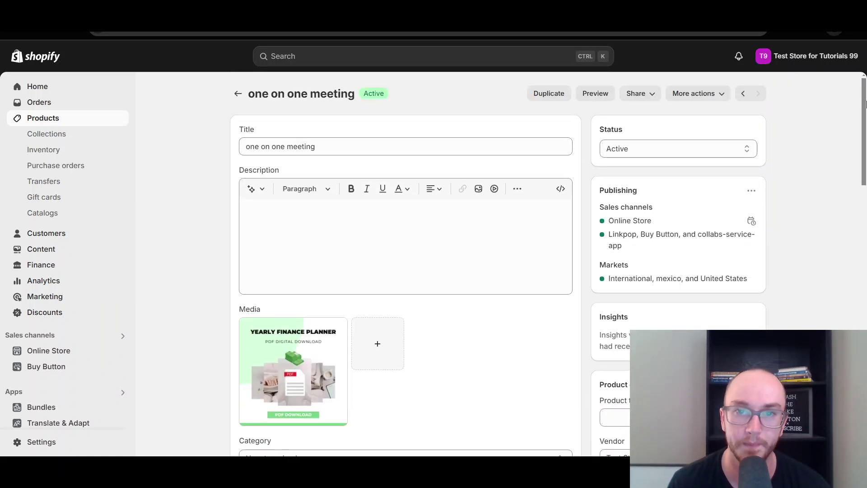
scroll(866, 104, down, 15)
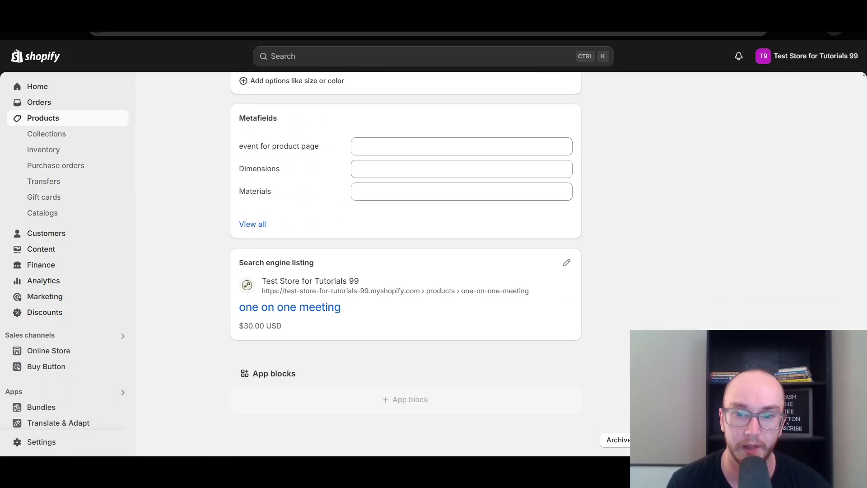
scroll(761, 310, up, 15)
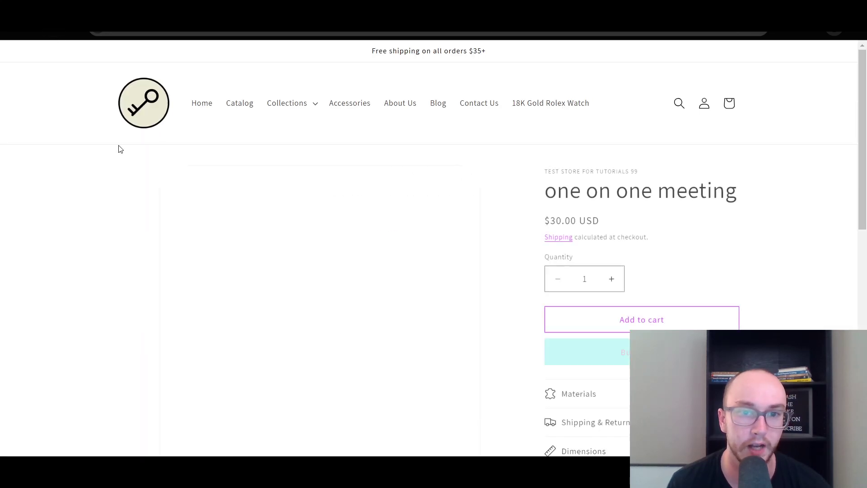
Step: Look over the meeting's storefront page with its product image, from the header down to the customer reviews
scroll(507, 258, down, 2)
scroll(507, 257, up, 1)
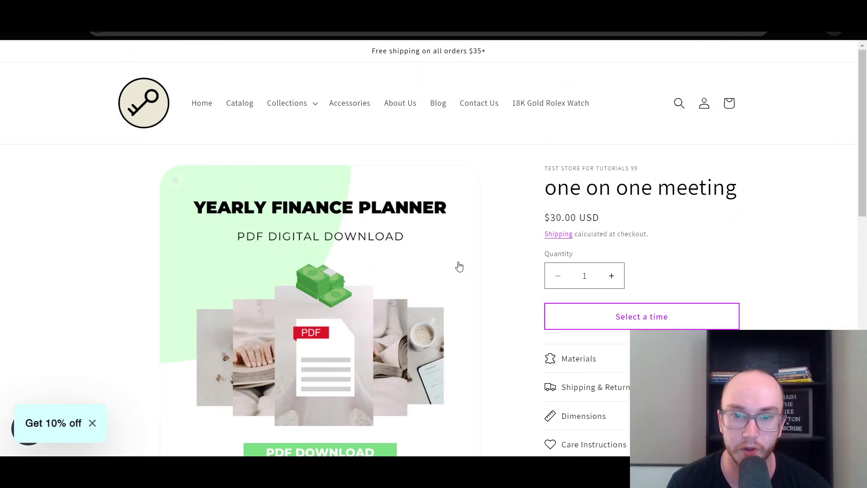
scroll(523, 280, down, 4)
scroll(490, 340, up, 3)
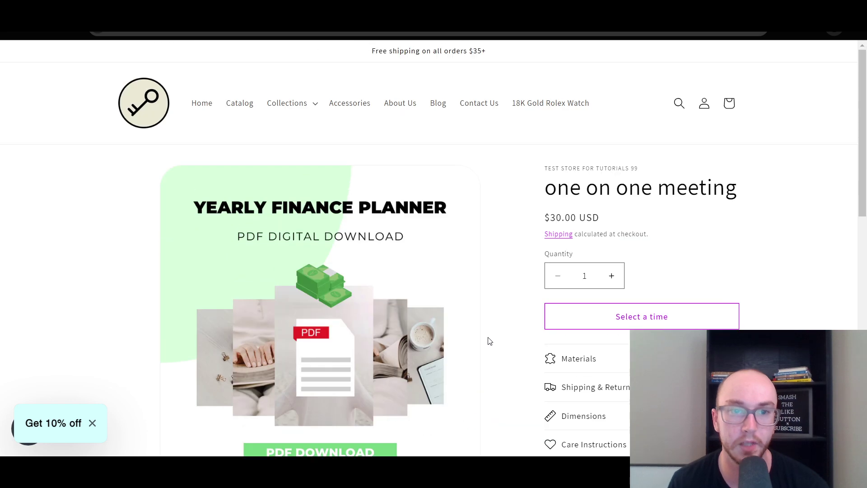
scroll(488, 337, down, 15)
scroll(488, 335, up, 10)
scroll(461, 335, down, 2)
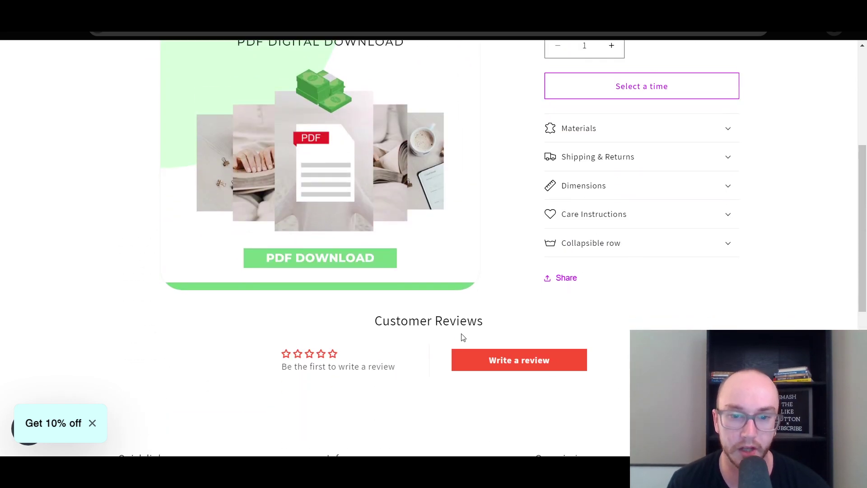
scroll(511, 339, up, 5)
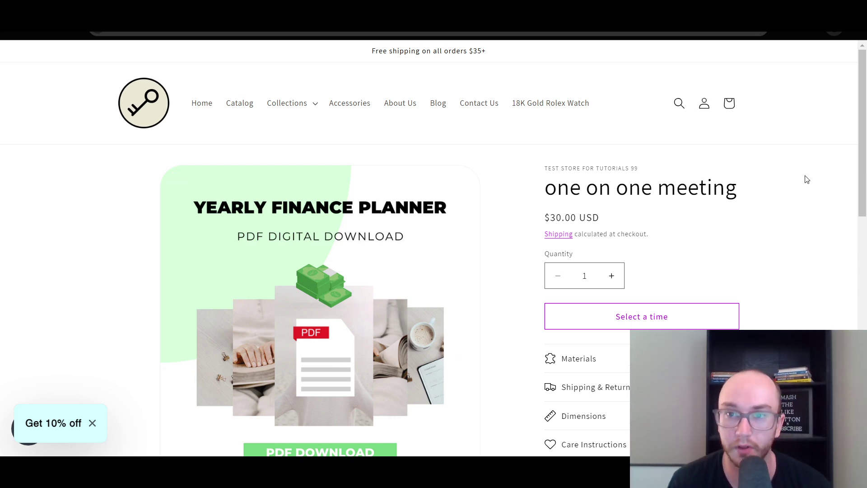
Step: Examine the meeting's title, price and "Select a time" option on the storefront page
scroll(817, 188, down, 1)
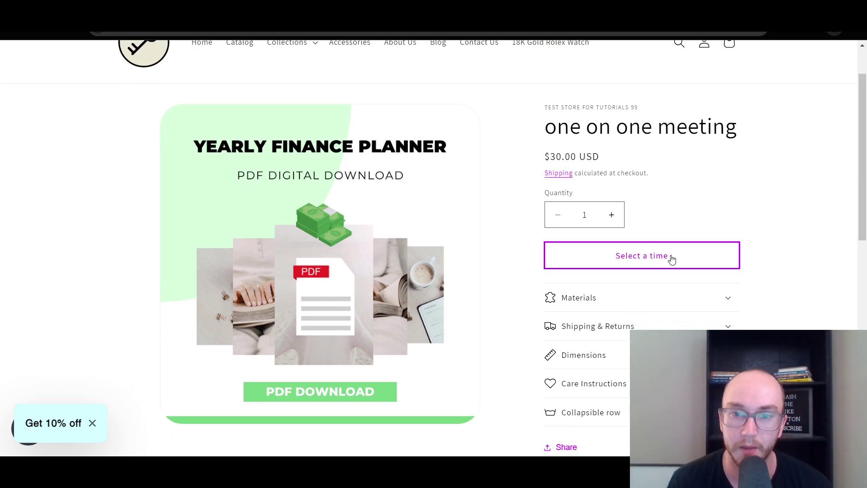
mouse_move(862, 173)
mouse_down()
mouse_move(861, 191)
mouse_move(861, 181)
mouse_up()
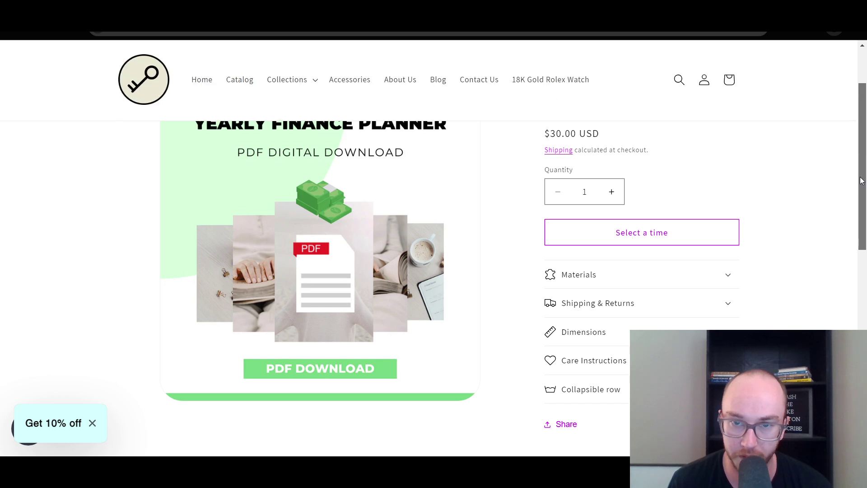
scroll(757, 178, up, 2)
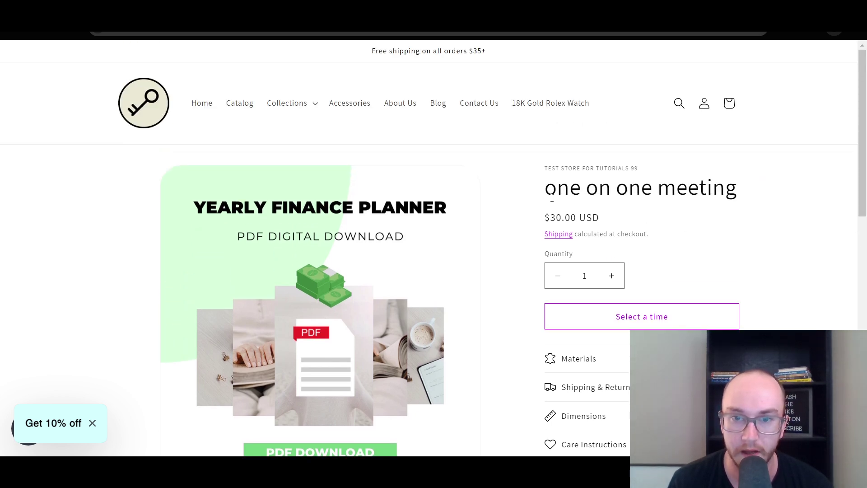
drag(552, 198, 677, 196)
click(709, 196)
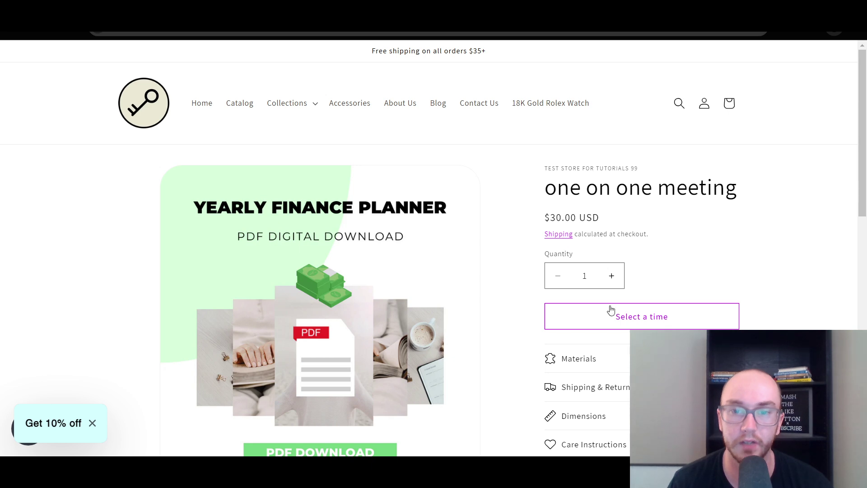
Step: Expand and collapse the Shipping & Returns details on the one on one meeting's storefront page
scroll(610, 309, down, 2)
click(601, 281)
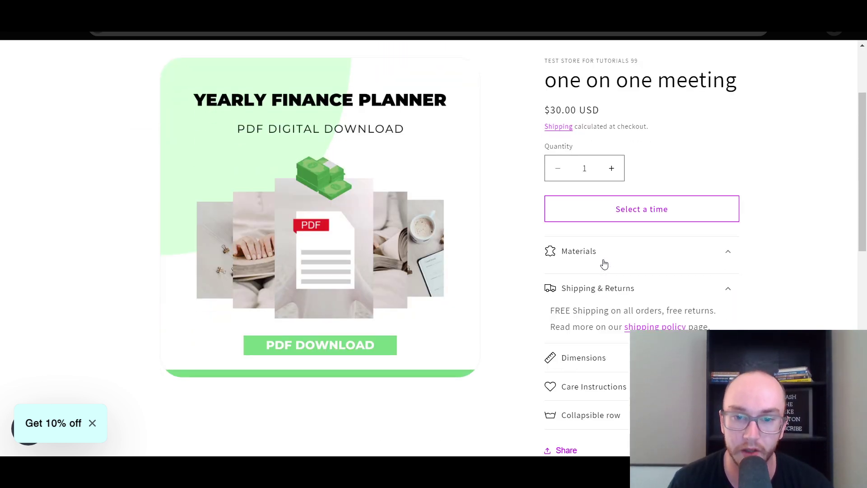
click(612, 283)
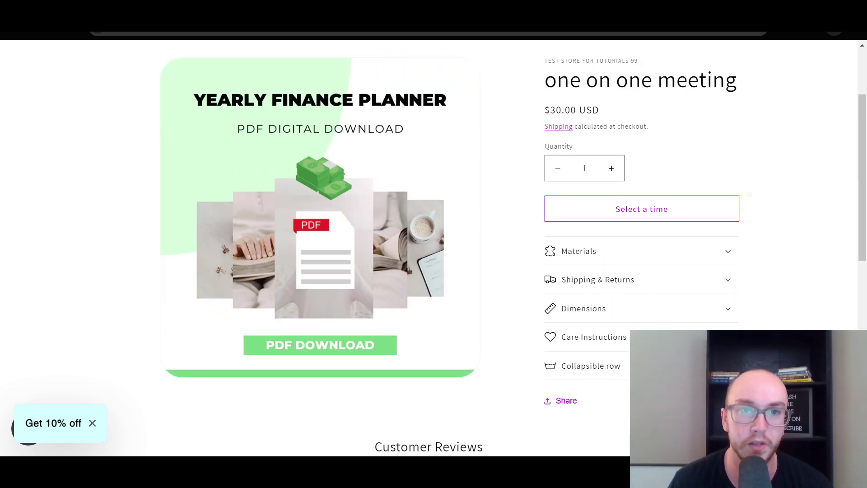
Step: Return to the one on one meeting product in the admin and check its theme template options, keeping Default product
key(ctrl+w)
scroll(624, 367, down, 5)
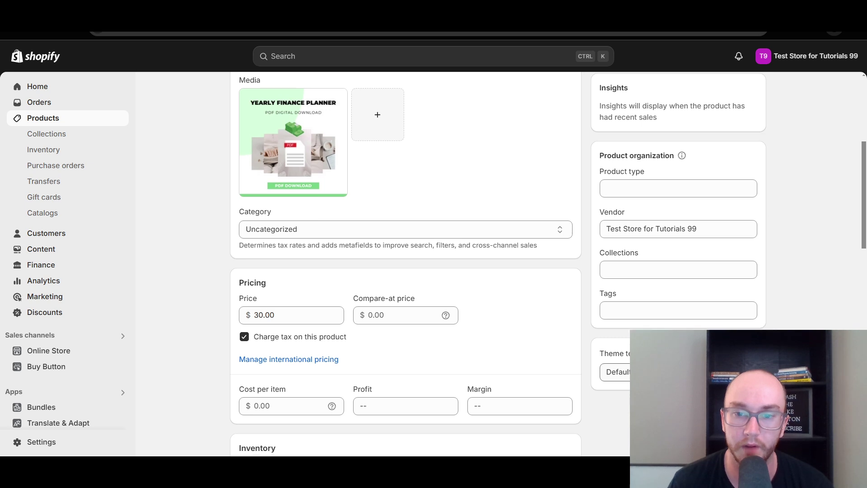
scroll(634, 299, down, 3)
click(632, 264)
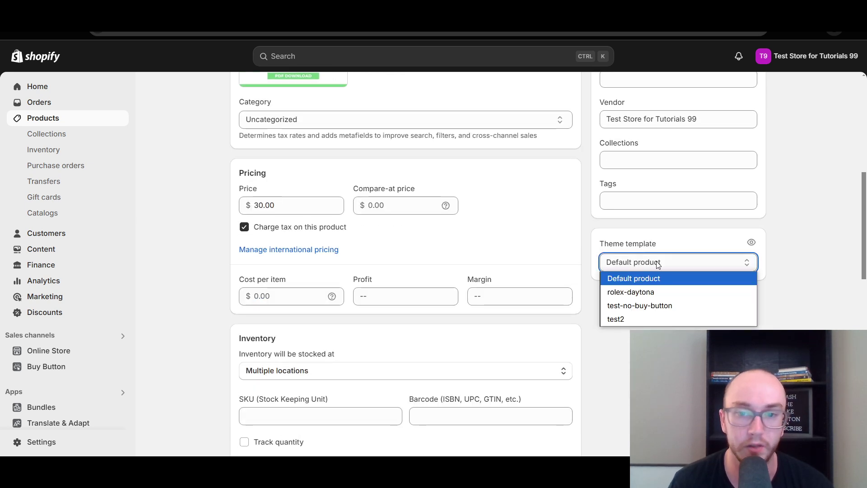
scroll(707, 182, down, 3)
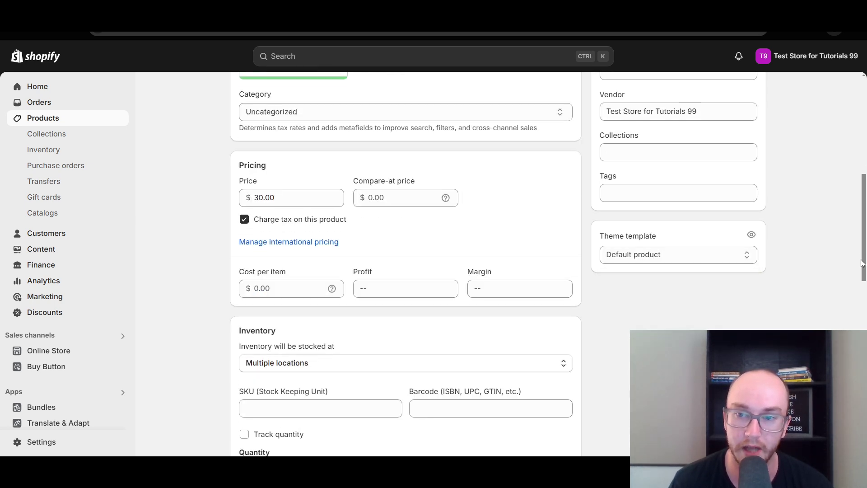
click(671, 155)
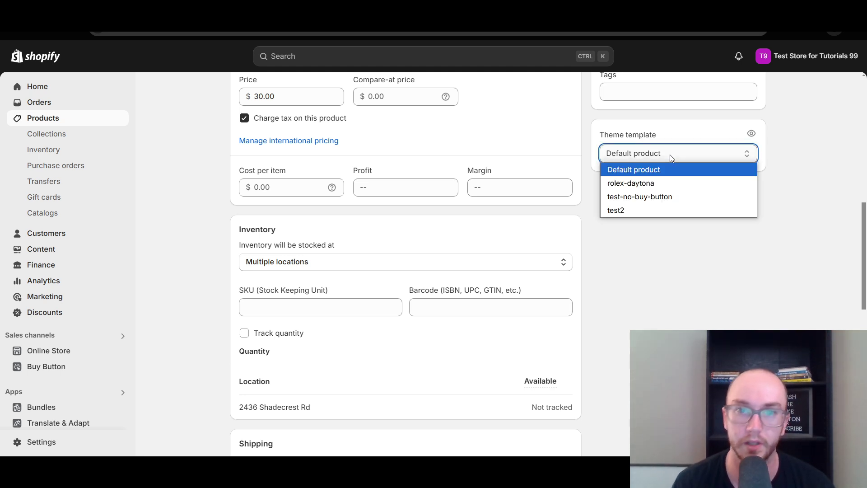
click(681, 155)
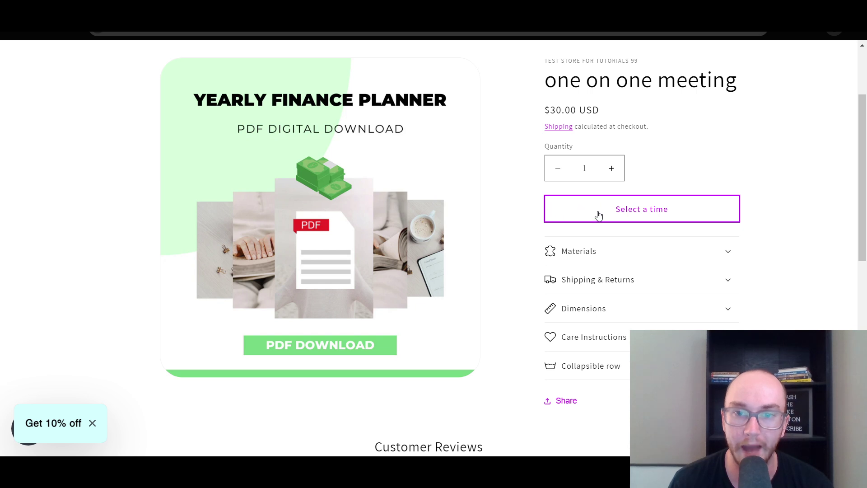
Step: On the storefront page, select November 29, 2024 at 10:00 AM for the one on one meeting and add it to the cart
click(609, 217)
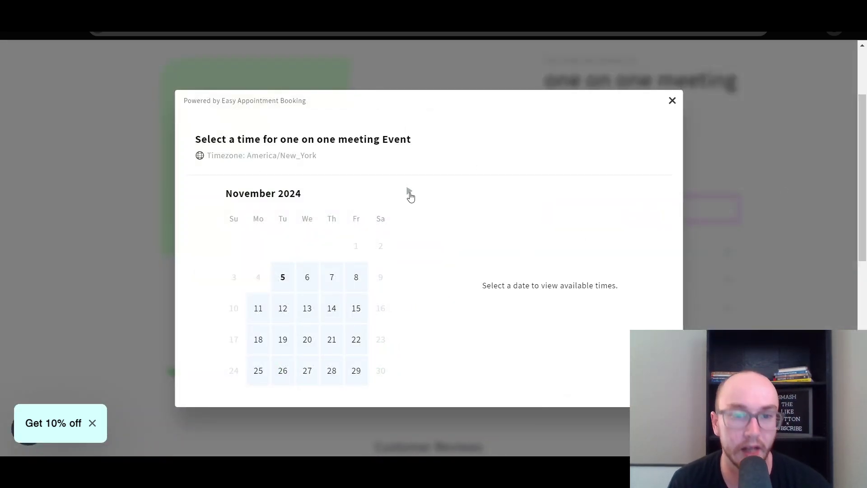
click(357, 373)
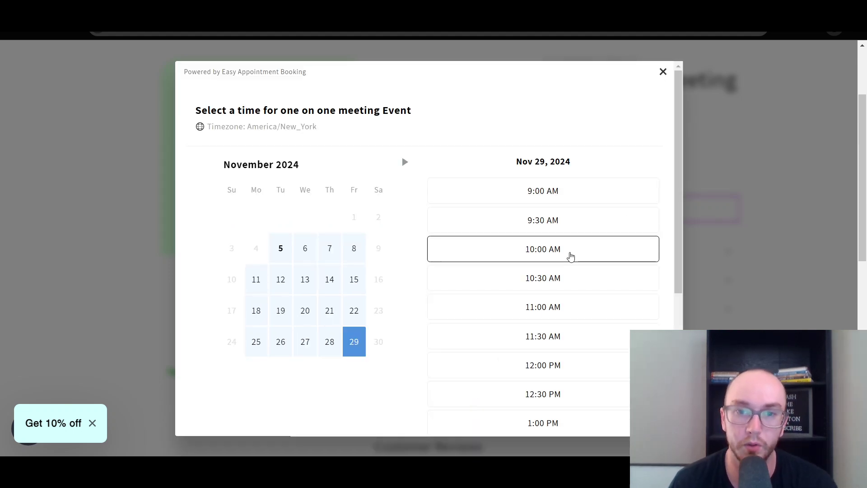
click(570, 256)
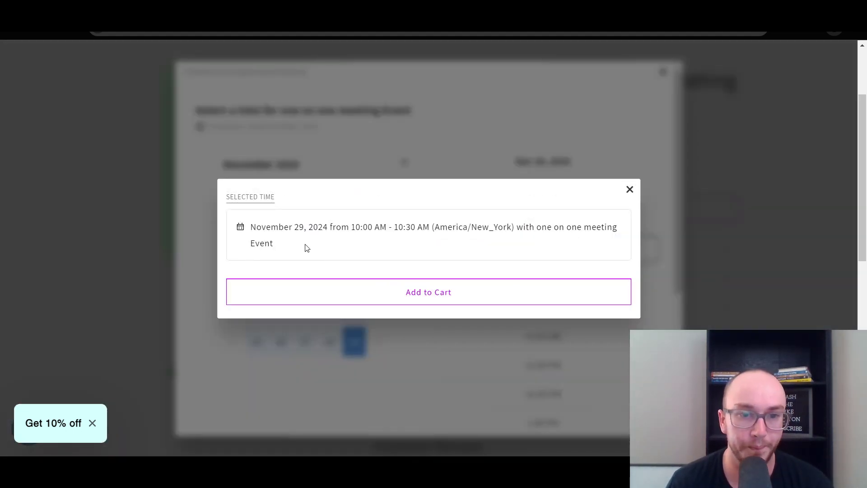
click(437, 299)
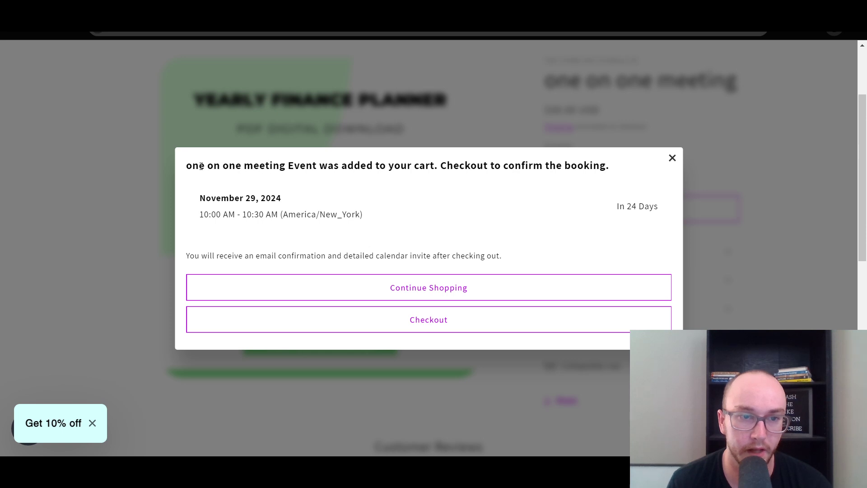
Step: Read the message about the meeting added to the cart and continue to the cart page
drag(319, 164, 533, 165)
click(437, 165)
click(350, 242)
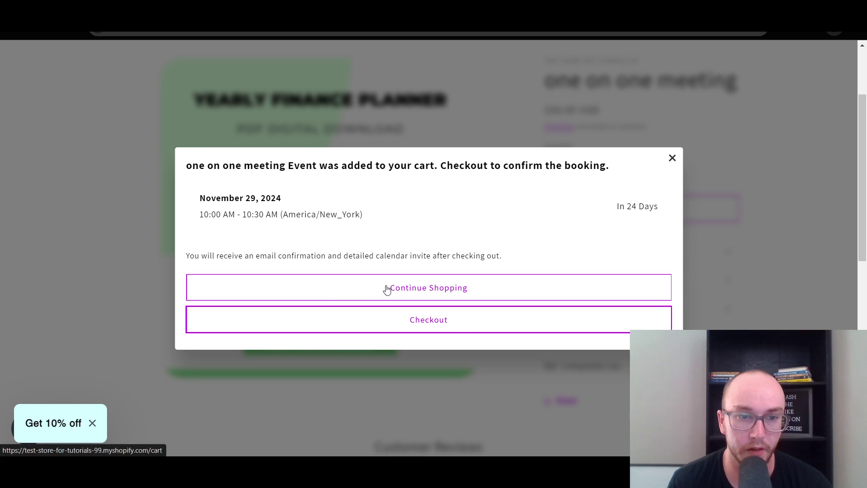
click(468, 327)
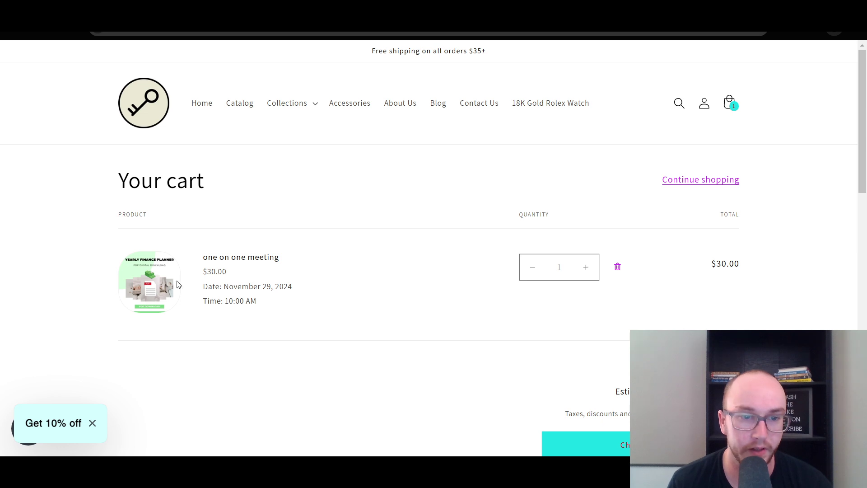
Step: Check the meeting's date, time and price in the cart and proceed to checkout
drag(229, 285, 271, 287)
click(218, 314)
drag(223, 301, 269, 306)
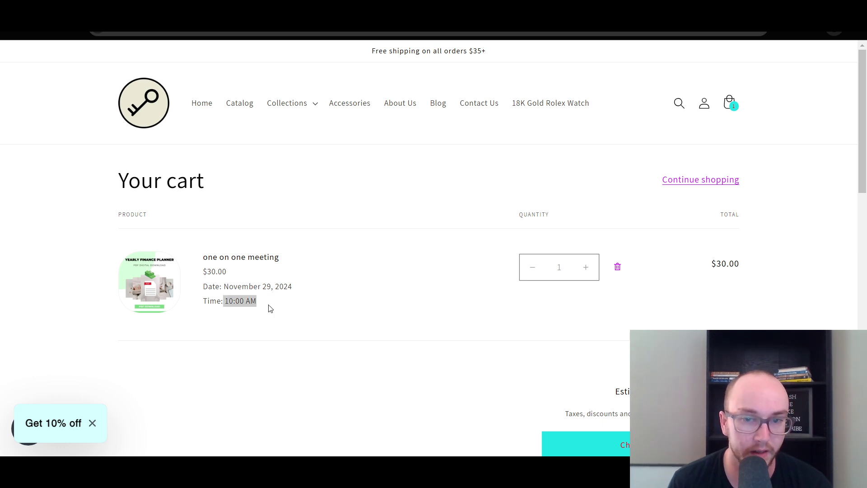
click(232, 272)
scroll(373, 320, down, 3)
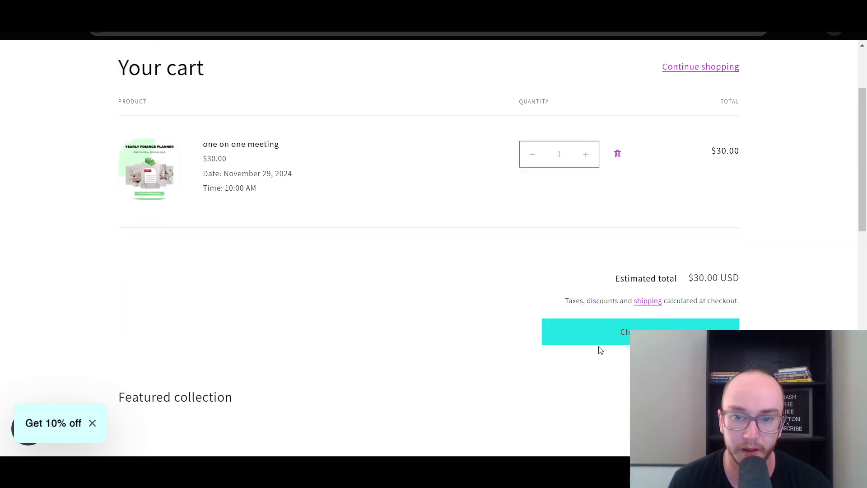
click(569, 332)
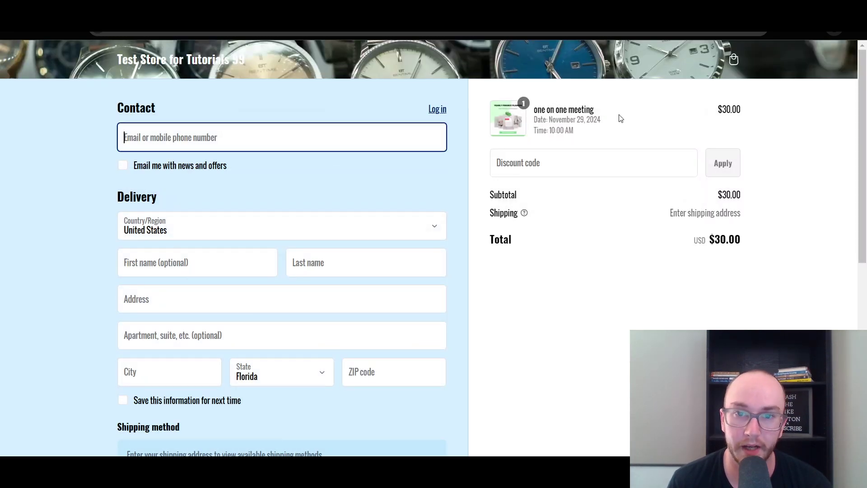
Step: Check the meeting's date and time in the checkout's order summary
drag(544, 117, 612, 122)
click(568, 132)
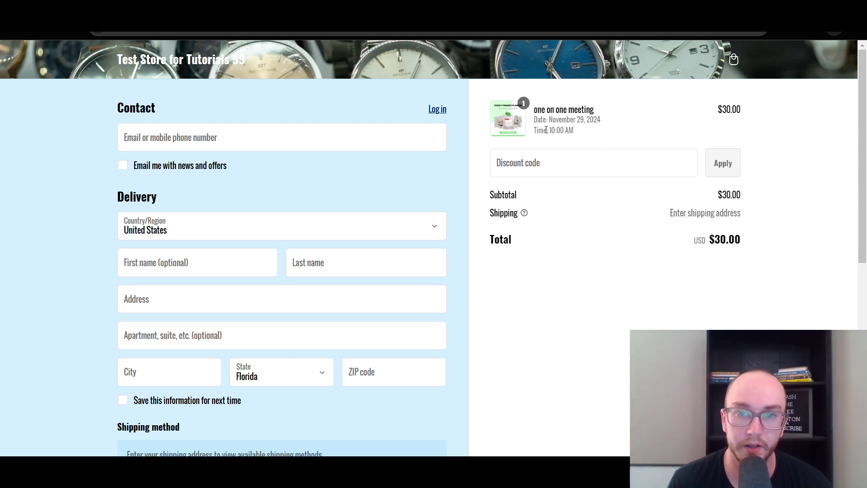
drag(546, 130, 629, 133)
click(632, 135)
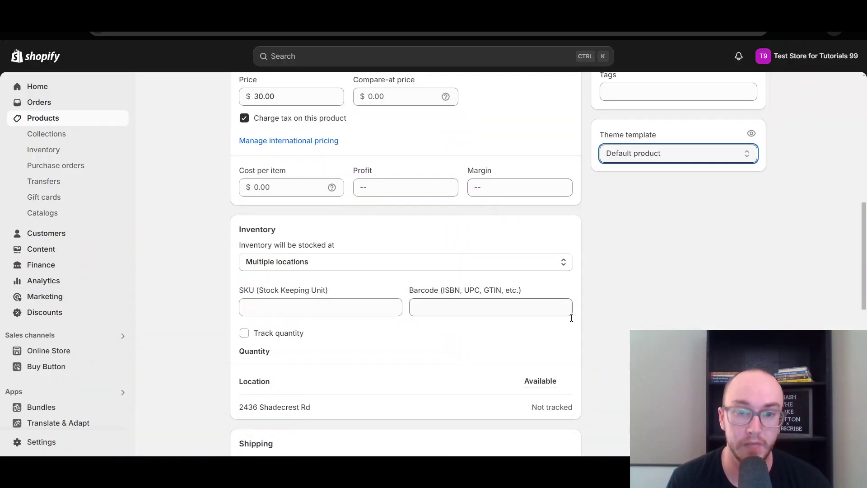
Step: Go back to the Easy Appointment Booking dashboard in the admin and dismiss the event creation message
scroll(599, 309, down, 6)
scroll(594, 307, up, 10)
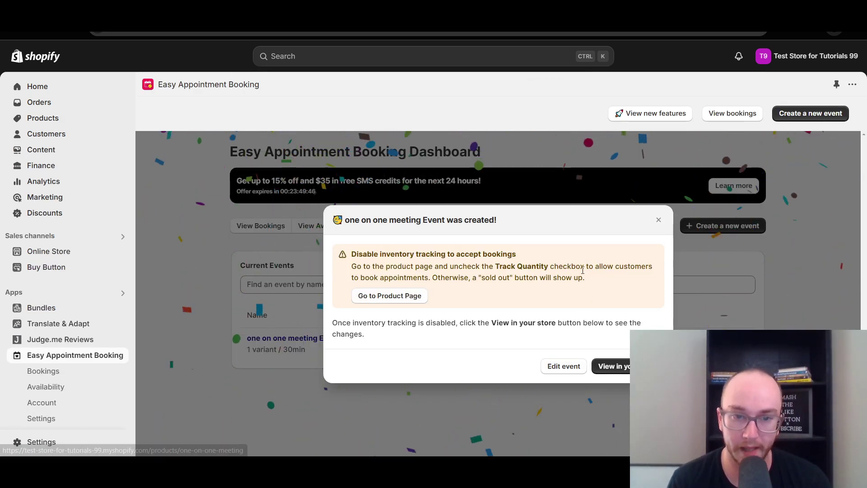
click(659, 220)
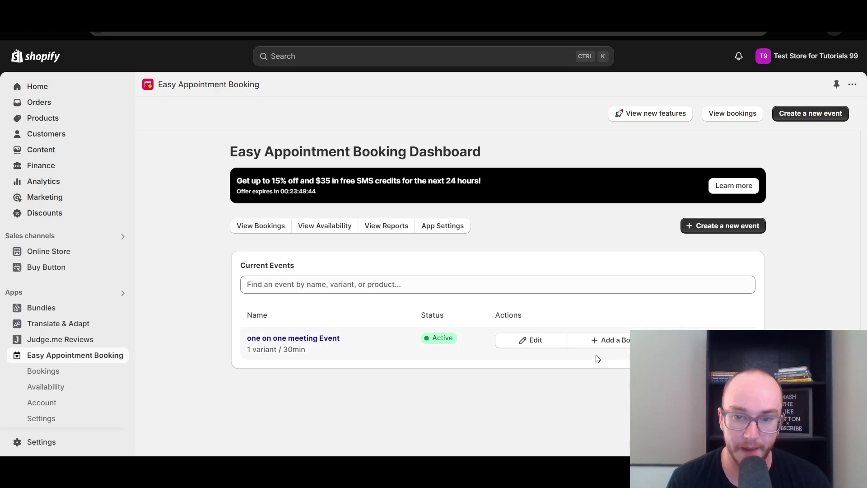
Step: Open the bookings overview, look at the Agenda / Calendar View and switch back to the List View
click(381, 225)
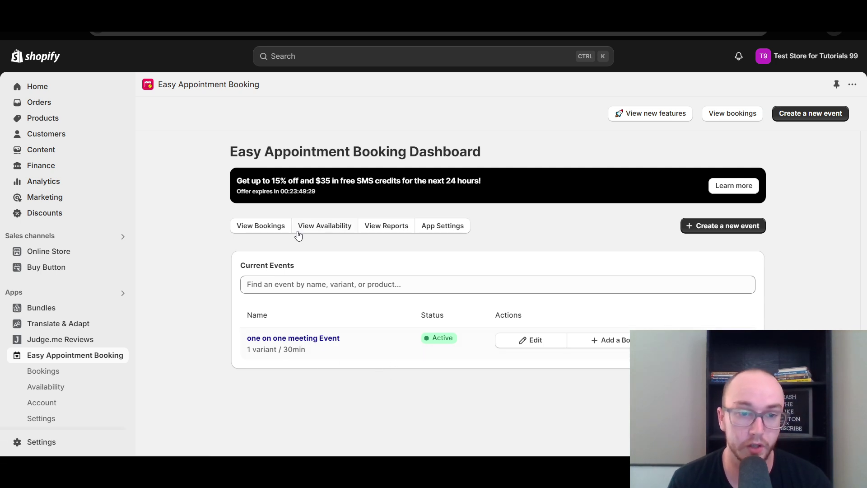
click(262, 227)
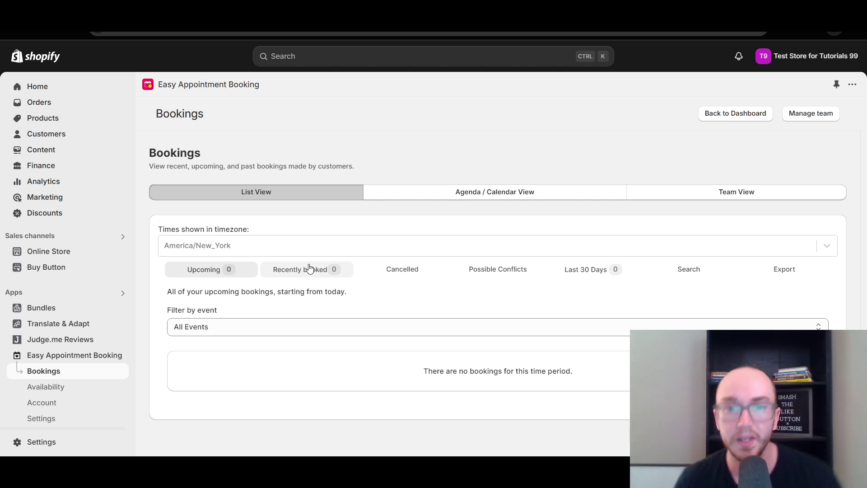
click(405, 197)
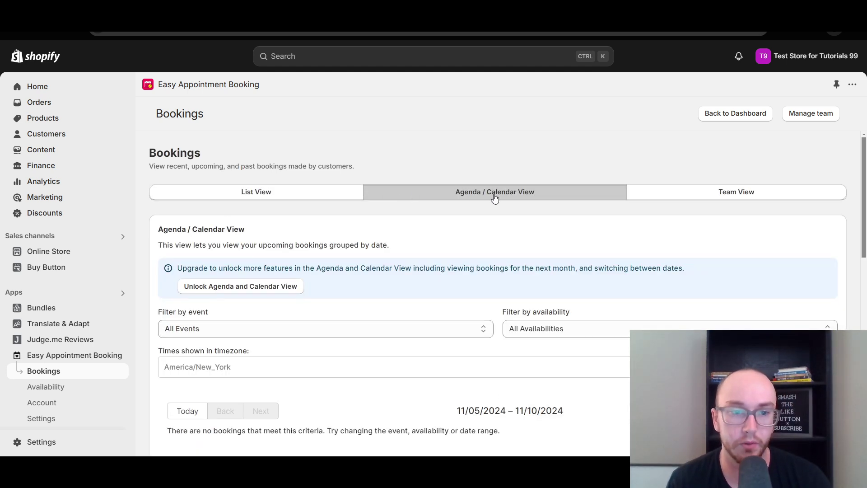
scroll(509, 284, down, 3)
scroll(509, 285, up, 3)
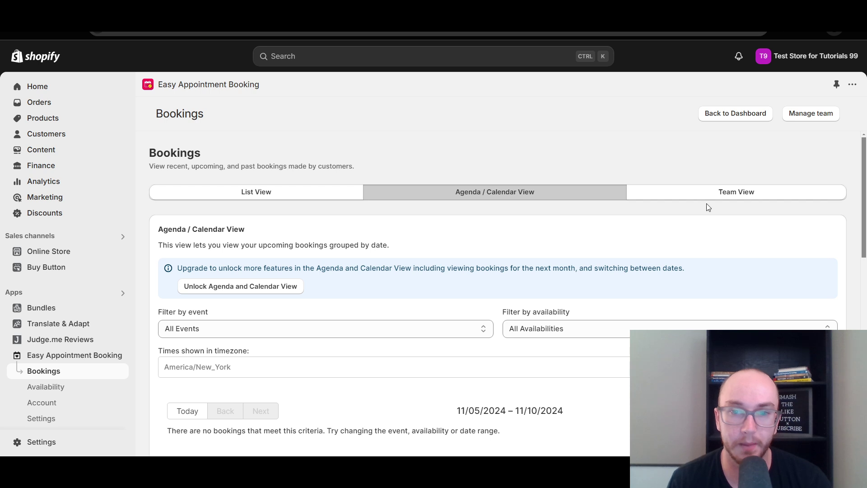
click(257, 197)
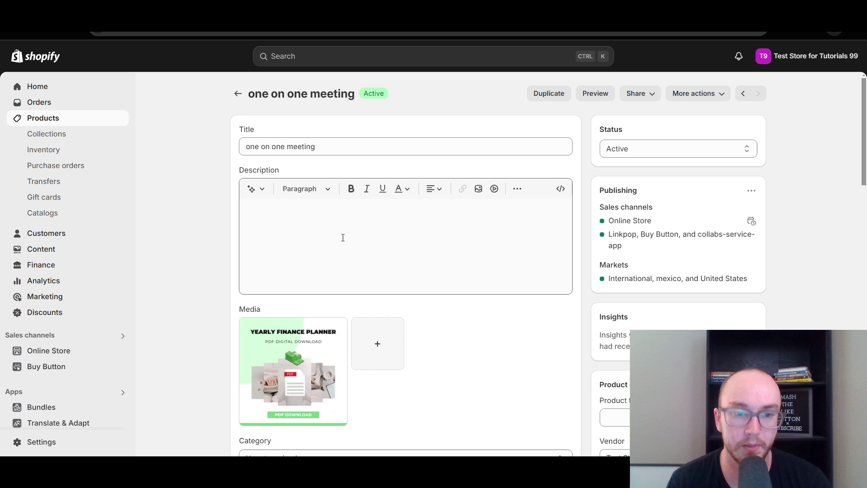
Step: Look over the one on one meeting product's details in the Shopify admin
scroll(500, 330, down, 1)
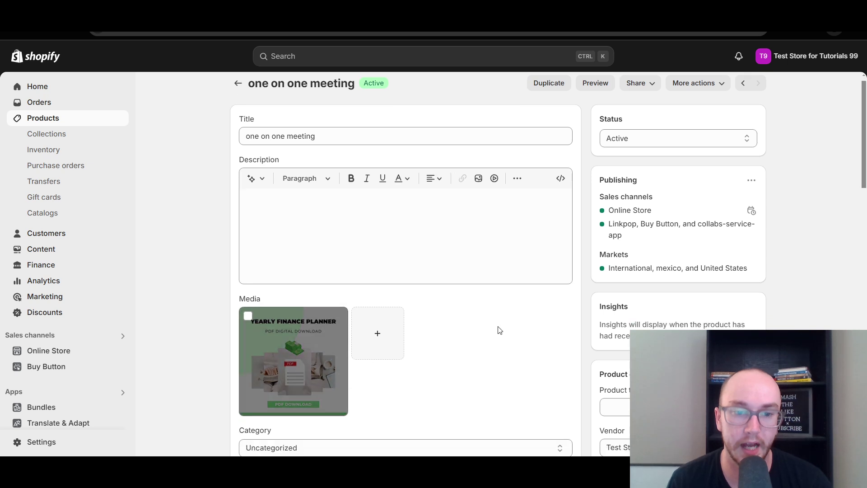
scroll(500, 327, down, 6)
scroll(502, 316, up, 6)
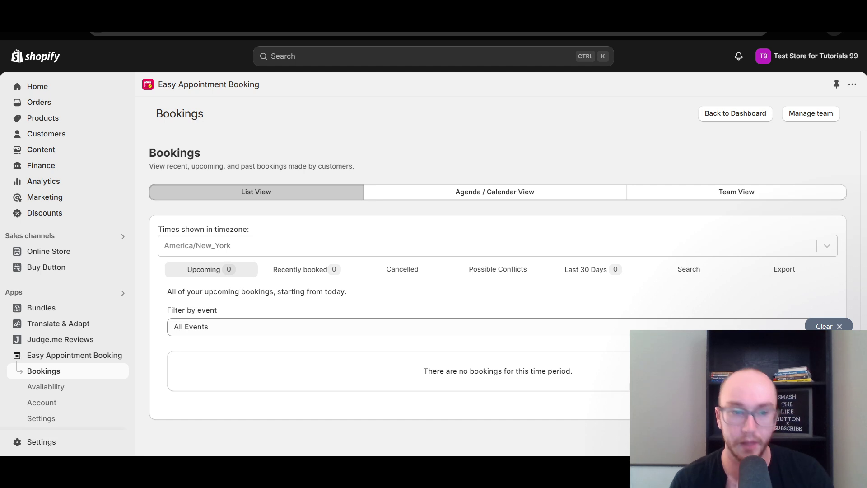
Step: Open the Easy Appointment Booking settings and review the storefront status and the Google Calendar, Outlook and Zoom connections
click(50, 369)
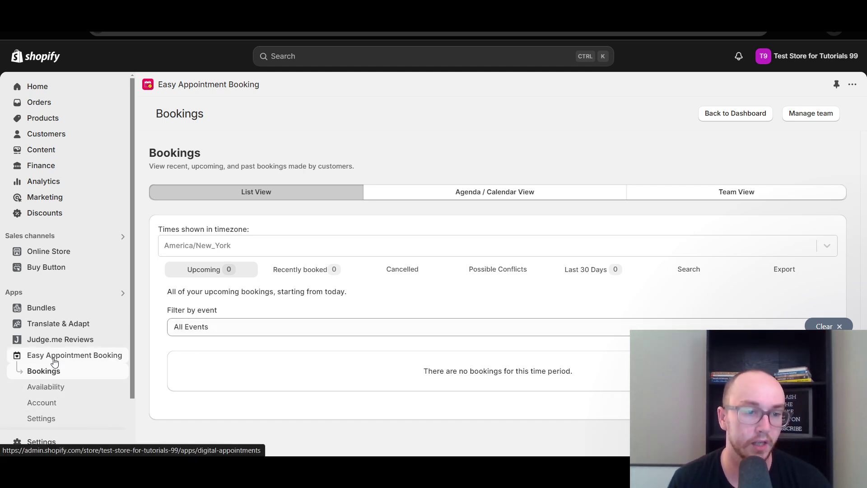
click(50, 416)
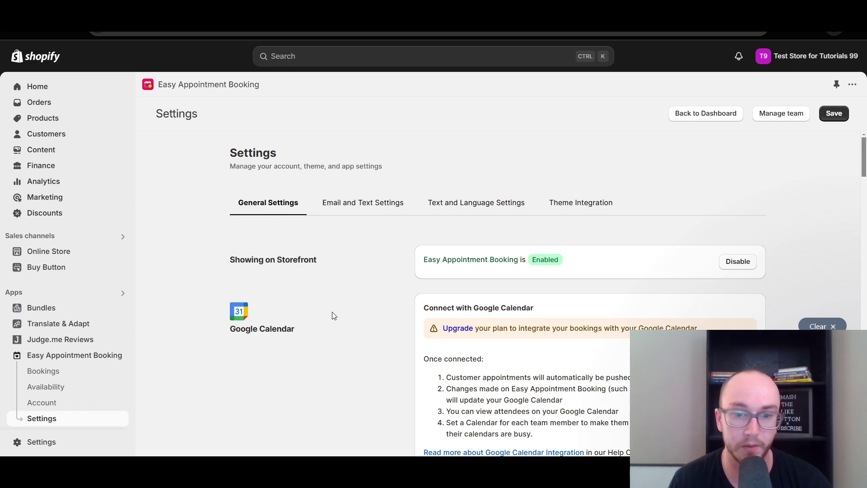
scroll(332, 313, down, 3)
scroll(332, 311, up, 3)
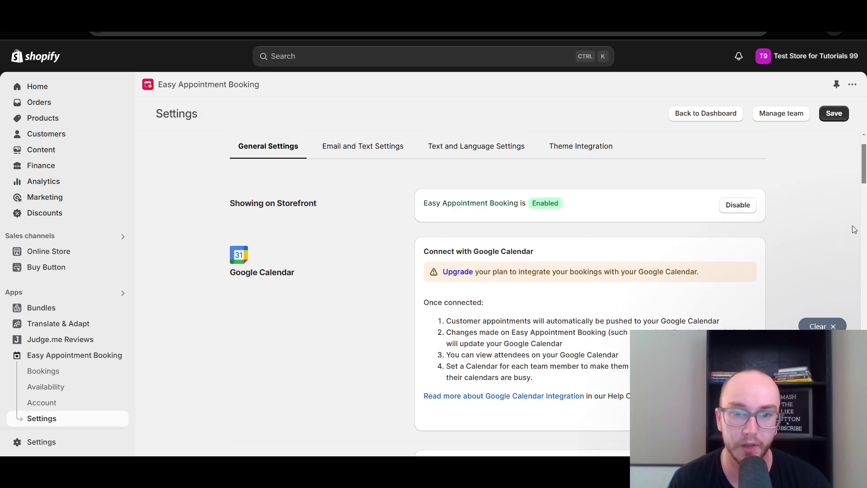
scroll(864, 171, down, 1)
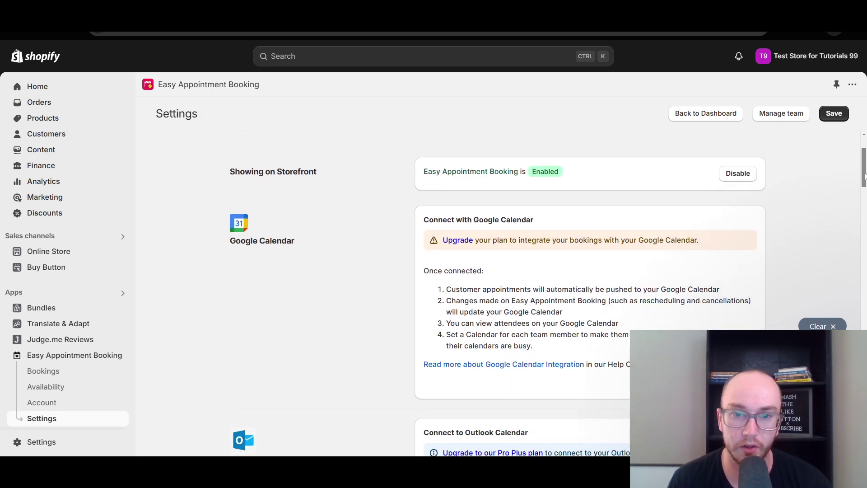
scroll(863, 196, down, 3)
drag(863, 196, 863, 230)
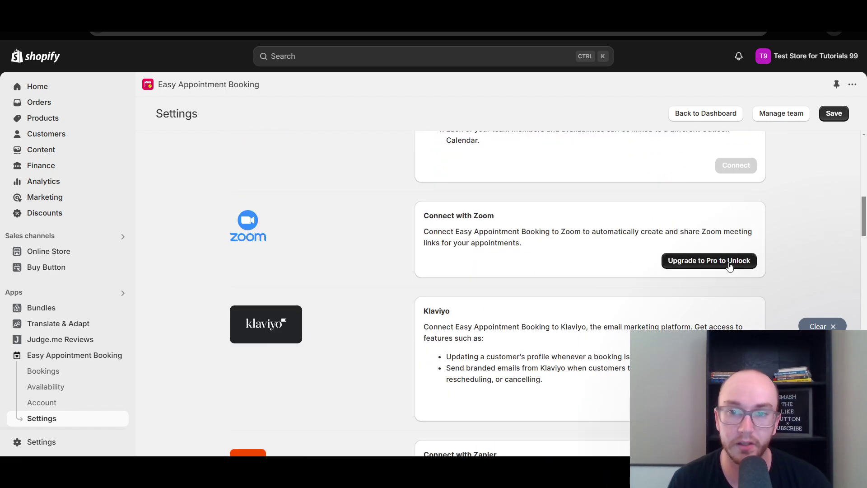
Step: Review the remaining general settings, from Google Analytics and Shopify Workflows through the calendar appearance to the button selectors and custom CSS
scroll(332, 301, down, 3)
scroll(334, 303, down, 10)
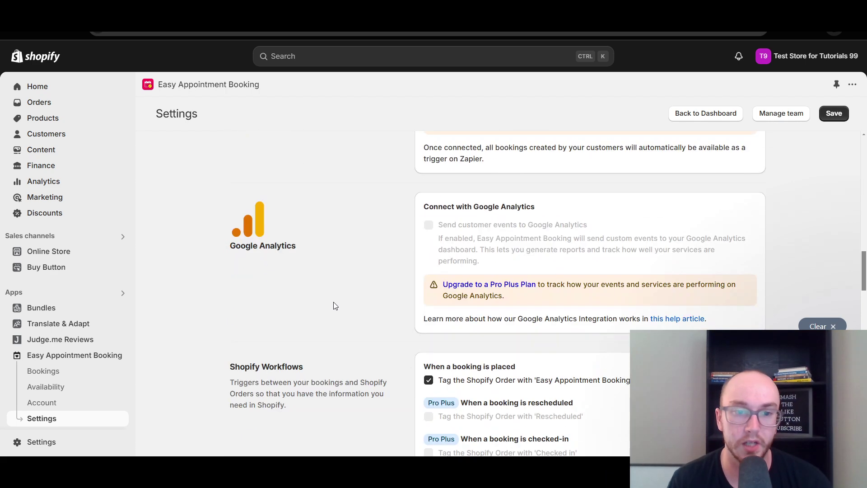
scroll(335, 302, down, 20)
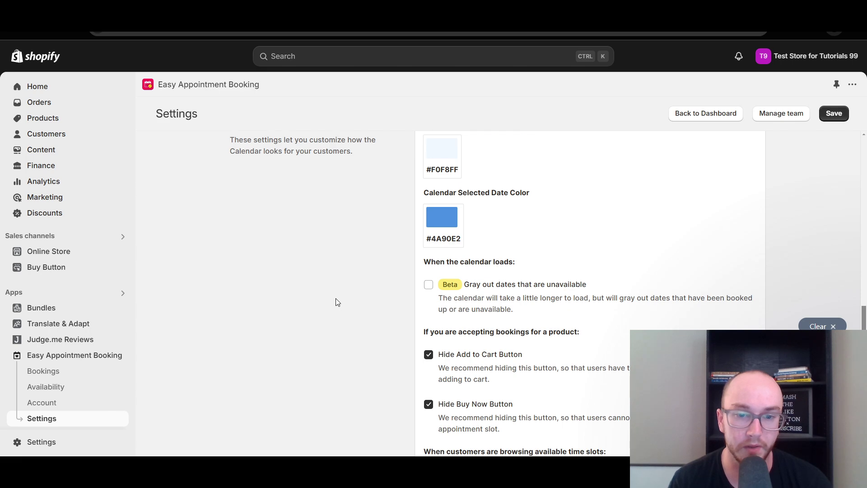
scroll(336, 298, down, 5)
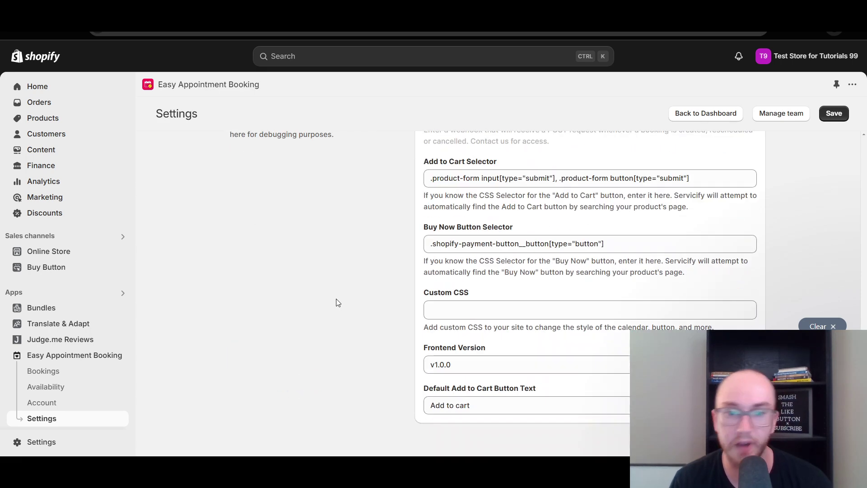
Step: Look over the Zoom, Klaviyo and Zapier integrations in the general settings
scroll(336, 300, up, 20)
scroll(337, 305, up, 10)
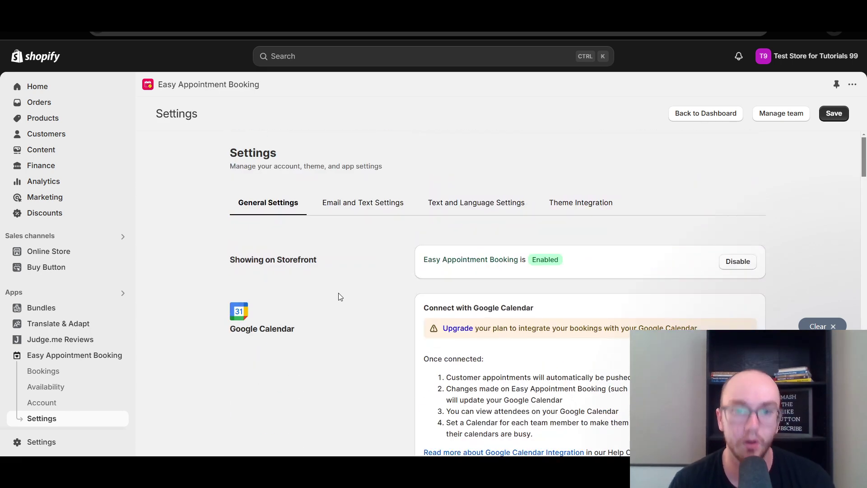
drag(863, 157, 858, 228)
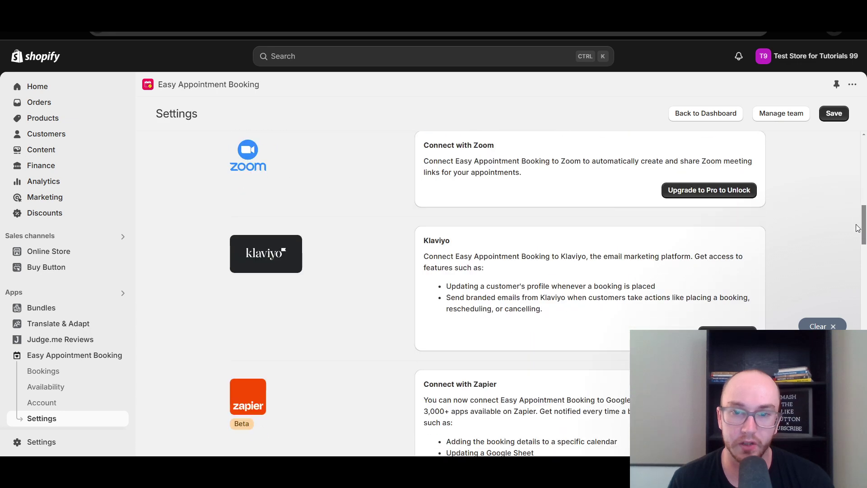
scroll(858, 228, down, 1)
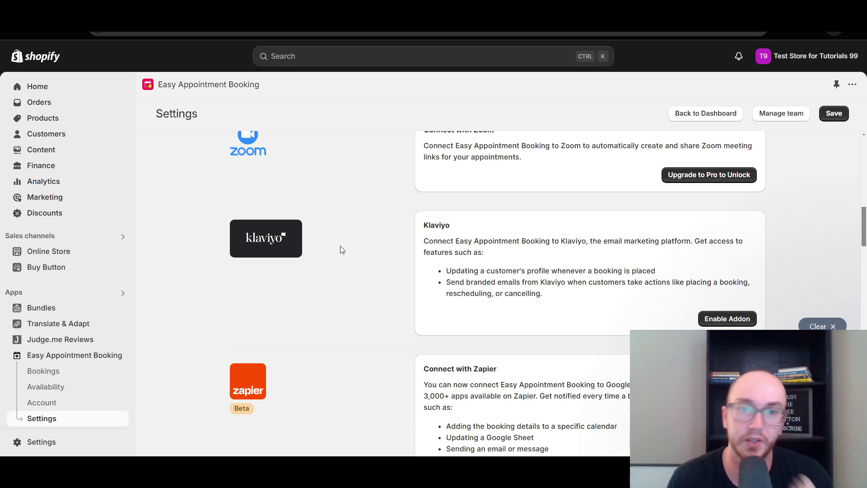
drag(863, 231, 862, 222)
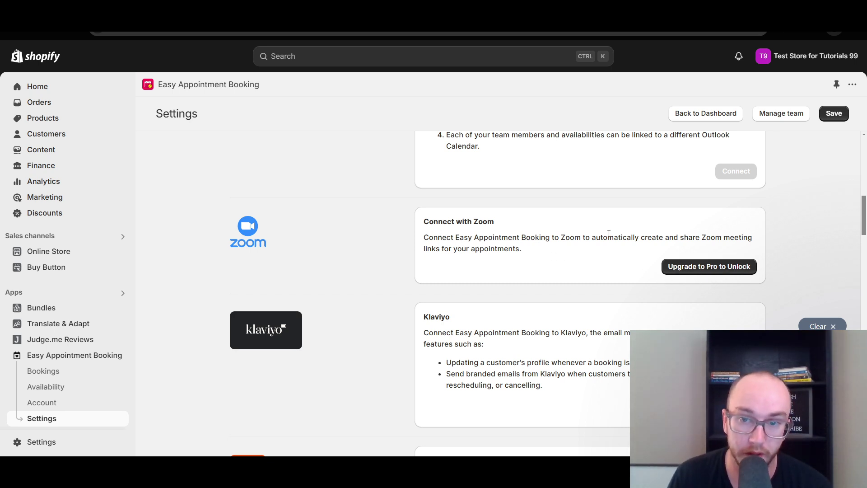
drag(864, 214, 858, 156)
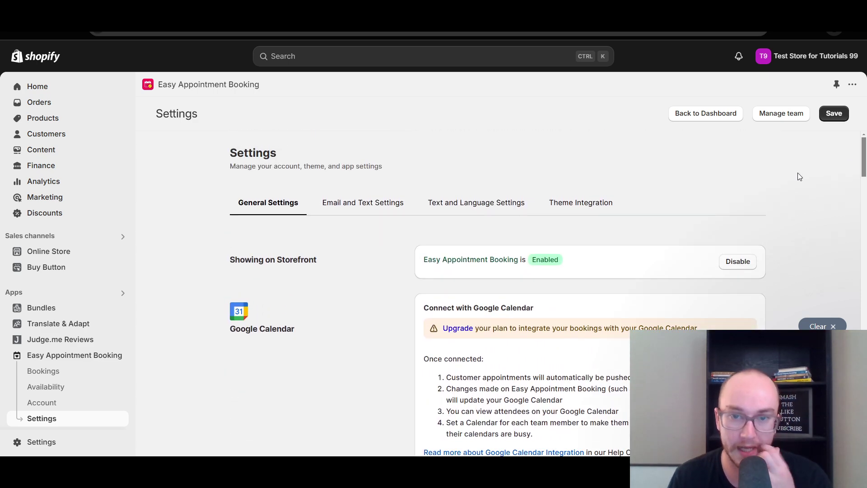
Step: Open the Email and Text Settings and review the booking email templates, CC options and email variables
click(382, 199)
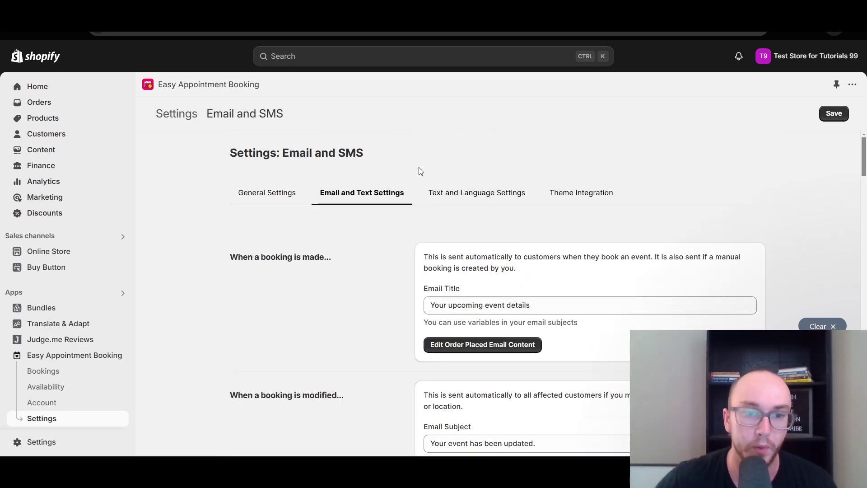
scroll(390, 220, down, 5)
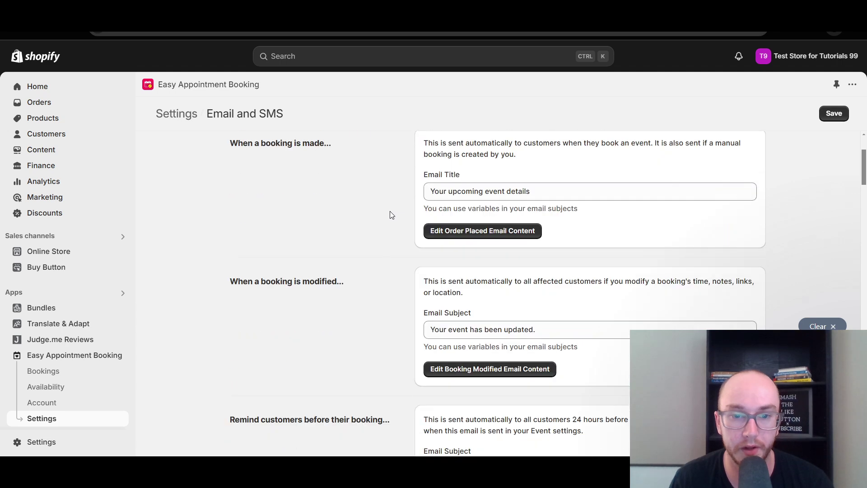
scroll(391, 213, up, 2)
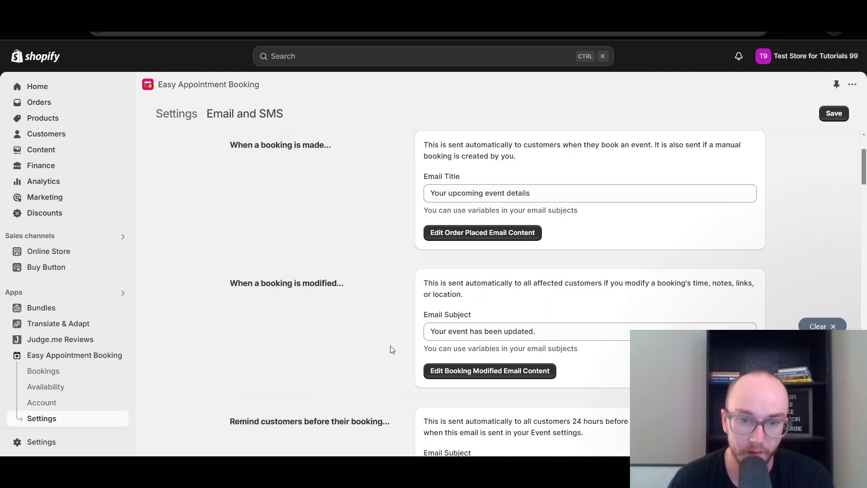
scroll(389, 350, up, 2)
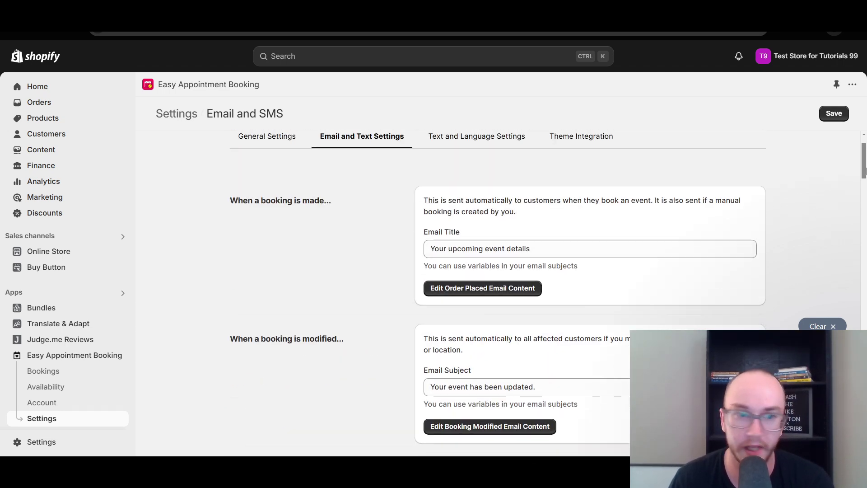
drag(863, 171, 863, 372)
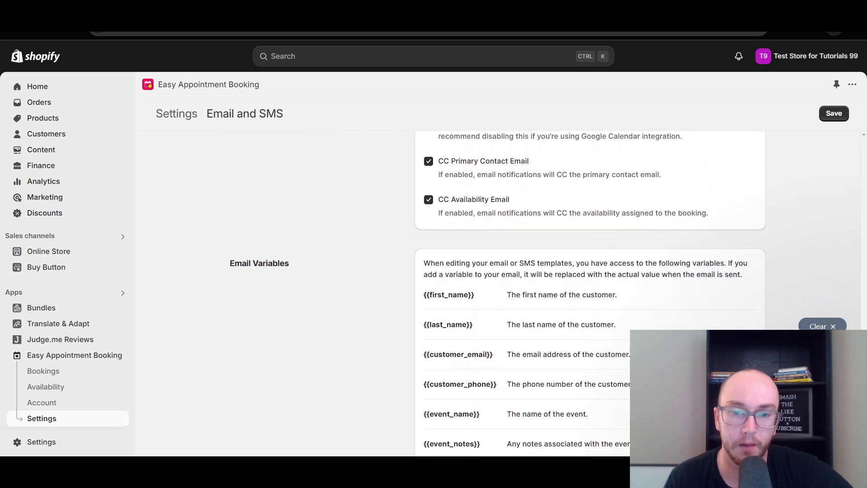
scroll(853, 206, down, 20)
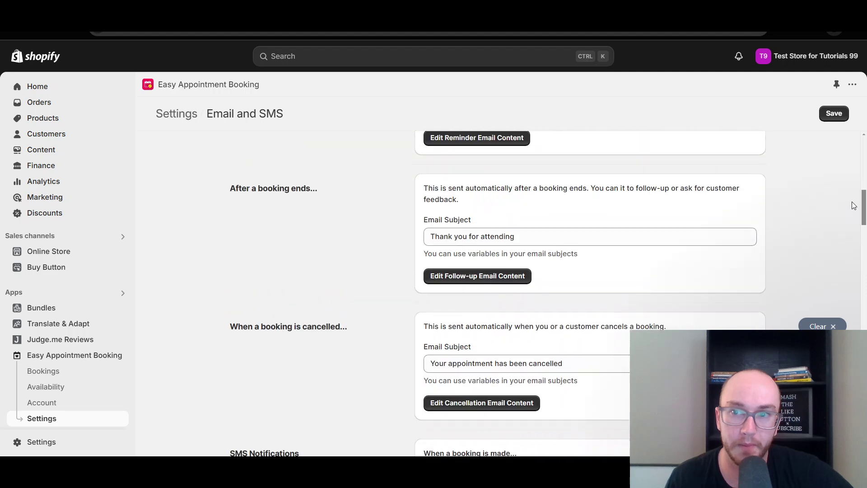
scroll(854, 206, up, 20)
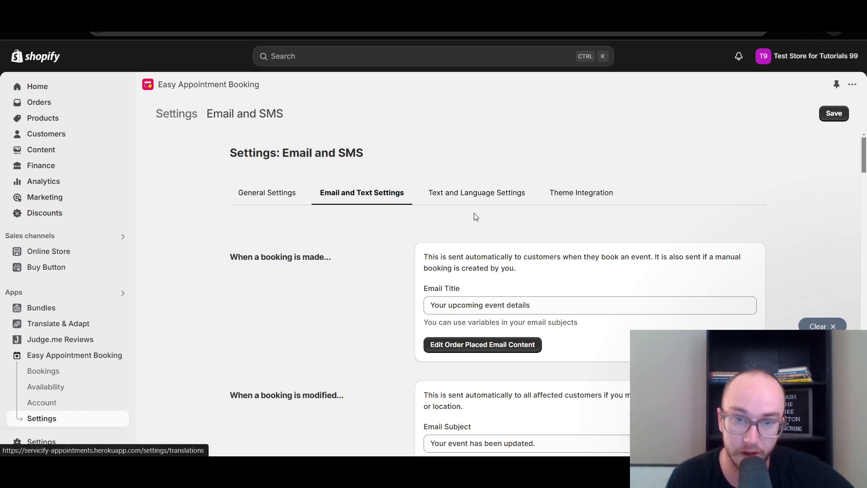
Step: Examine the follow-up and cancellation emails and the SMS notification texts for made and rescheduled bookings and reminders
scroll(361, 235, down, 12)
scroll(361, 261, down, 3)
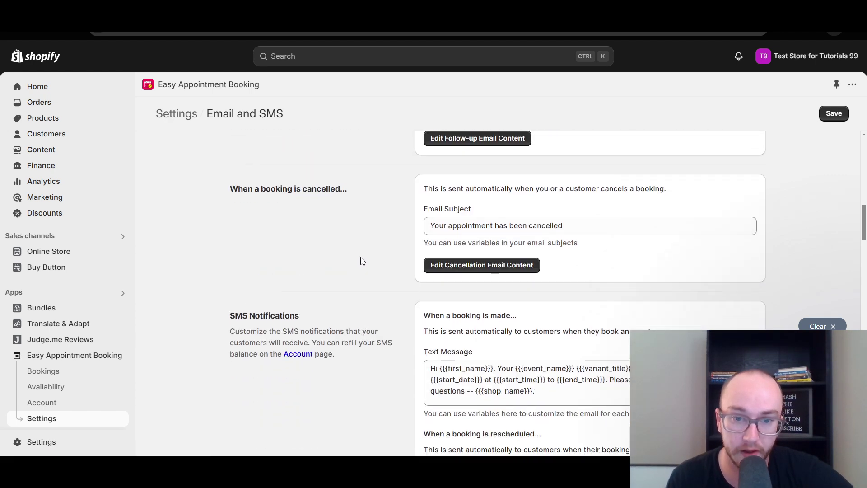
scroll(417, 334, down, 2)
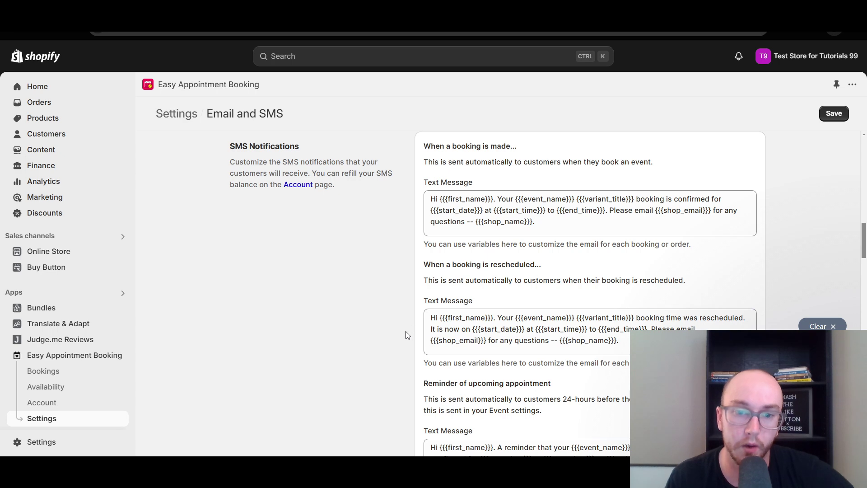
scroll(407, 335, down, 2)
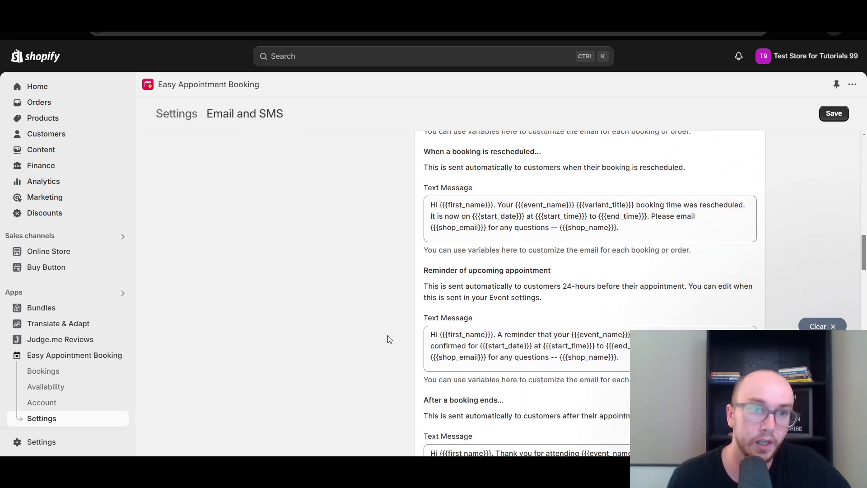
scroll(376, 327, up, 7)
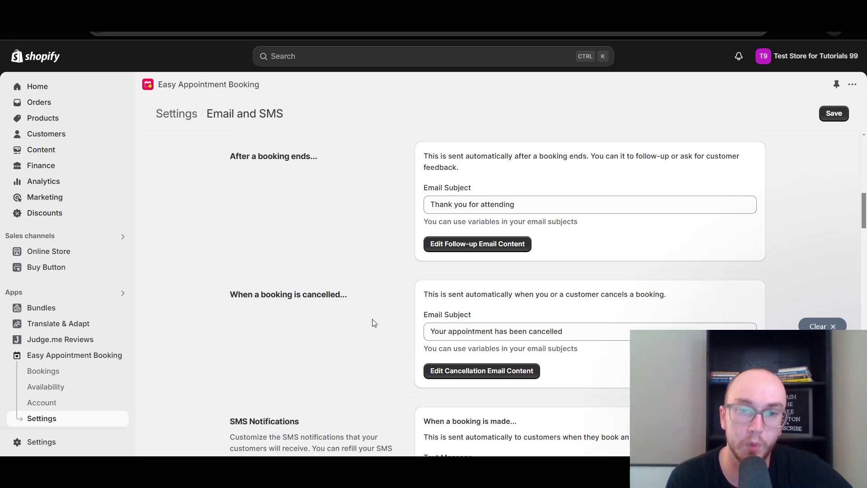
scroll(373, 324, down, 2)
scroll(374, 323, down, 3)
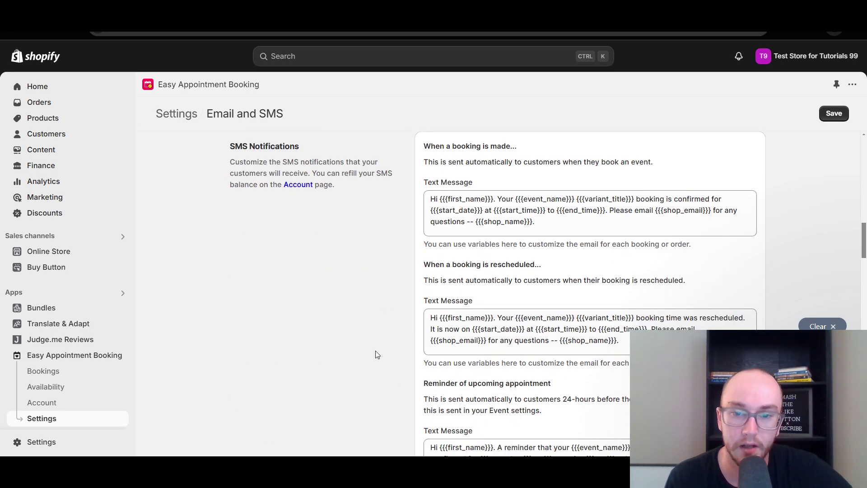
scroll(378, 347, up, 5)
scroll(378, 344, up, 10)
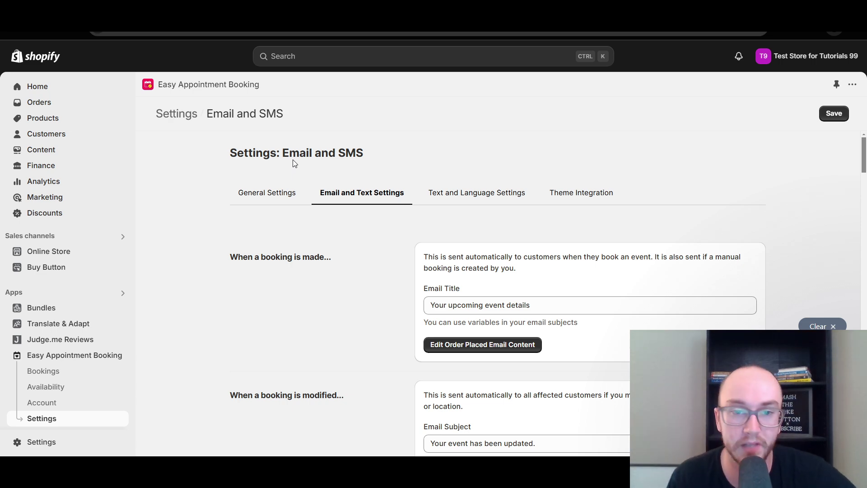
Step: Return to the General Settings and skim the integrations, Shopify Workflows and storefront booking button and time slot options
click(270, 192)
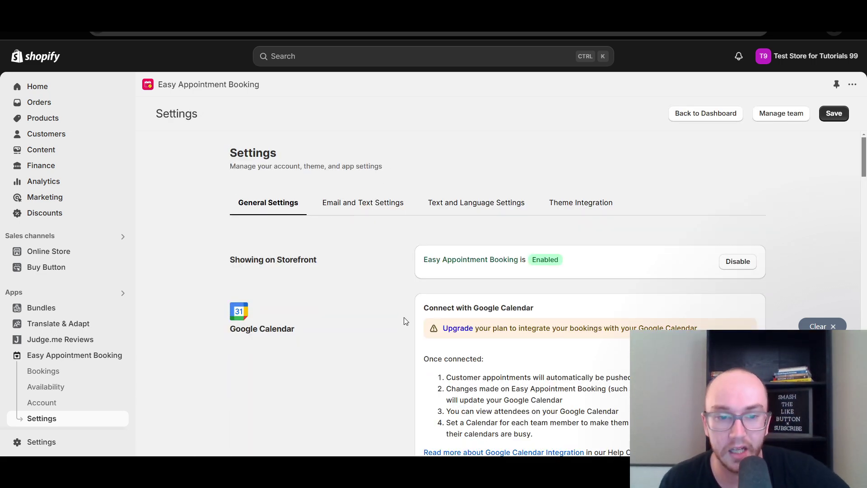
scroll(405, 320, down, 15)
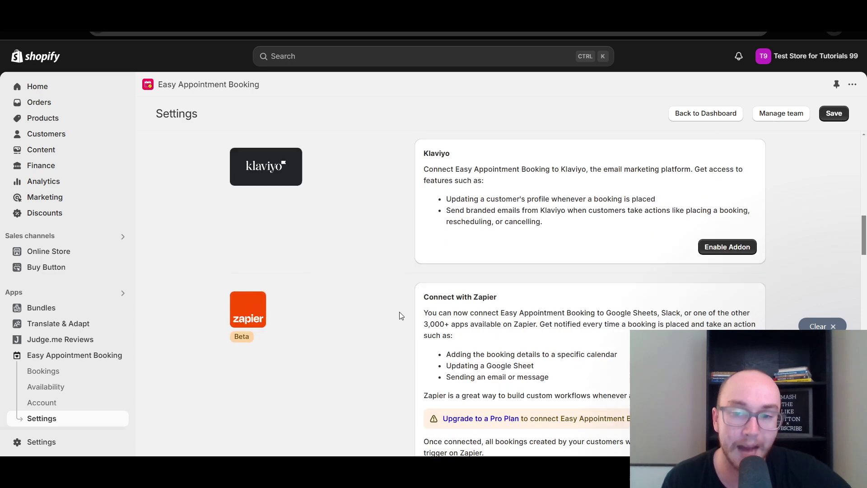
scroll(399, 313, down, 8)
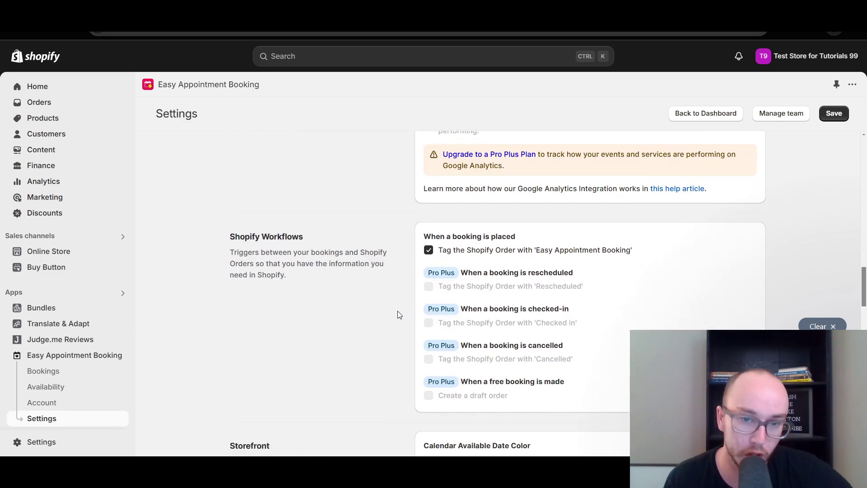
scroll(398, 315, down, 6)
scroll(398, 313, down, 5)
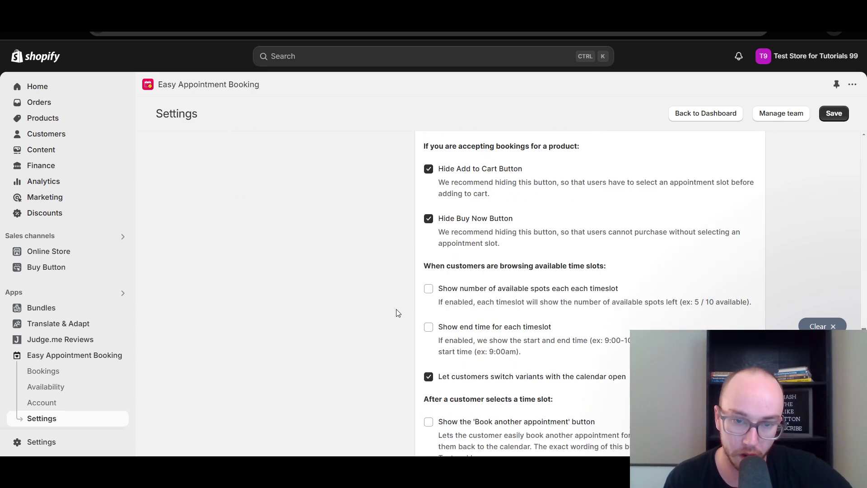
scroll(397, 313, up, 20)
Step: Reopen the Email and Text Settings and review the SMS messages for made and rescheduled bookings, reminders and follow-ups
click(362, 204)
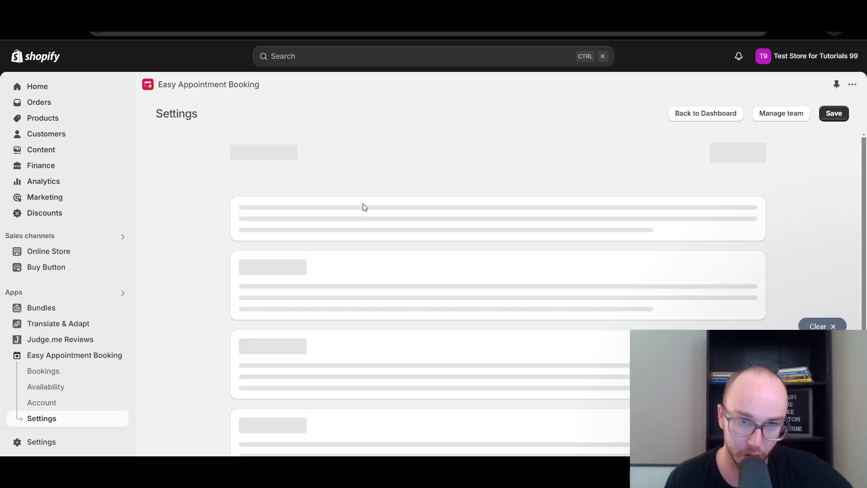
scroll(354, 343, down, 15)
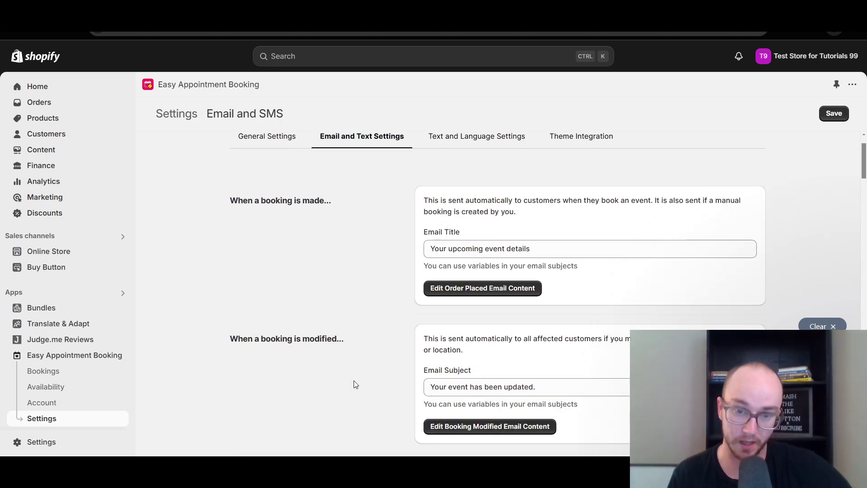
scroll(412, 345, down, 3)
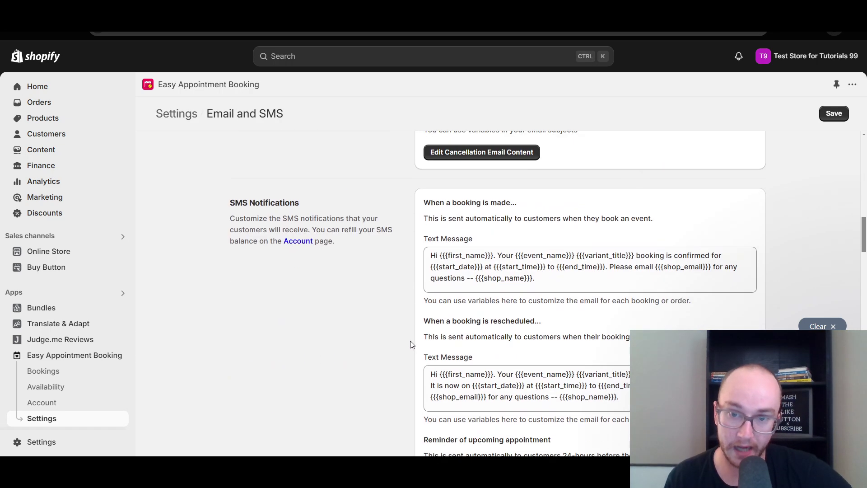
scroll(737, 284, up, 1)
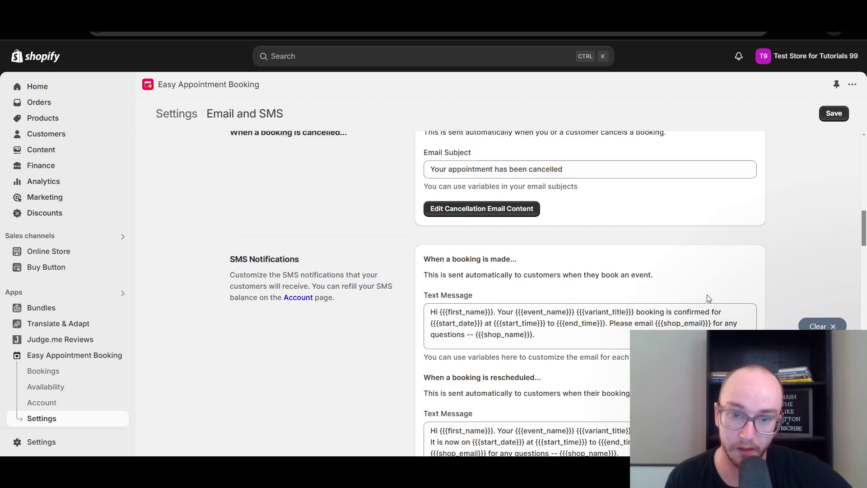
scroll(863, 251, down, 1)
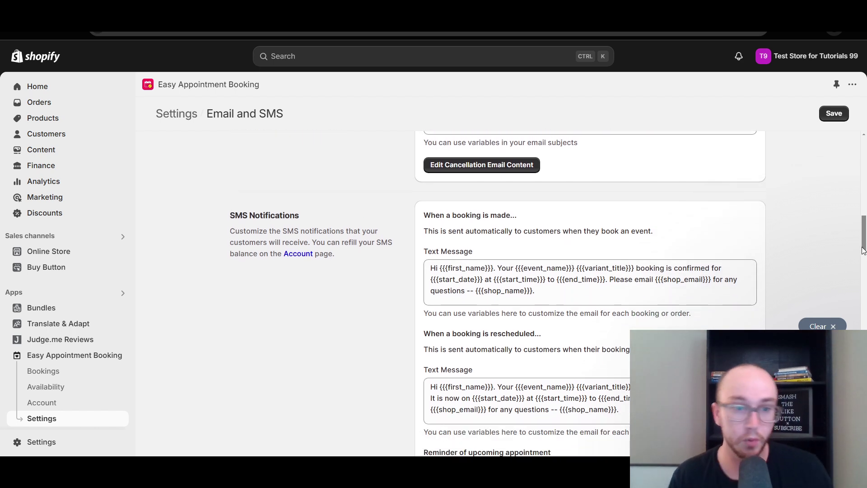
scroll(860, 250, up, 1)
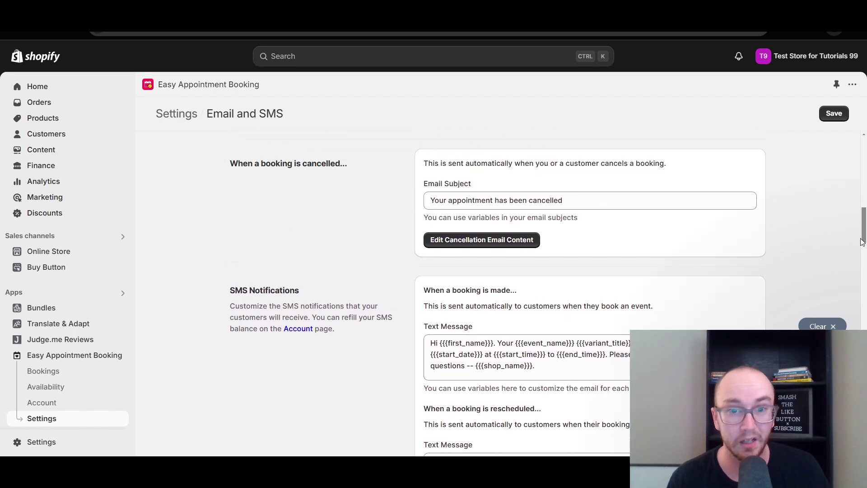
scroll(861, 252, down, 2)
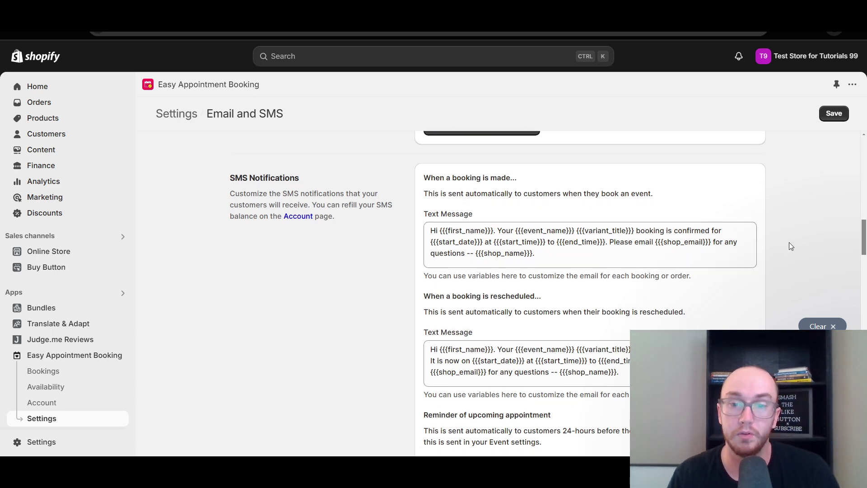
scroll(789, 243, down, 3)
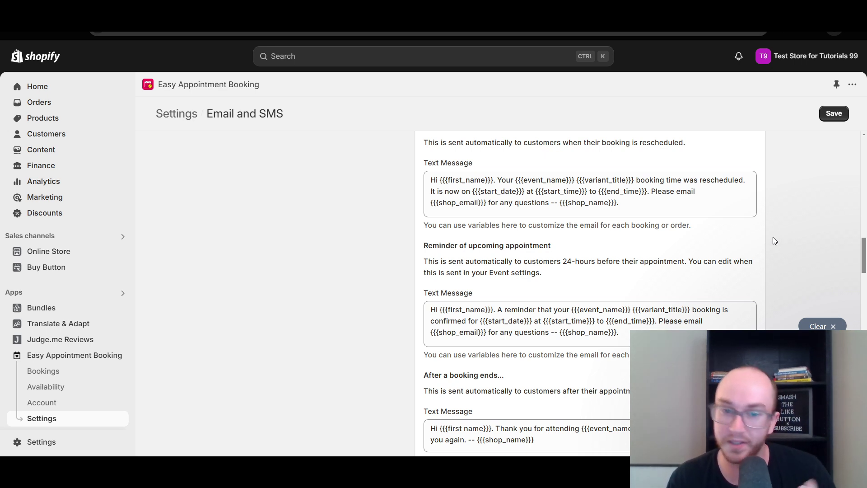
drag(862, 262, 862, 152)
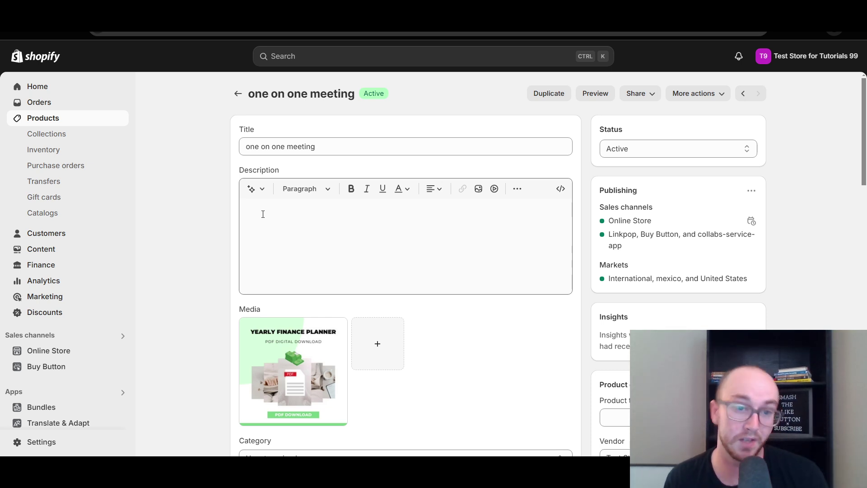
Step: Look over the description and media areas of the one on one meeting product in the Shopify admin
click(264, 213)
click(201, 270)
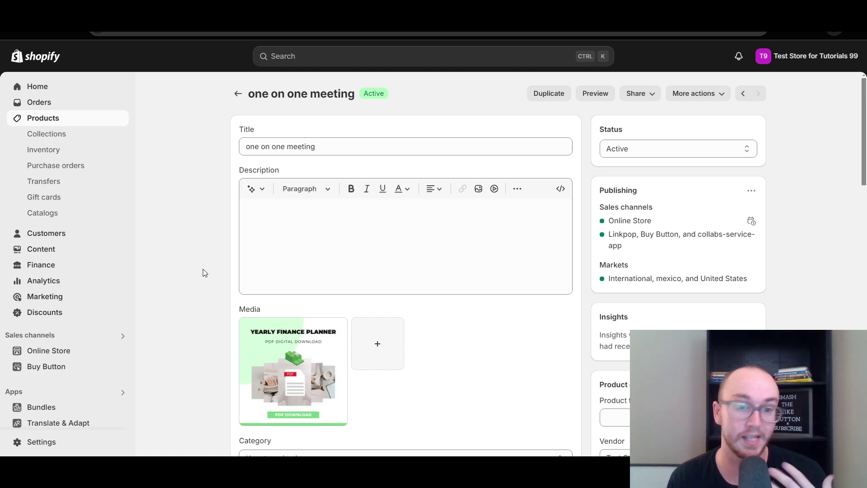
scroll(197, 255, down, 1)
scroll(195, 251, down, 2)
scroll(194, 250, up, 3)
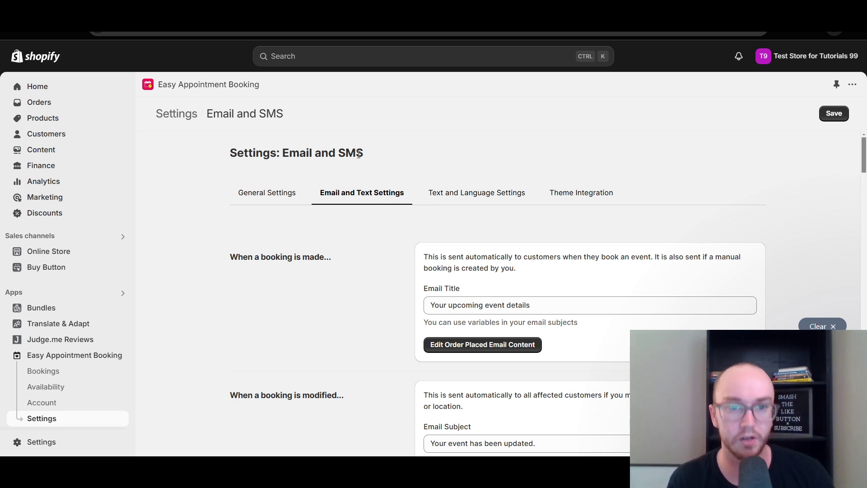
Step: Leave the Email and SMS settings for the app's bookings section and view the Availabilities page
scroll(383, 259, down, 1)
scroll(382, 256, up, 1)
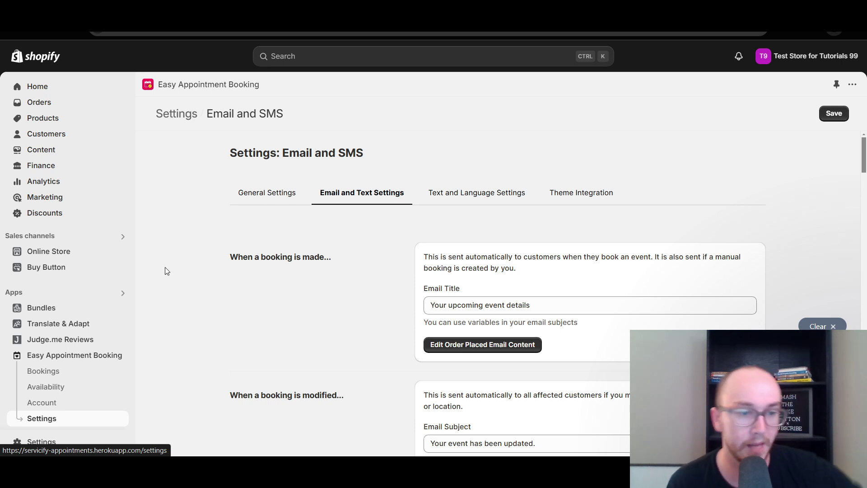
click(49, 371)
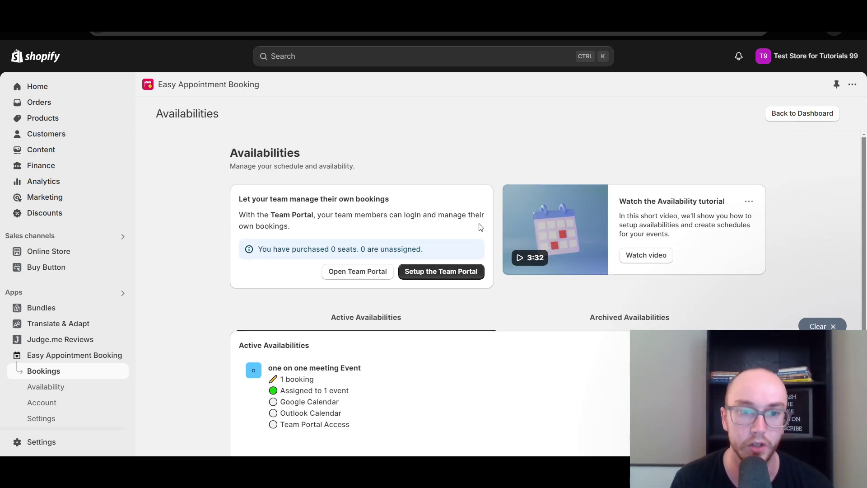
Step: Look over the one on one meeting event's active availability, including its event assignment, calendar connections and Team Portal access
scroll(489, 273, down, 1)
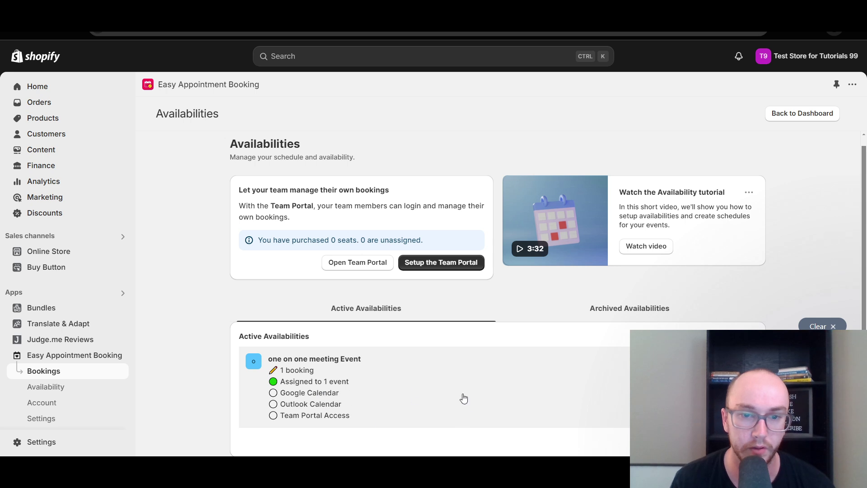
scroll(405, 409, up, 1)
scroll(401, 402, down, 1)
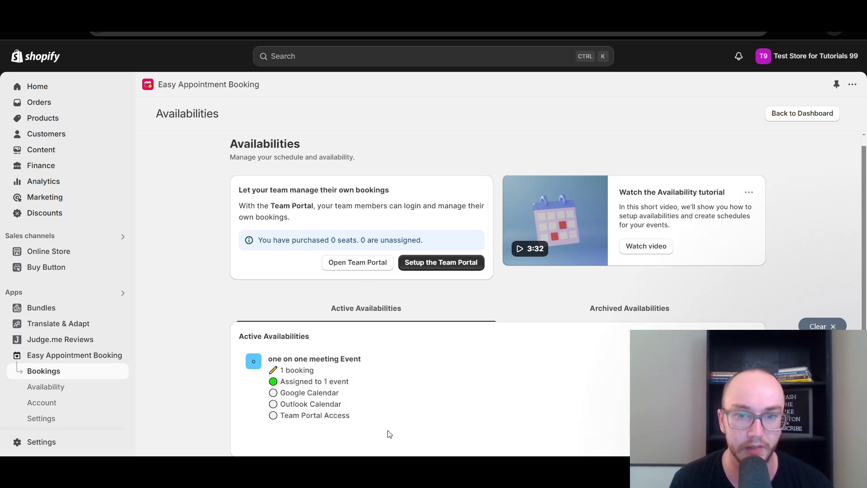
scroll(325, 339, down, 1)
scroll(325, 339, up, 1)
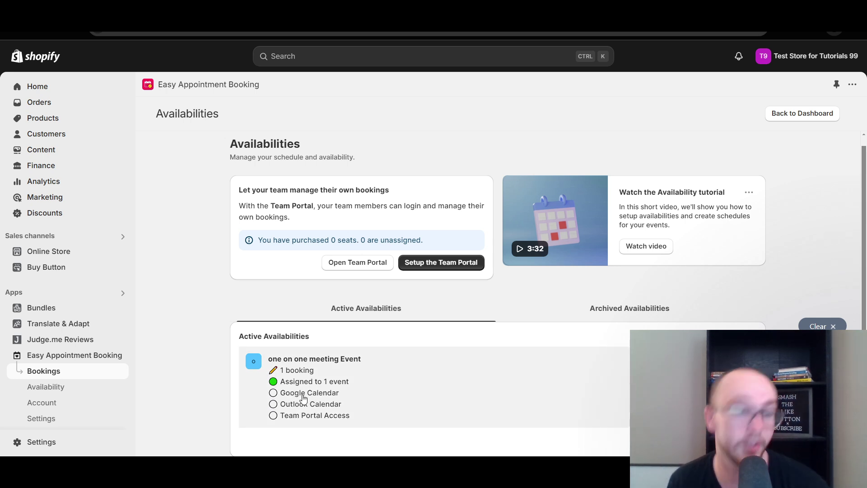
click(42, 356)
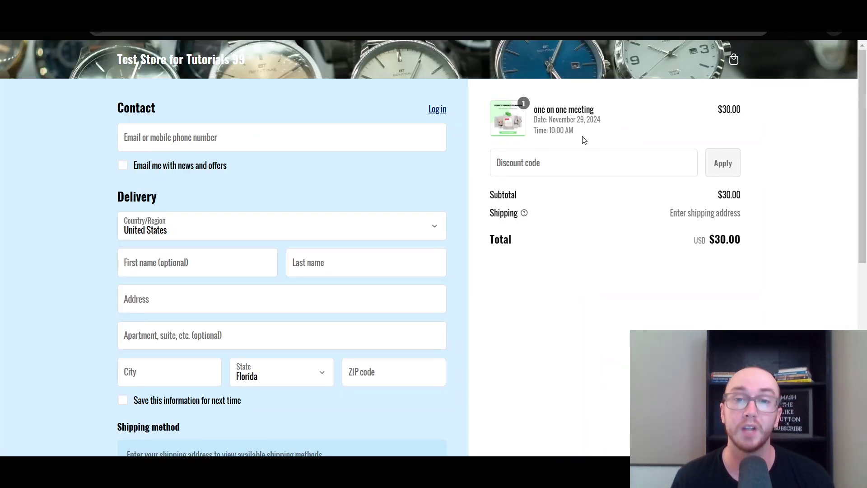
Step: Inspect the appointment date and time under the one on one meeting in the storefront checkout's order summary
drag(584, 140, 549, 119)
click(556, 124)
drag(585, 140, 536, 120)
click(549, 147)
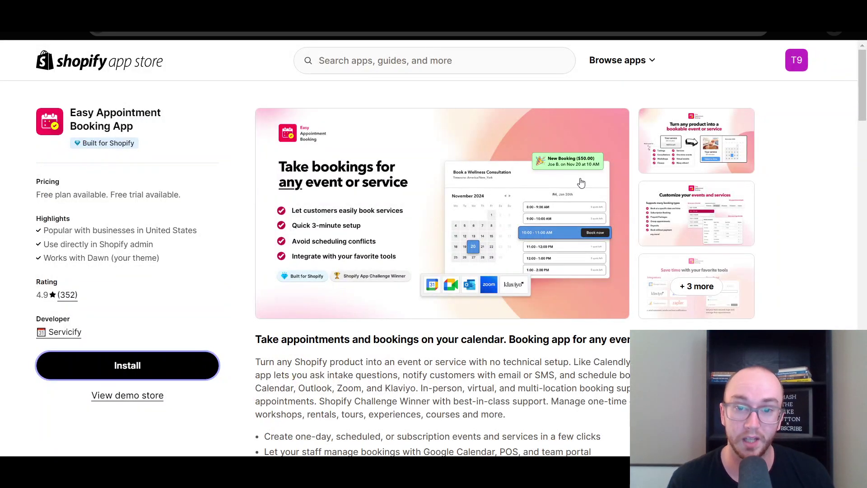
Step: View Easy Appointment Booking's App Store listing images full size, going through the whole gallery back to the first one
click(311, 197)
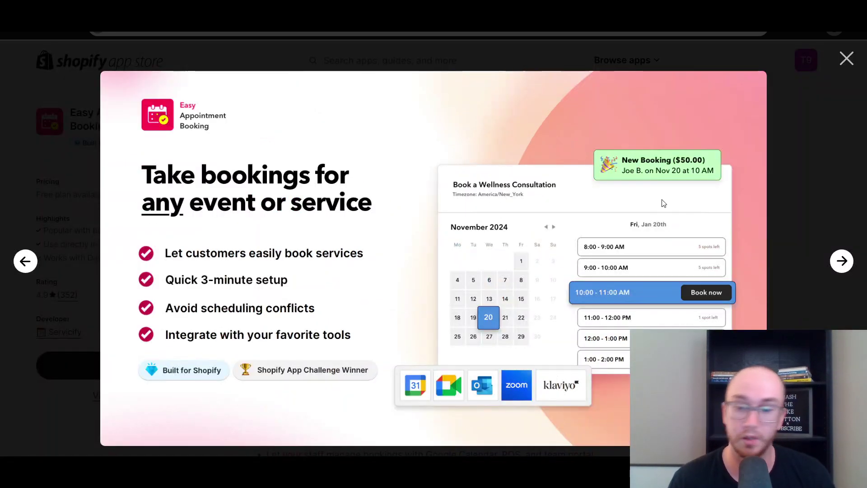
key(Right)
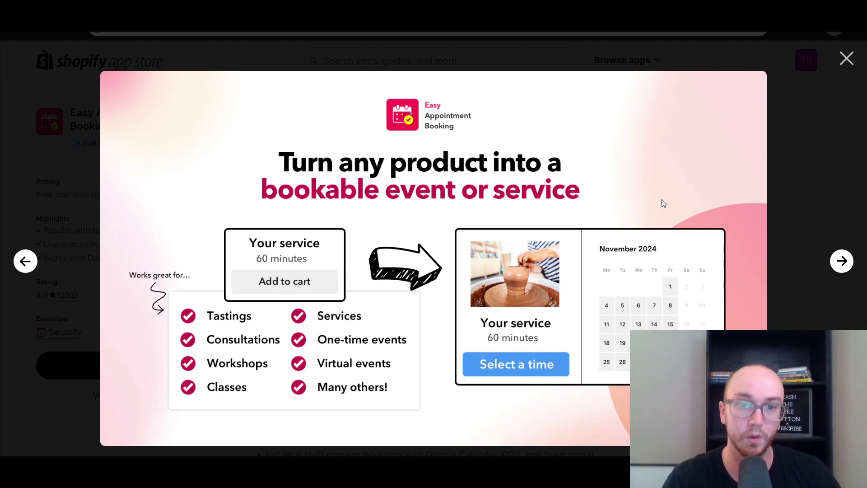
key(Right)
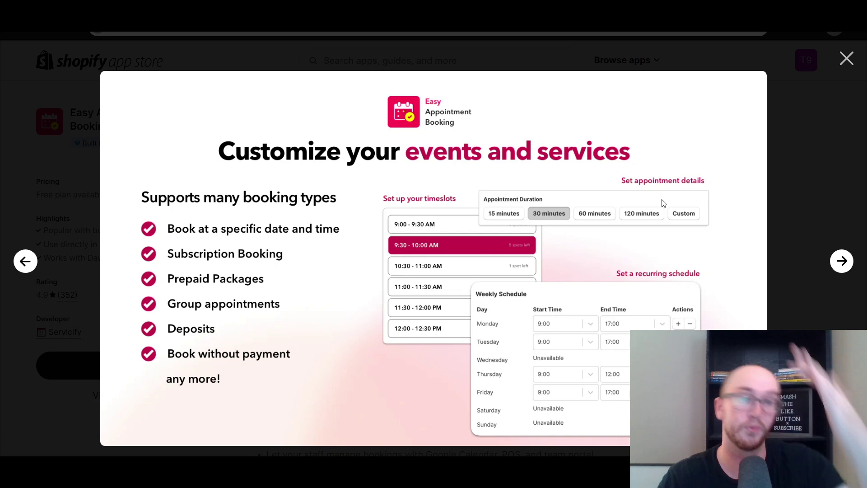
key(Right)
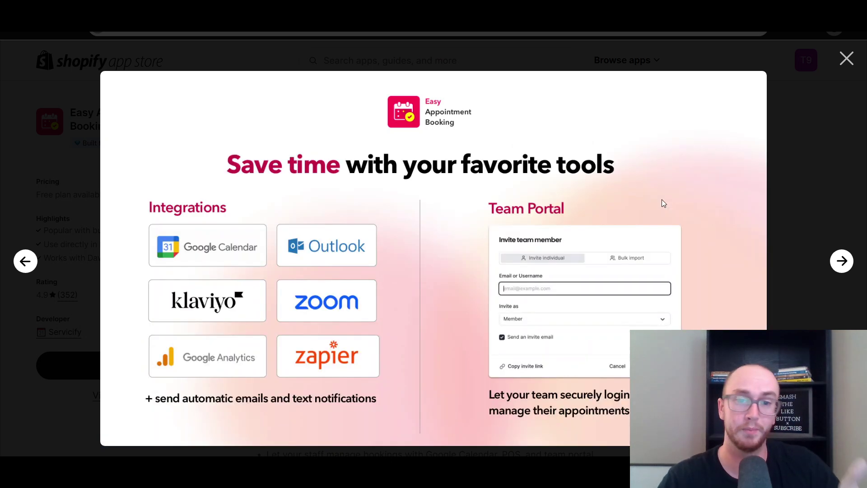
key(Right)
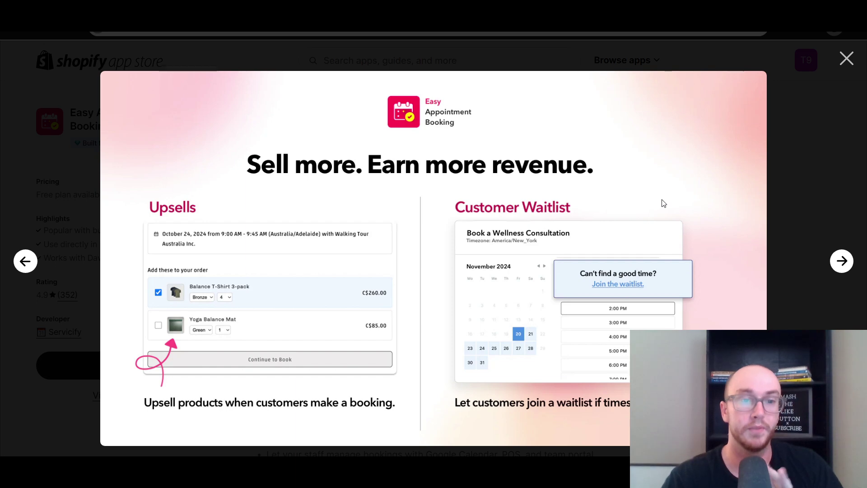
key(Right)
key(Right)
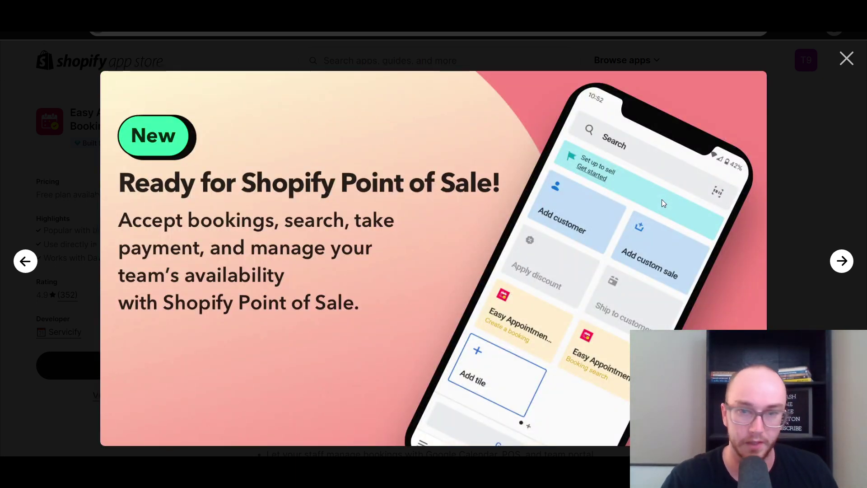
key(Right)
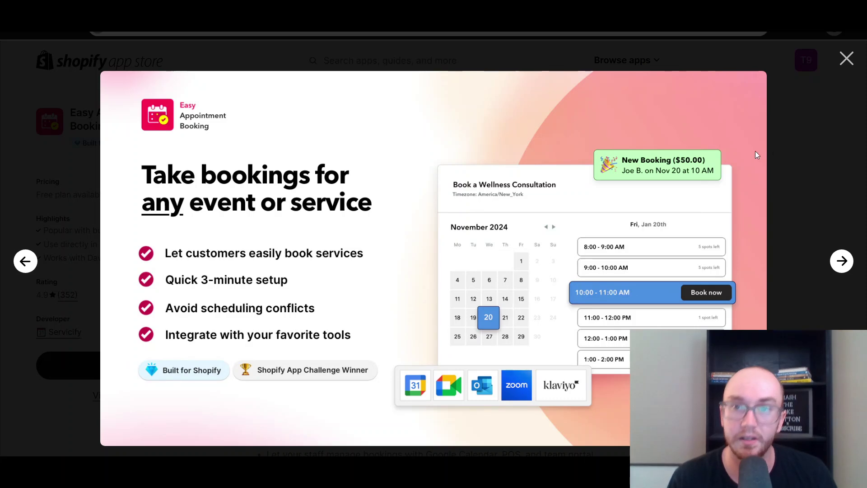